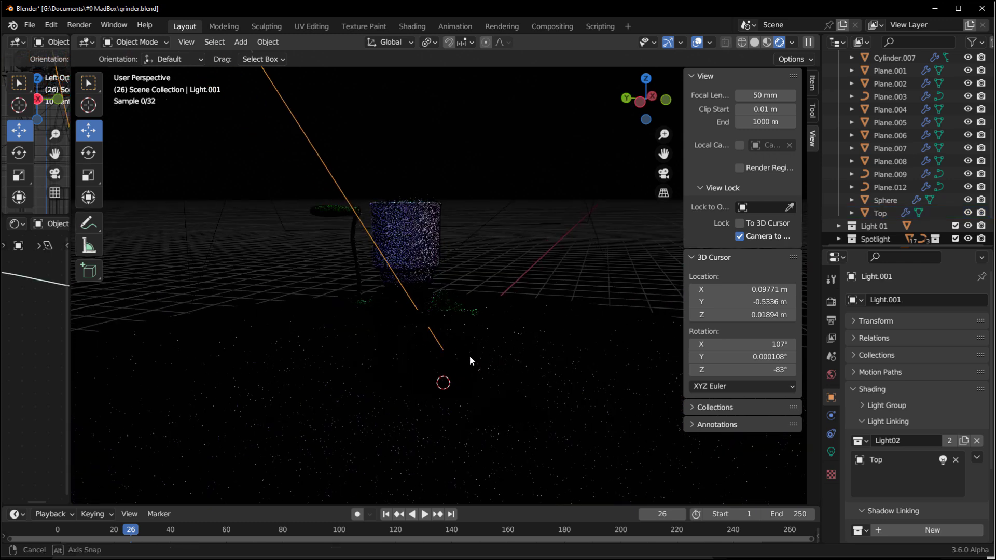
Add the G|rinder collection to the Light02 light linking list of Light.001.
{"action": "middle_click_drag", "start_coordinate": [469, 356], "coordinate": [478, 197]}
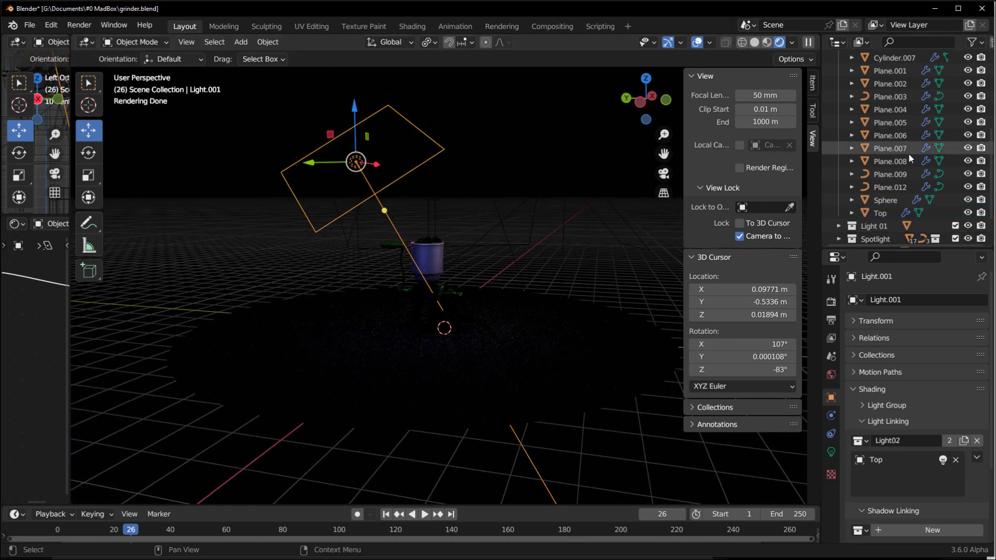
{"action": "scroll", "coordinate": [908, 154], "scroll_direction": "up", "scroll_amount": 5}
{"action": "left_click", "coordinate": [840, 79]}
{"action": "left_click_drag", "start_coordinate": [874, 109], "coordinate": [899, 479]}
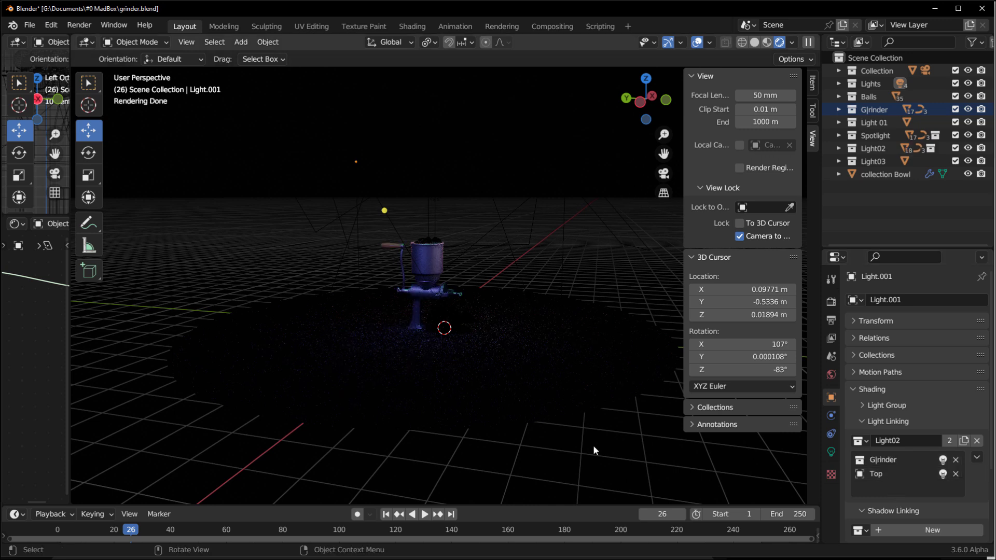
Select the spot light Light.002 and add the collection Bowl object to its Light03 light linking list.
{"action": "middle_click_drag", "start_coordinate": [593, 445], "coordinate": [440, 371]}
{"action": "scroll", "coordinate": [440, 372], "scroll_direction": "down", "scroll_amount": 5}
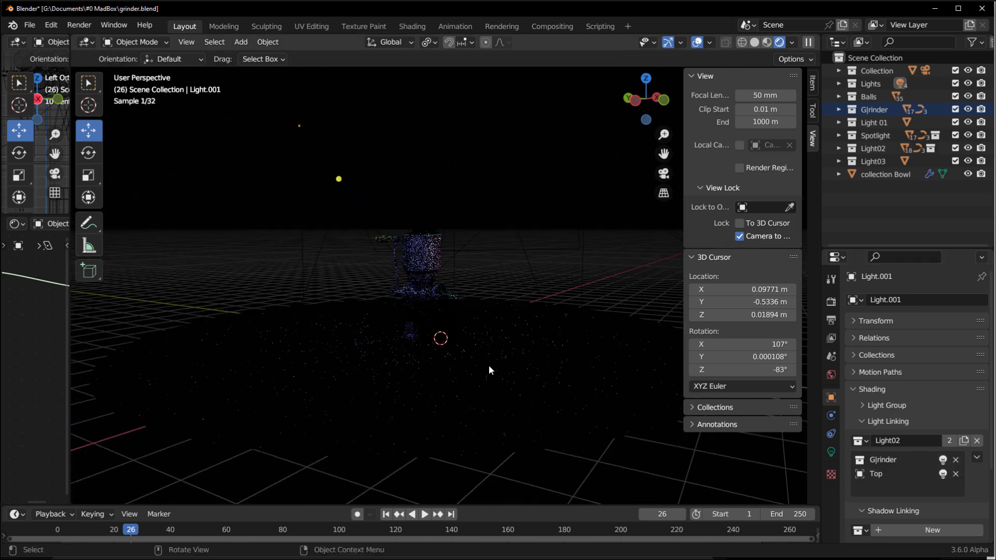
{"action": "left_click", "coordinate": [450, 252]}
{"action": "left_click", "coordinate": [456, 263]}
{"action": "key", "text": "ctrl+z"}
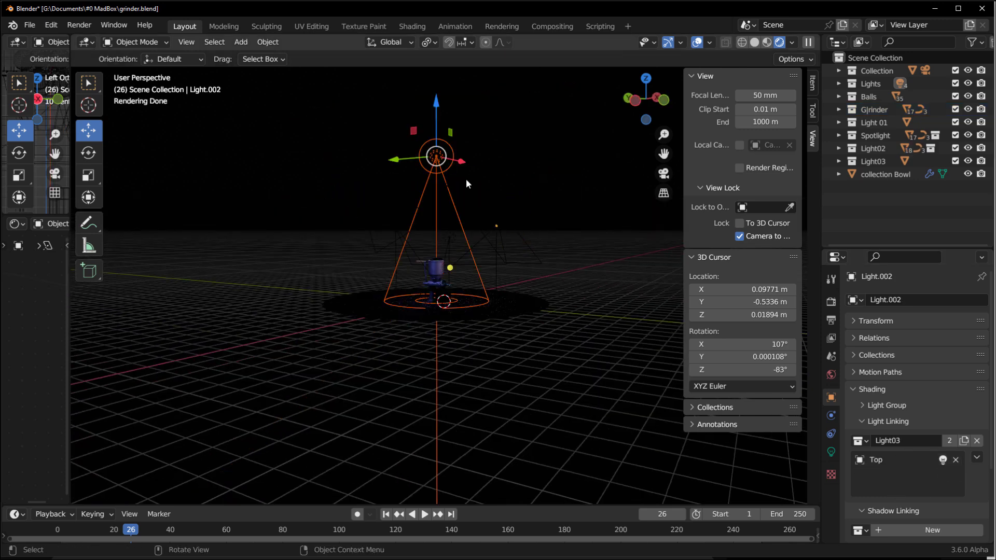
{"action": "left_click", "coordinate": [839, 70]}
{"action": "left_click", "coordinate": [839, 70]}
{"action": "left_click_drag", "start_coordinate": [882, 176], "coordinate": [901, 483]}
{"action": "scroll", "coordinate": [528, 257], "scroll_direction": "up", "scroll_amount": 5}
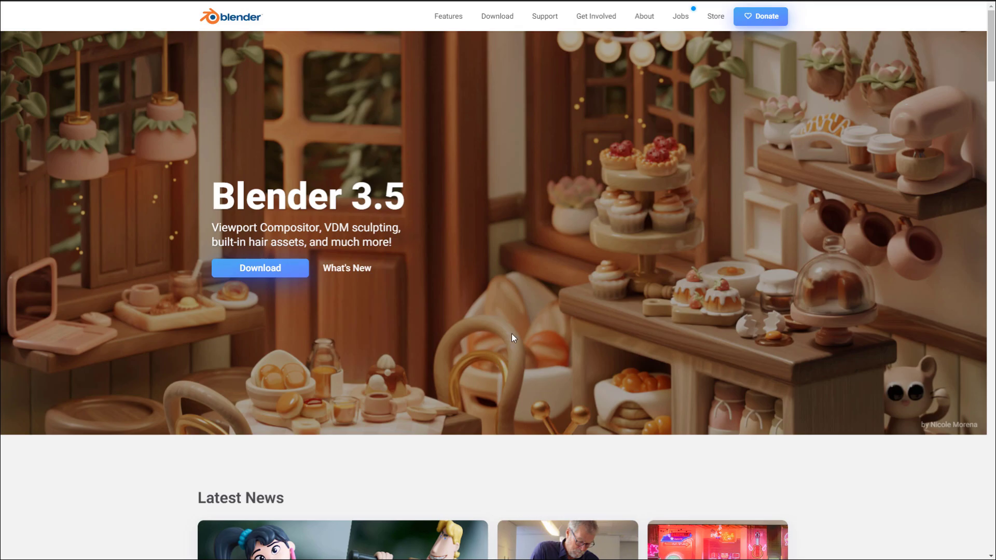
On the Blender website, go from the download page to the experimental builds and open the Branch Builds page.
{"action": "left_click", "coordinate": [492, 18]}
{"action": "scroll", "coordinate": [500, 368], "scroll_direction": "down", "scroll_amount": 15}
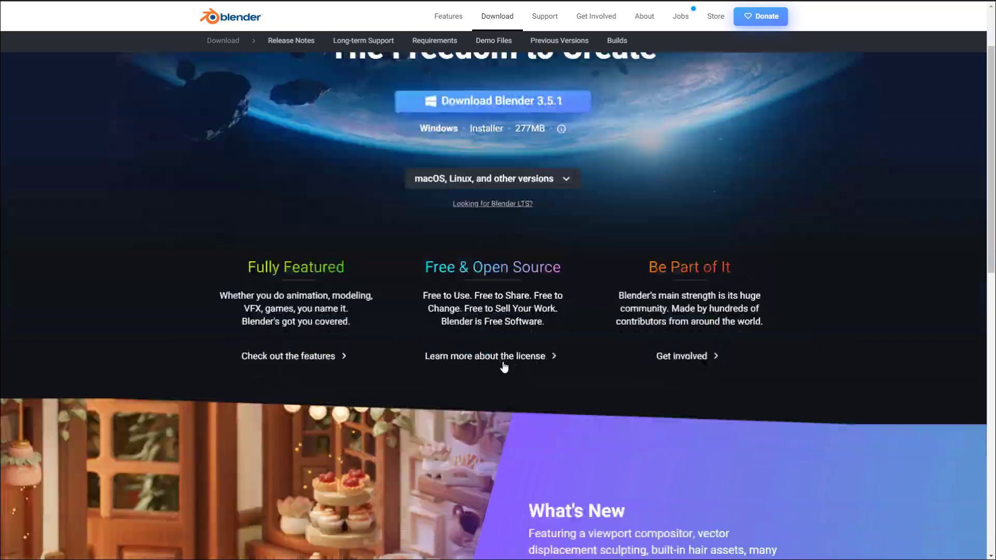
{"action": "left_click", "coordinate": [303, 284]}
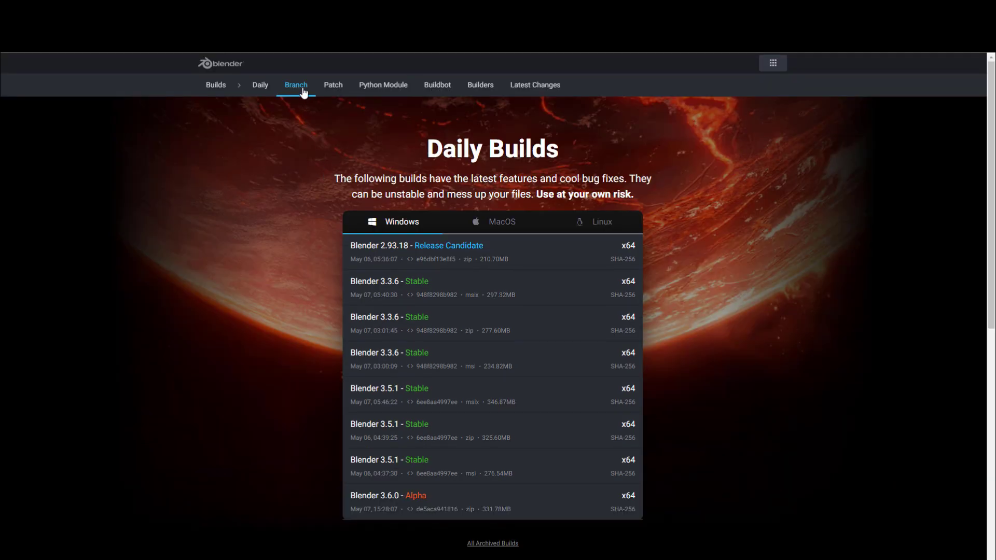
{"action": "left_click", "coordinate": [304, 91]}
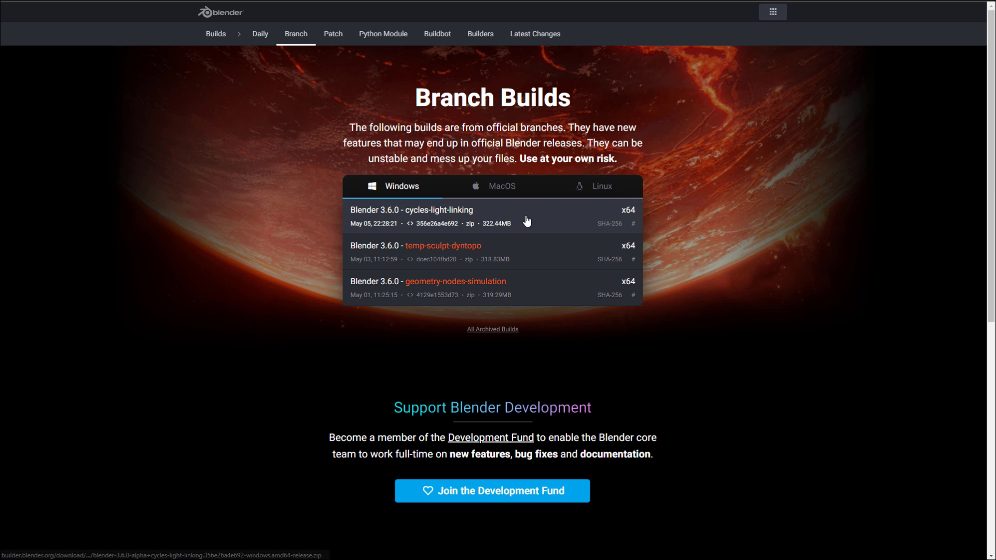
Check the cycles-light-linking builds offered for macOS and Linux, and return to the Windows list.
{"action": "left_click", "coordinate": [502, 186]}
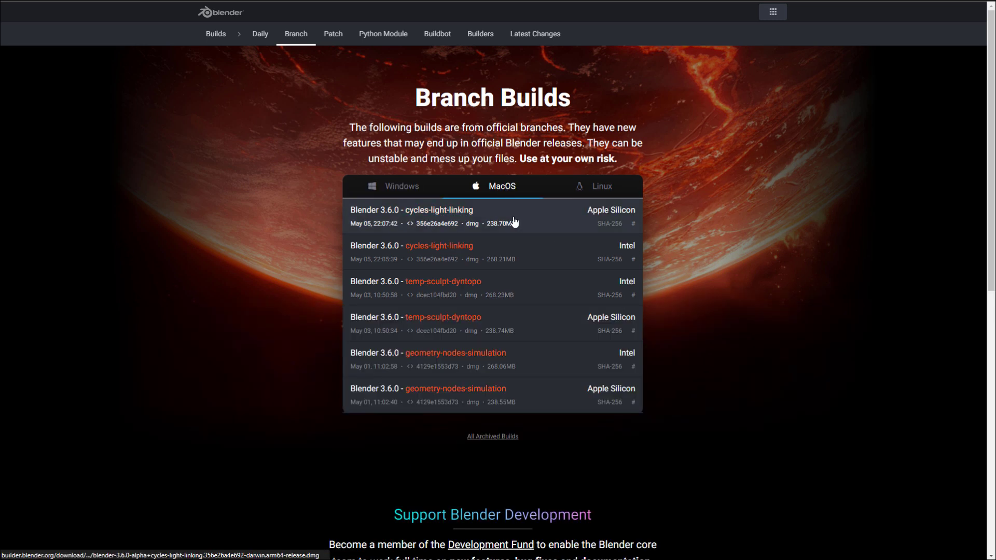
{"action": "left_click", "coordinate": [599, 187]}
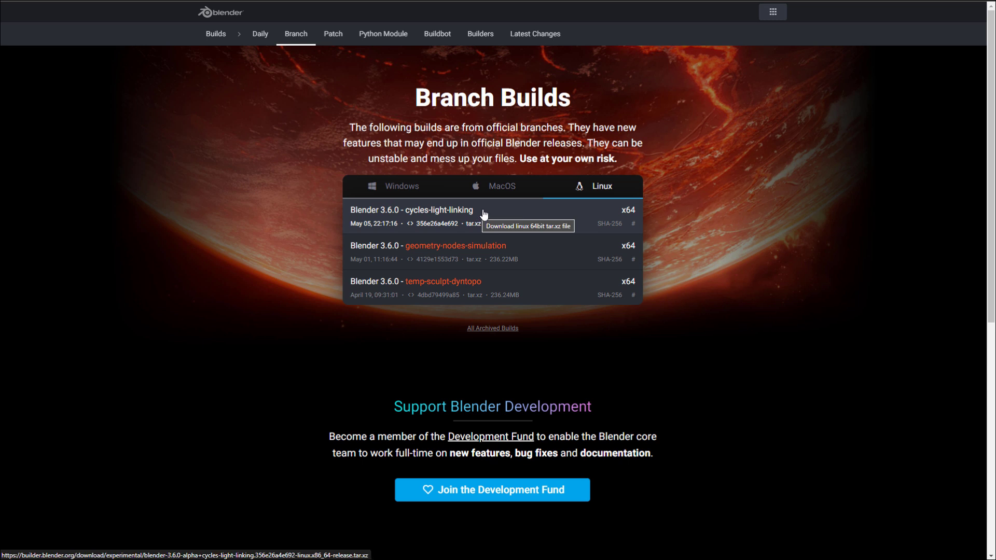
{"action": "left_click", "coordinate": [412, 190]}
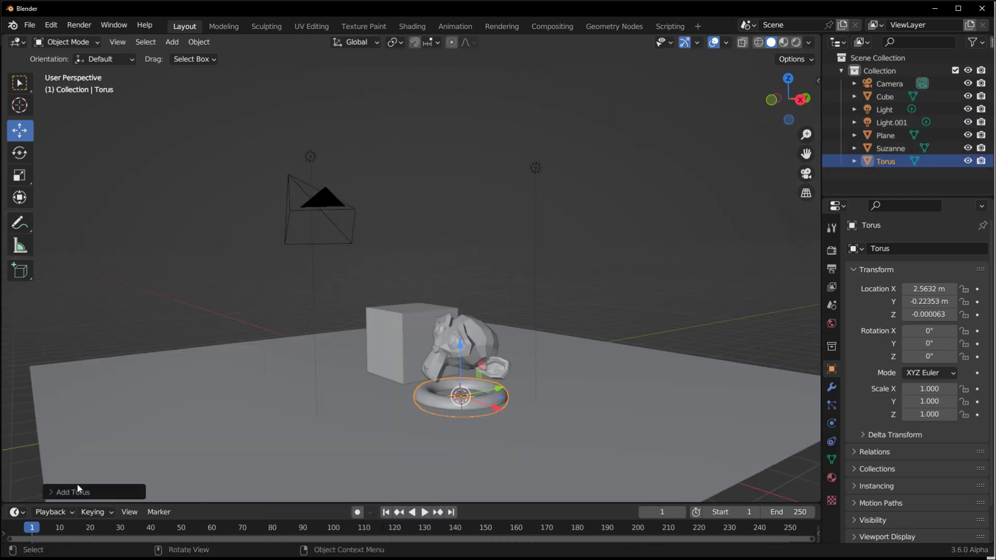
In Blender, enlarge the newly added torus so its ring surrounds the cube and the Suzanne head.
{"action": "left_click", "coordinate": [73, 489]}
{"action": "left_click_drag", "start_coordinate": [161, 362], "coordinate": [197, 362]}
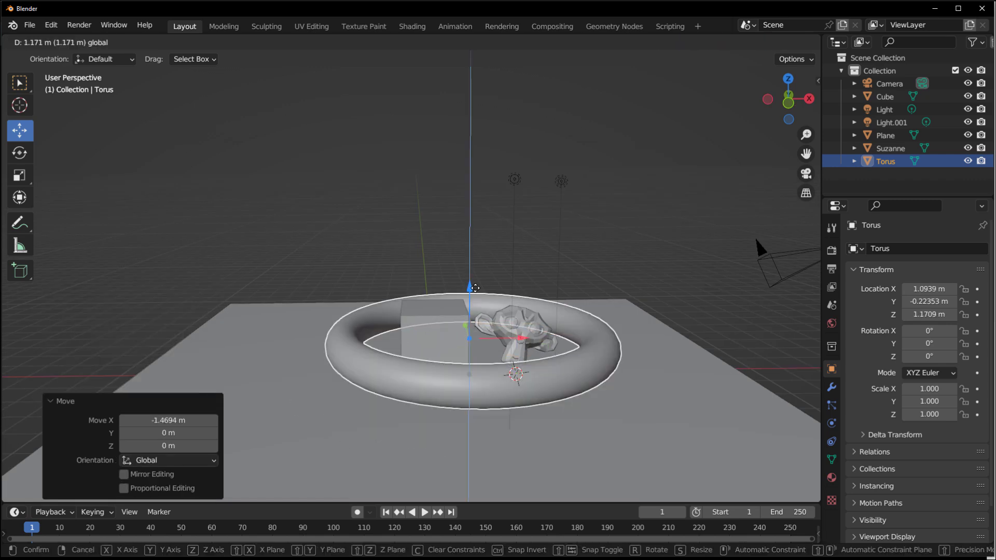
{"action": "middle_click_drag", "start_coordinate": [755, 236], "coordinate": [412, 333]}
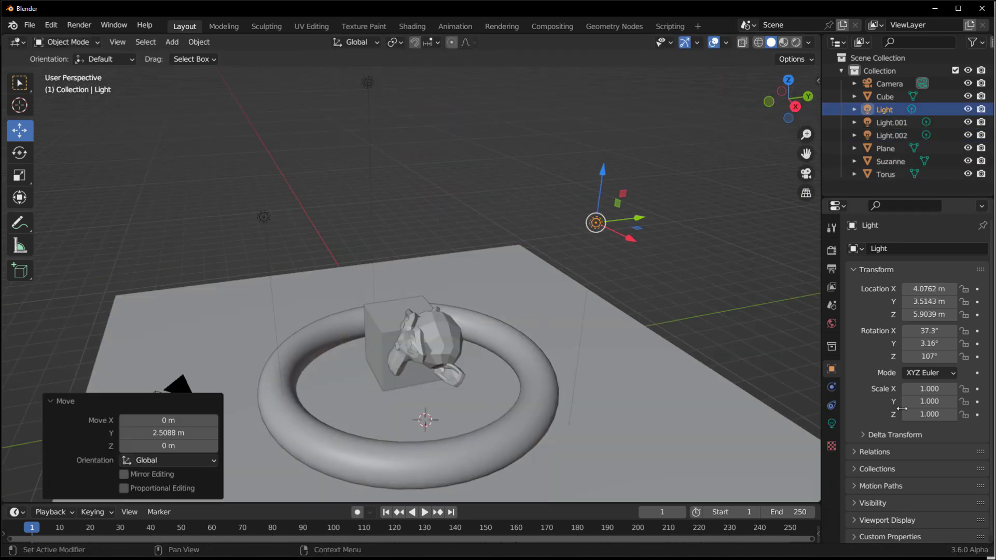
Give the point light named Light a pink color and select the Suzanne head.
{"action": "left_click", "coordinate": [832, 423]}
{"action": "left_click", "coordinate": [935, 323]}
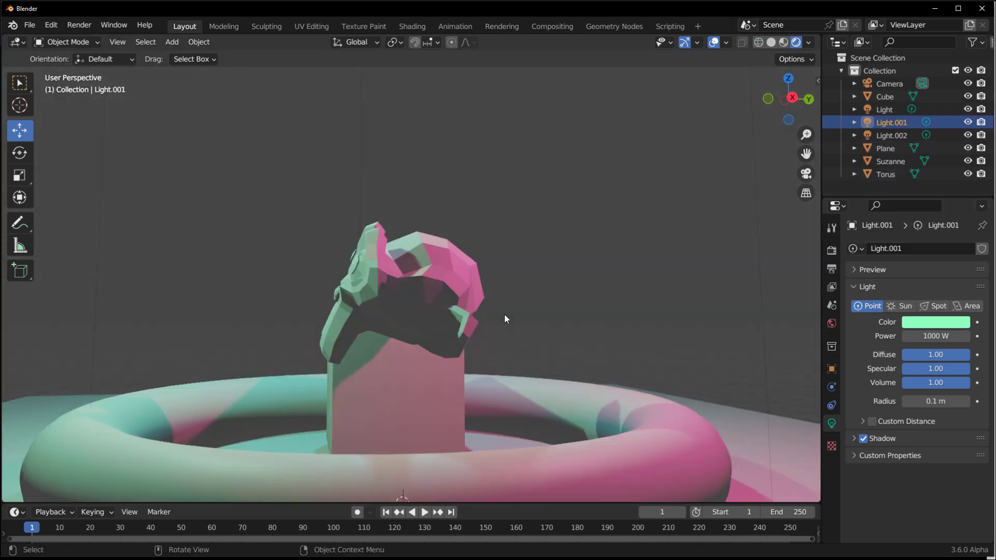
{"action": "left_click", "coordinate": [445, 295]}
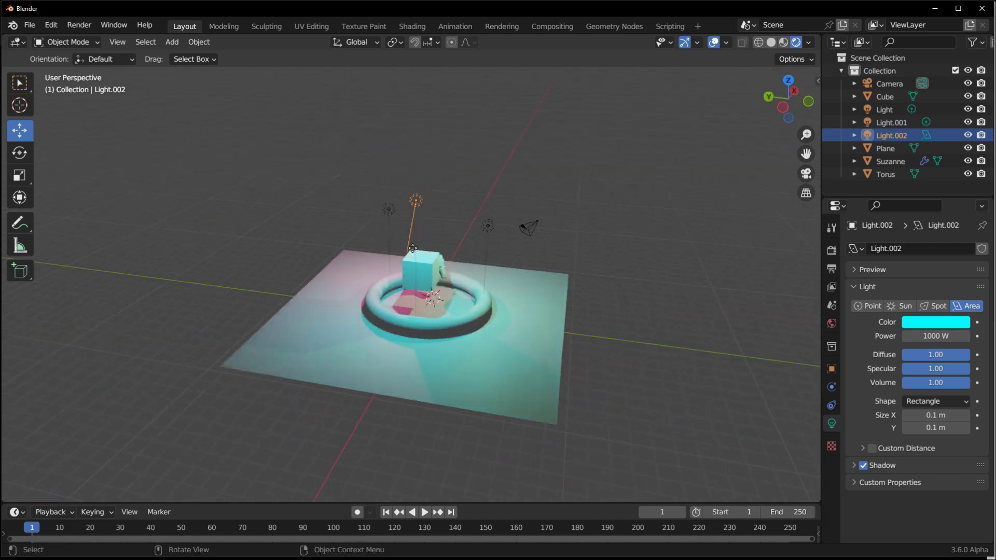
Scale the area light Light.002 up by about 28.9 and change Light.001 to an Area light.
{"action": "key", "text": "s"}
{"action": "left_click", "coordinate": [674, 301]}
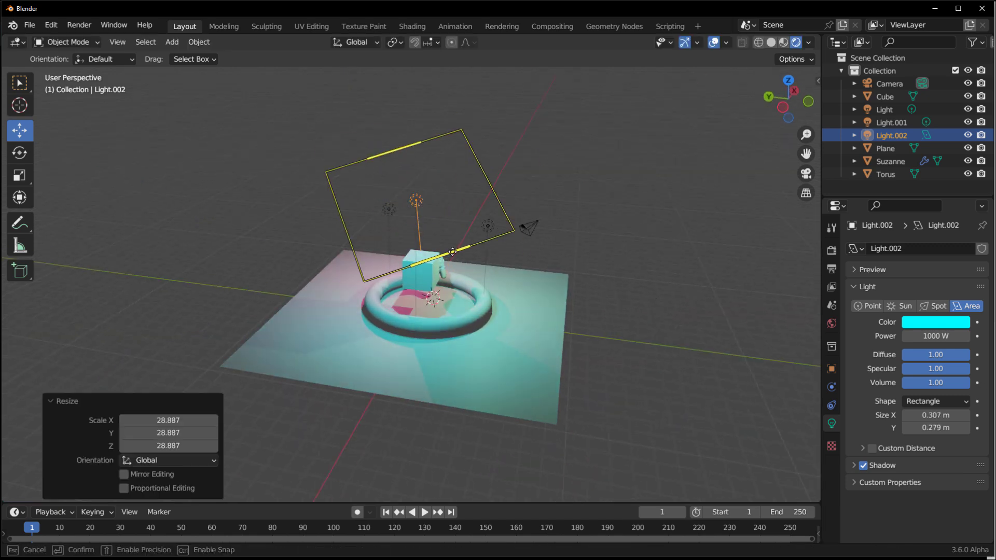
{"action": "left_click", "coordinate": [968, 306]}
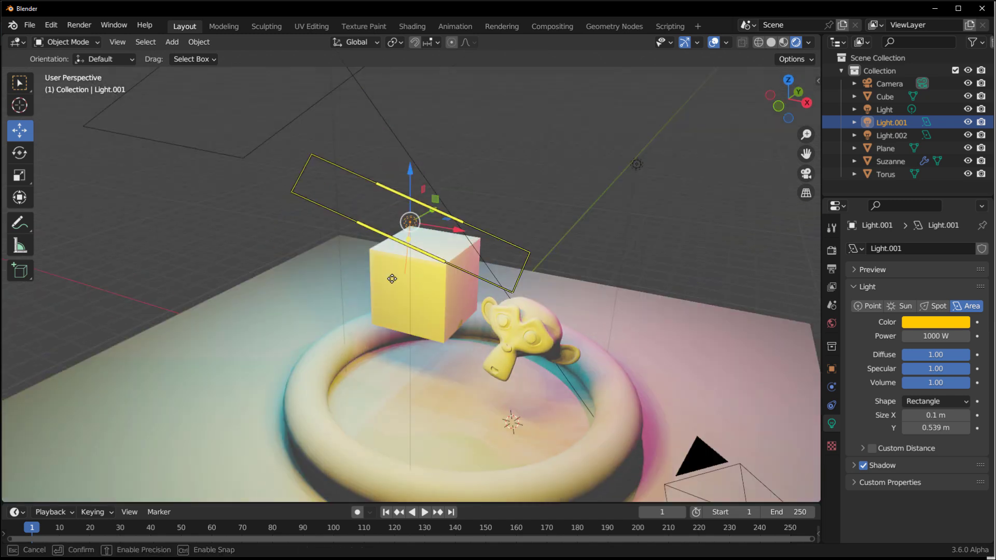
{"action": "left_click", "coordinate": [793, 106]}
{"action": "left_click_drag", "start_coordinate": [795, 108], "coordinate": [467, 323]}
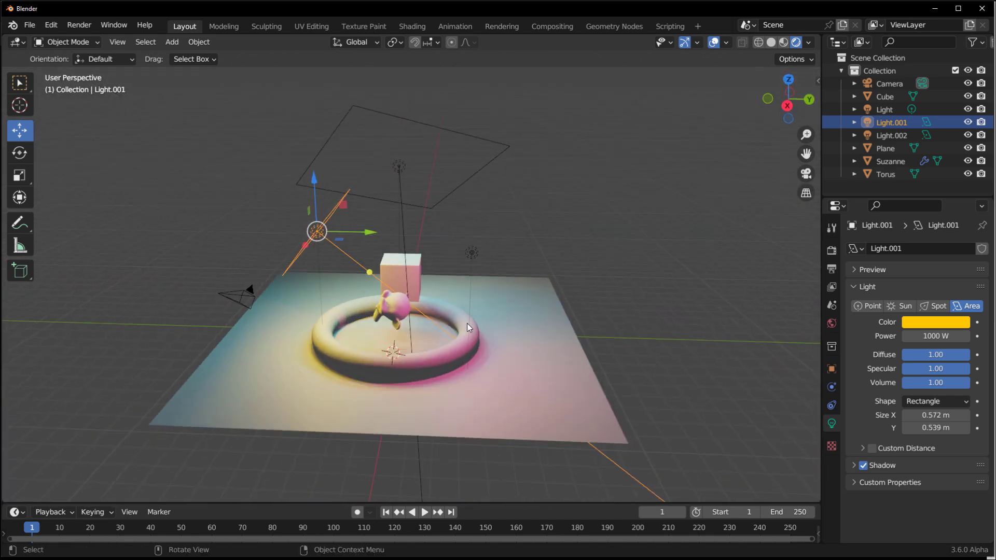
Select the torus and switch the scene's render engine from Eevee to Cycles.
{"action": "left_click", "coordinate": [467, 325]}
{"action": "middle_click_drag", "start_coordinate": [467, 324], "coordinate": [508, 337]}
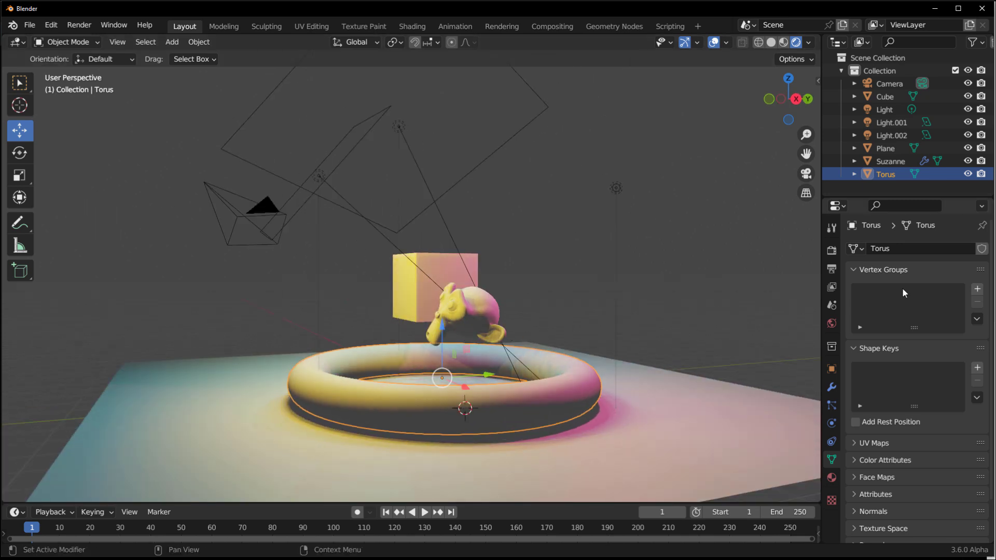
{"action": "left_click", "coordinate": [831, 250]}
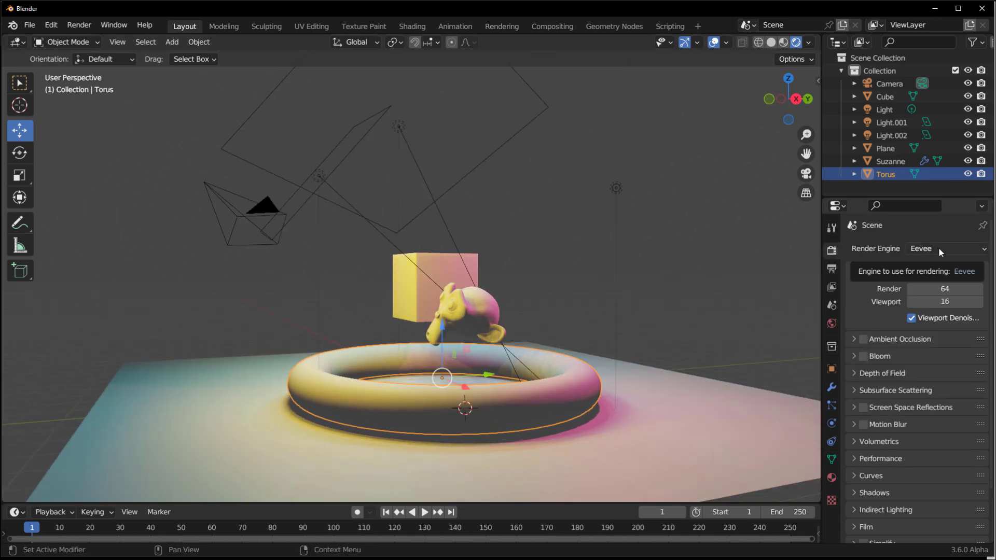
{"action": "left_click", "coordinate": [938, 247]}
{"action": "left_click", "coordinate": [946, 288]}
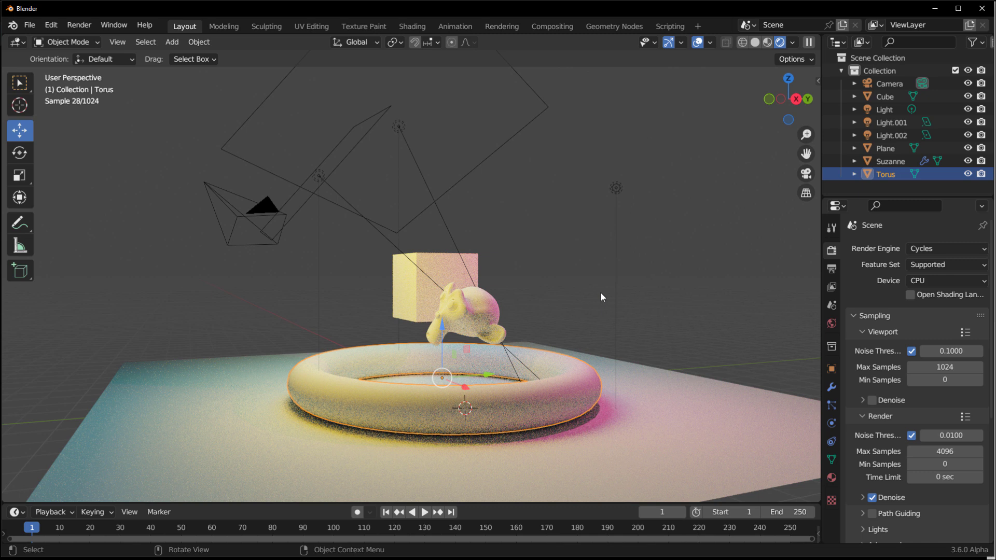
Set the Cycles device to GPU Compute, enable viewport denoising and clear the selection.
{"action": "left_click", "coordinate": [933, 281]}
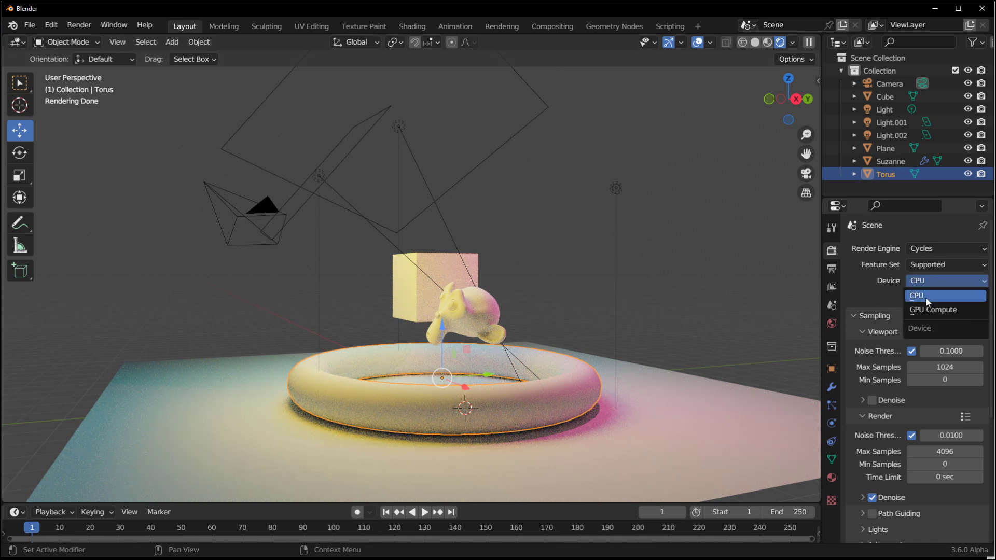
{"action": "left_click", "coordinate": [928, 309]}
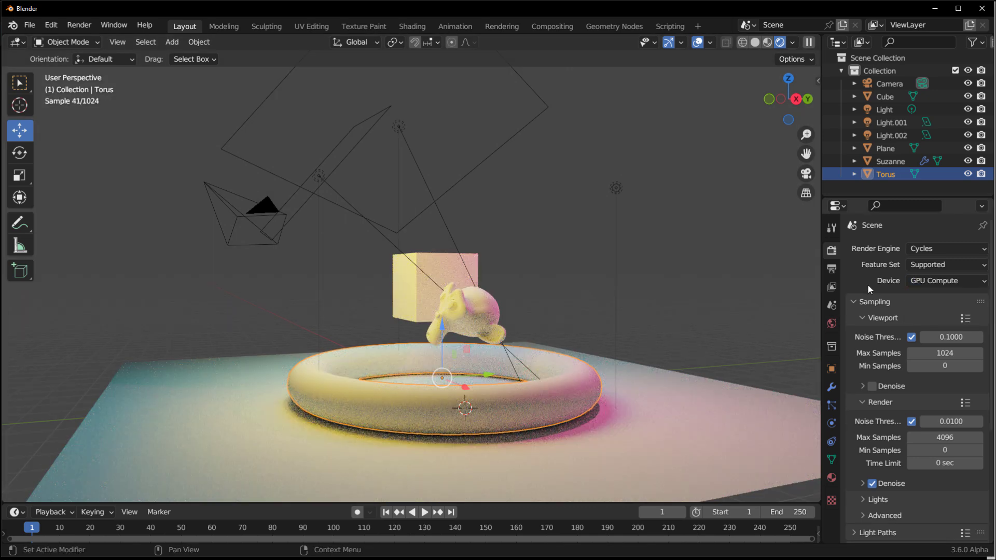
{"action": "left_click", "coordinate": [874, 387]}
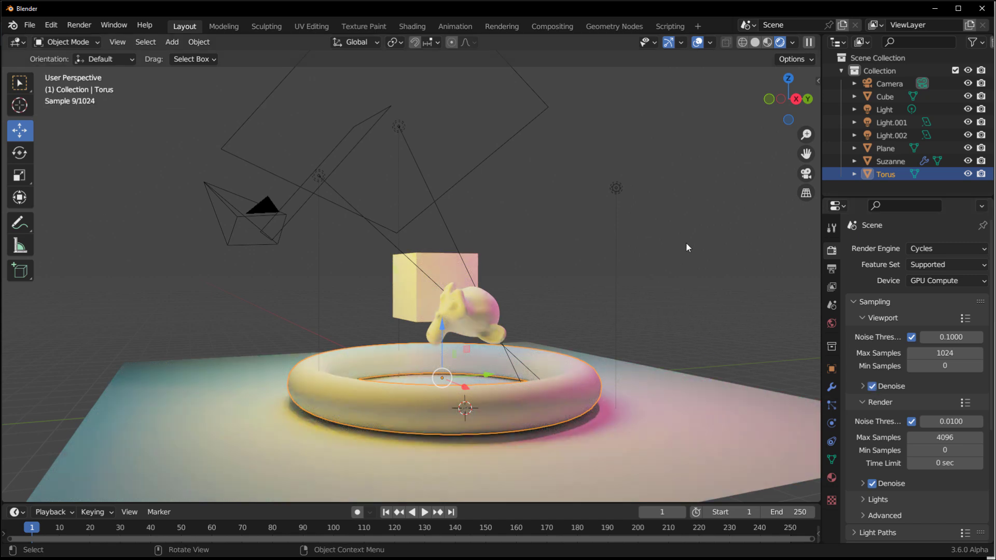
{"action": "left_click", "coordinate": [688, 281]}
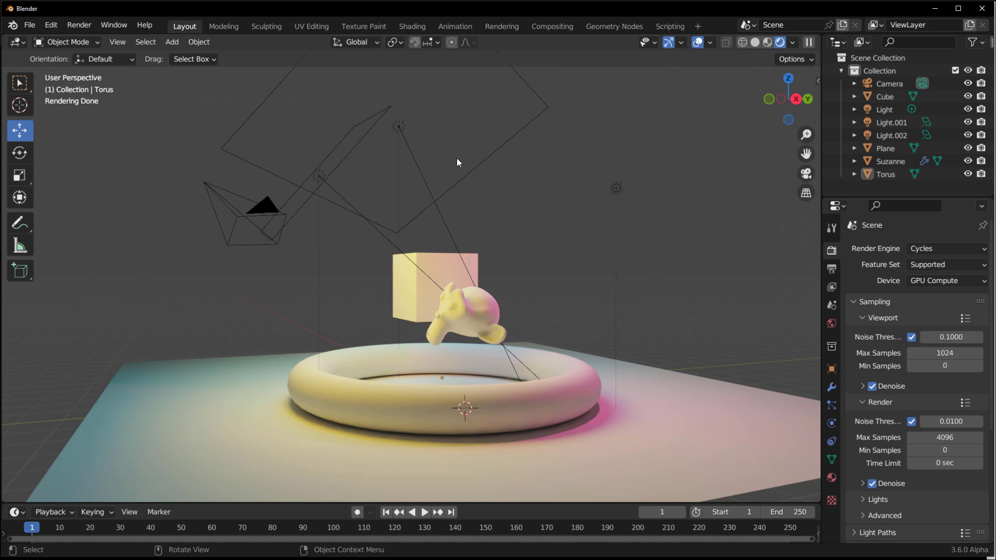
Select the area light Light.002 and expand the Light Linking settings within its object shading properties, keeping Light Group collapsed.
{"action": "left_click", "coordinate": [398, 126]}
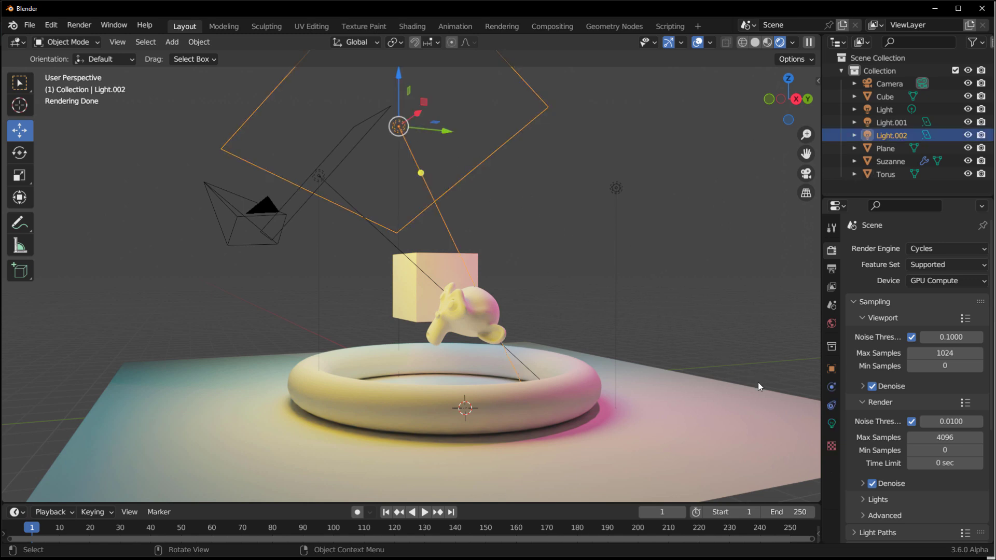
{"action": "left_click", "coordinate": [832, 424]}
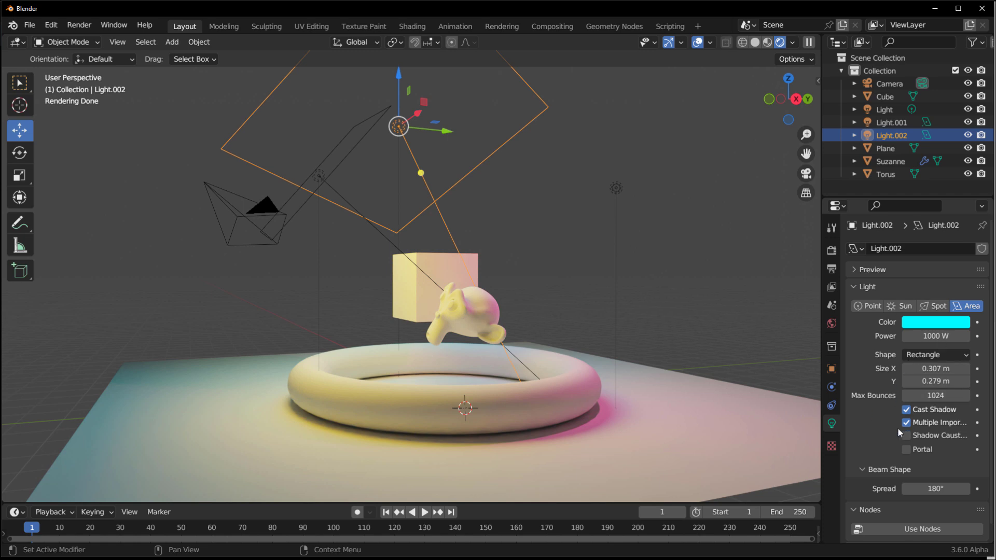
{"action": "left_click", "coordinate": [832, 370]}
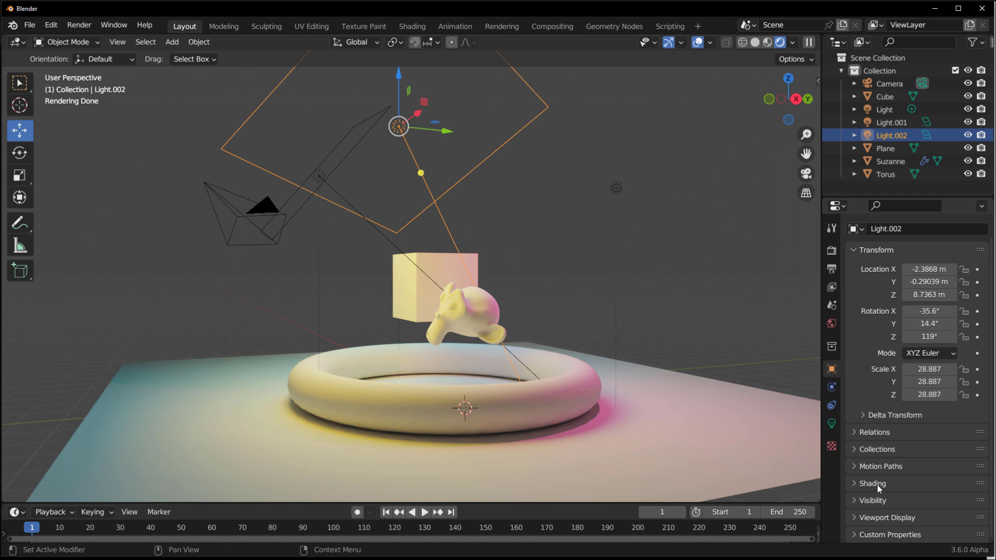
{"action": "left_click", "coordinate": [876, 485]}
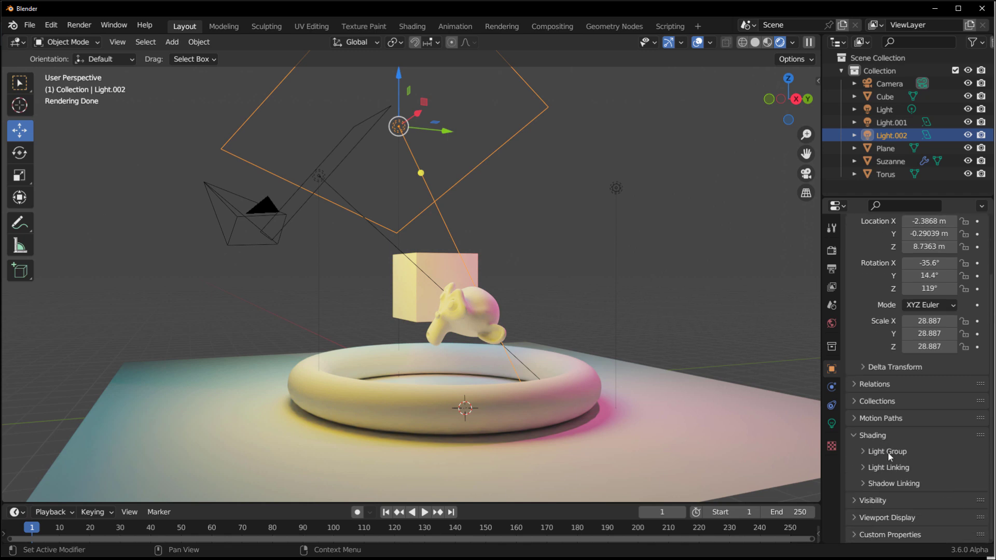
{"action": "left_click", "coordinate": [889, 452]}
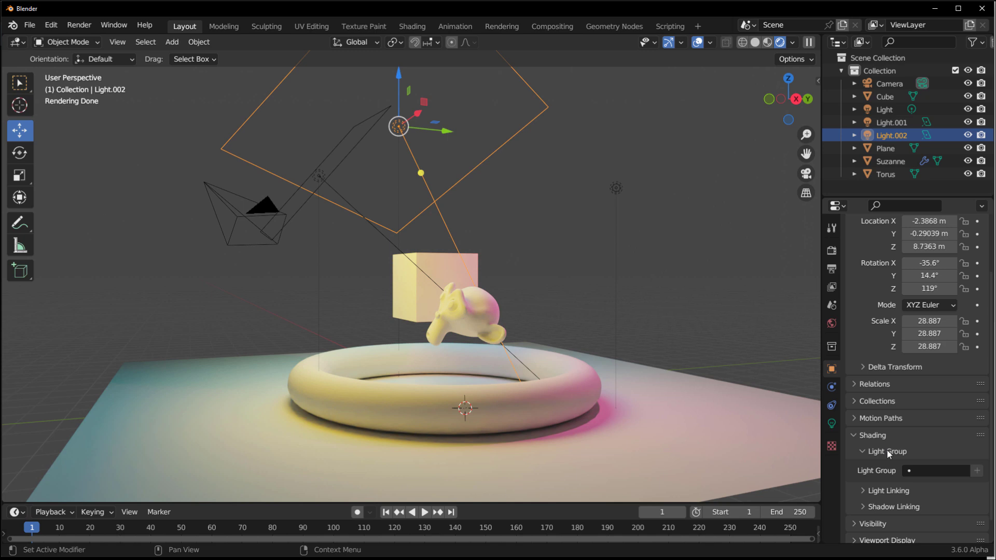
{"action": "left_click", "coordinate": [891, 491]}
{"action": "scroll", "coordinate": [882, 485], "scroll_direction": "down", "scroll_amount": 3}
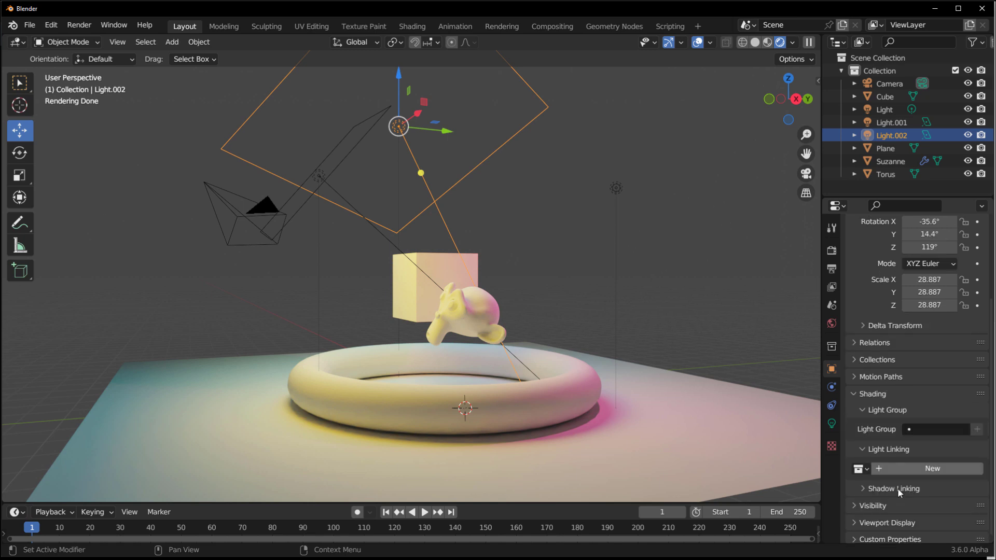
{"action": "left_click", "coordinate": [870, 404]}
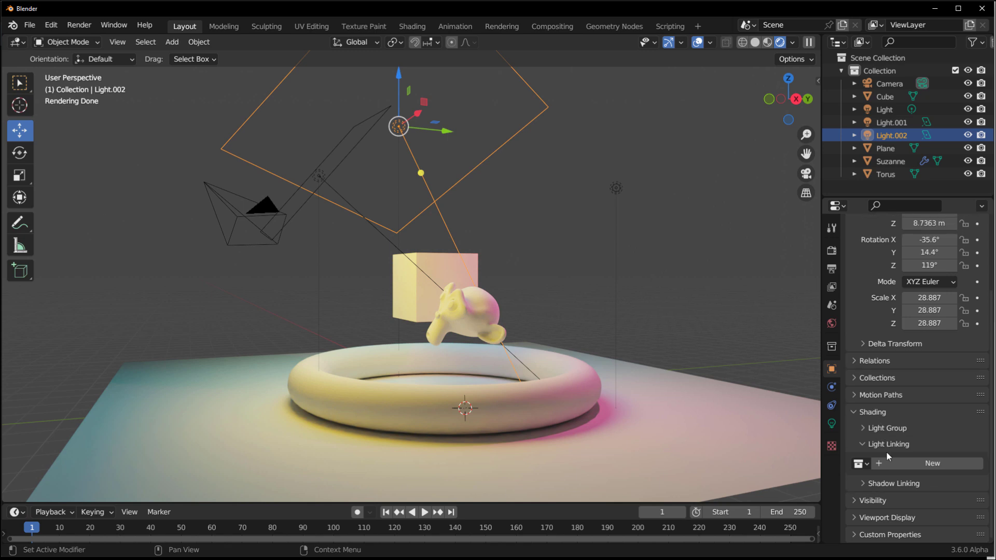
Try the existing Collection as the light linking collection of Light.002, and unlink it again.
{"action": "left_click", "coordinate": [865, 464]}
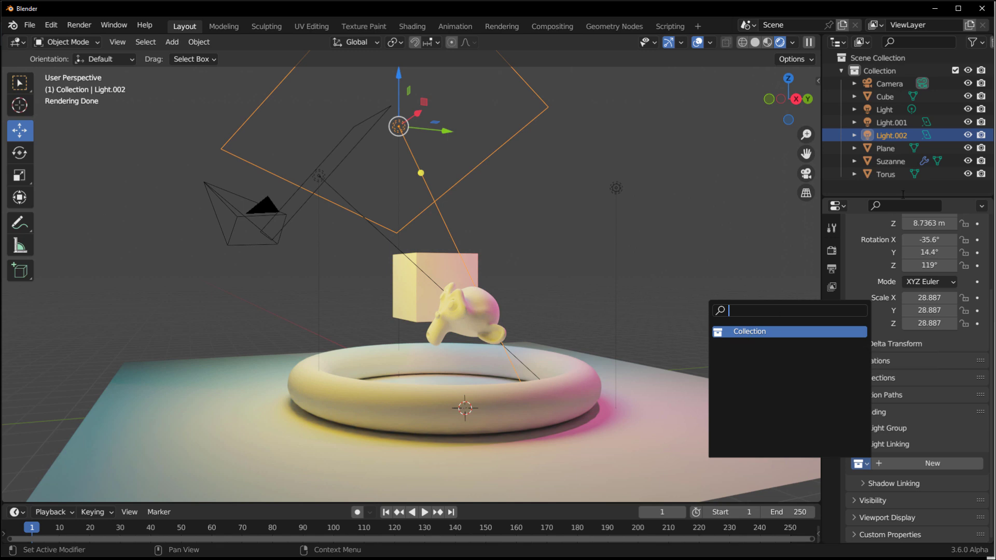
{"action": "left_click", "coordinate": [769, 330]}
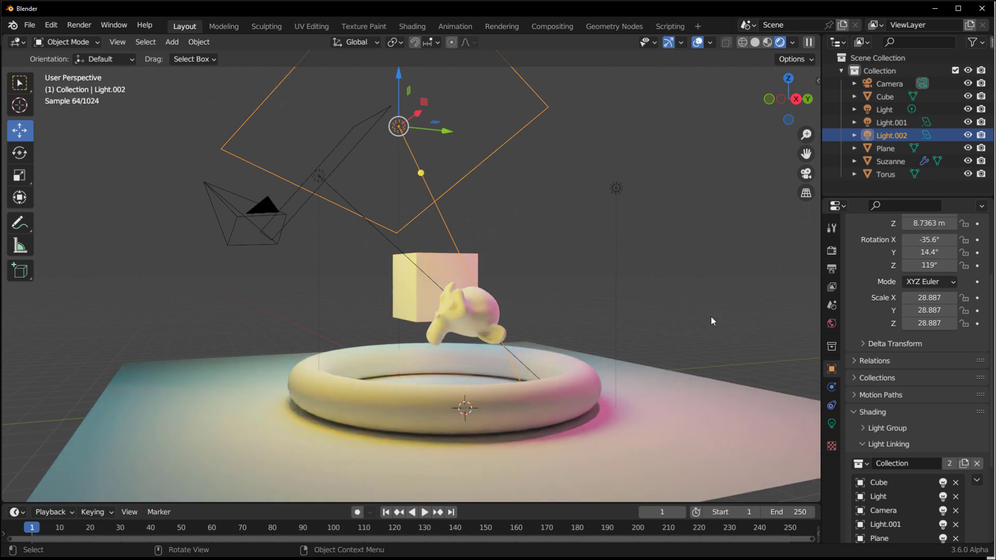
{"action": "left_click", "coordinate": [977, 463]}
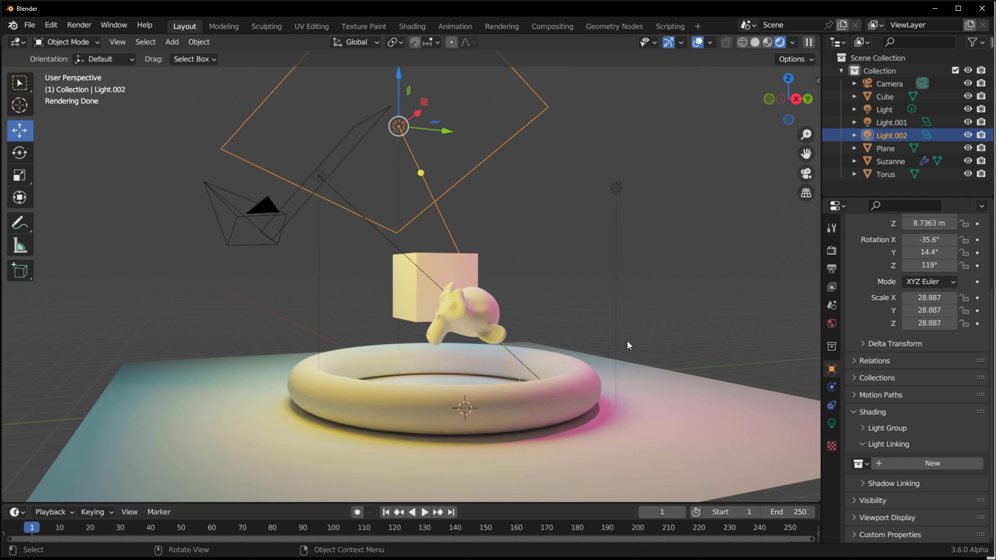
Create a new light linking collection for Light.002 and keep it assigned to that light.
{"action": "left_click", "coordinate": [919, 465]}
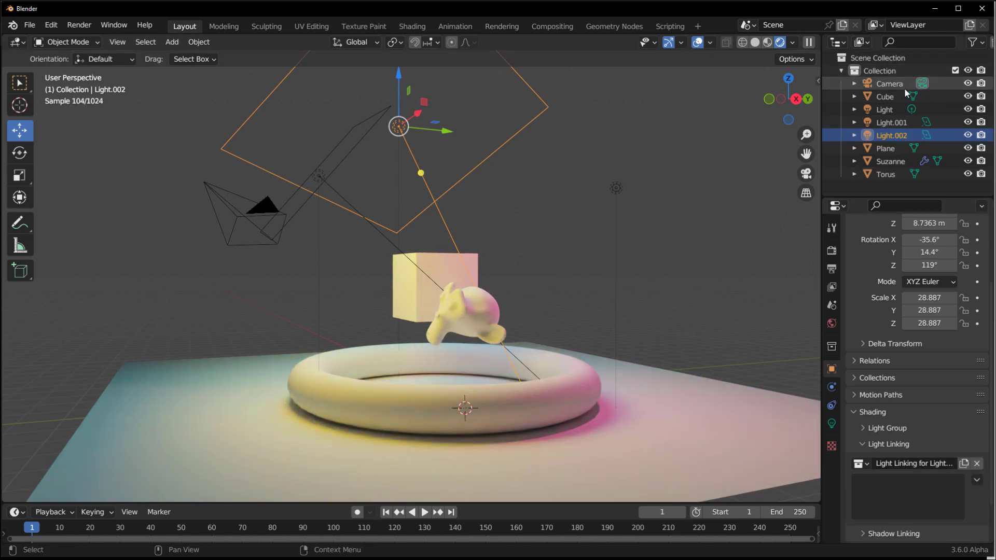
{"action": "left_click", "coordinate": [863, 464]}
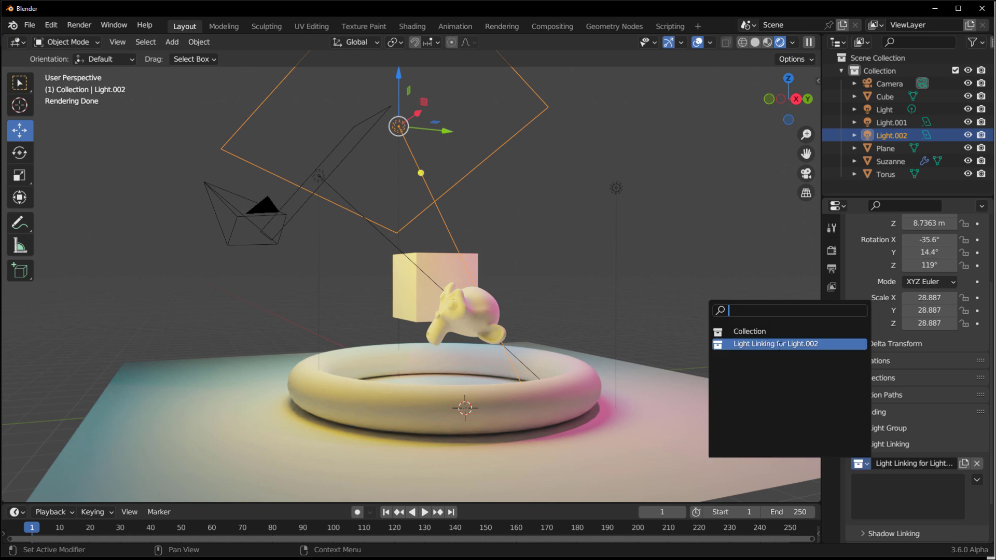
{"action": "left_click", "coordinate": [818, 345]}
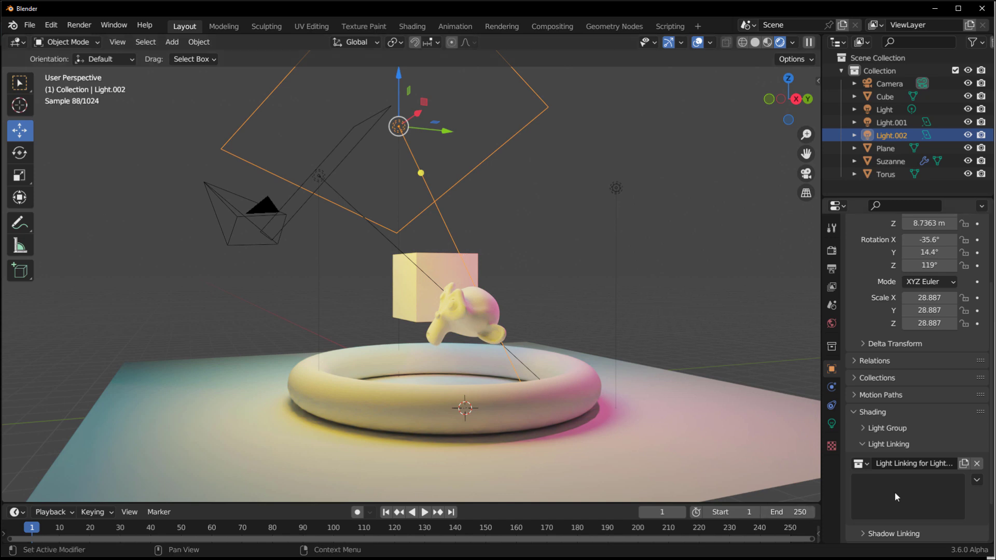
Add Suzanne to the light linking collection of Light.002, keeping that light's object properties displayed.
{"action": "middle_click_drag", "start_coordinate": [648, 301], "coordinate": [517, 303]}
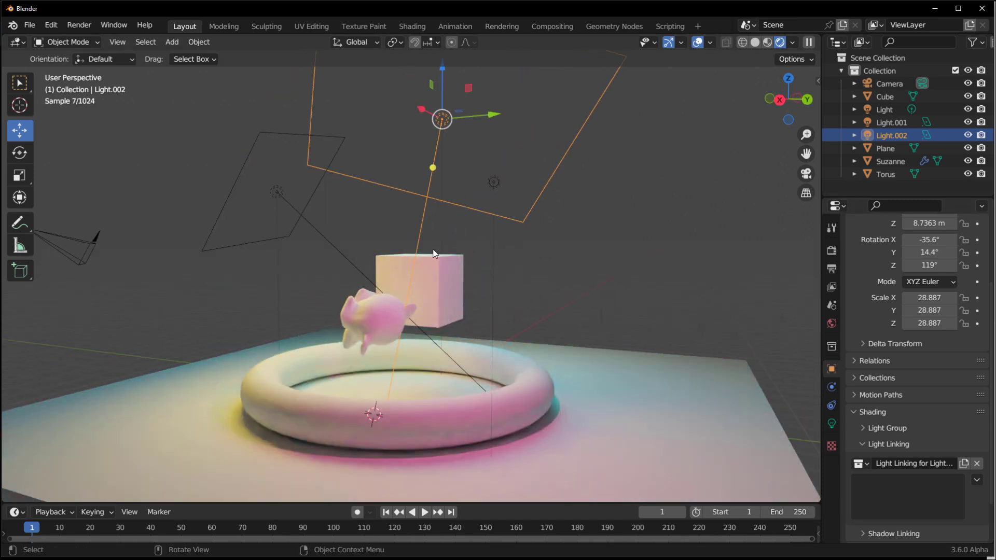
{"action": "left_click", "coordinate": [888, 163]}
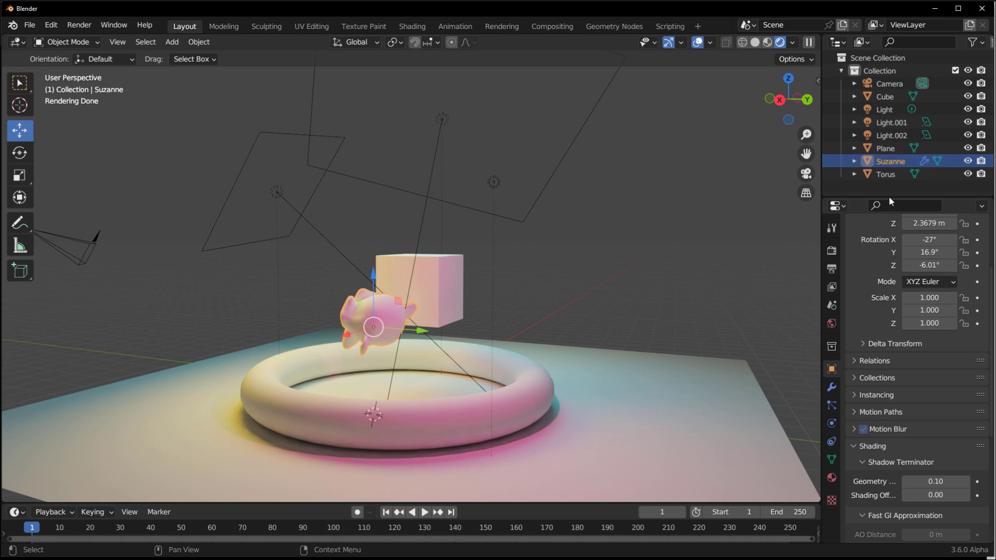
{"action": "left_click", "coordinate": [444, 120], "text": "shift"}
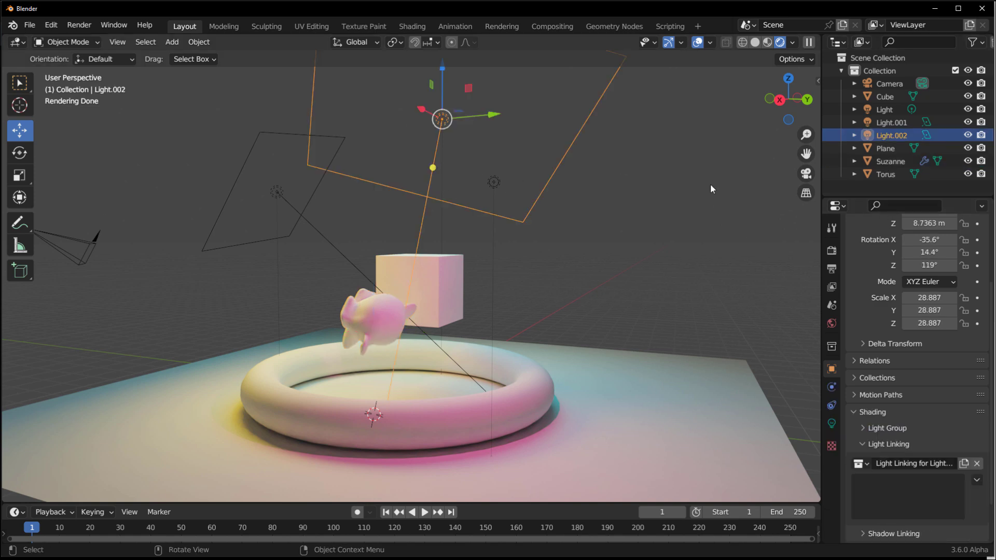
{"action": "left_click_drag", "start_coordinate": [884, 162], "coordinate": [876, 503]}
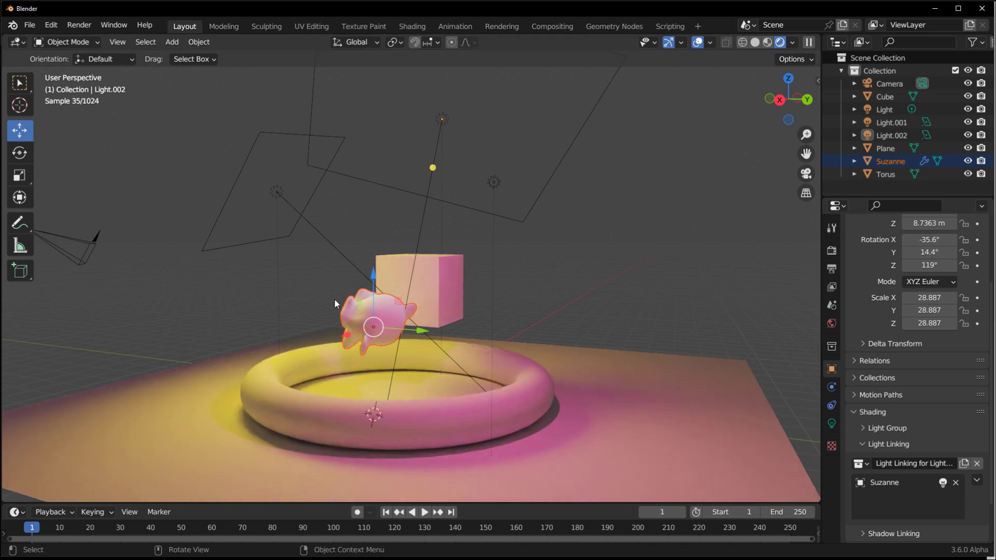
Reselect Light.002, check its light colour, and add the torus to its light linking collection alongside Suzanne.
{"action": "left_click", "coordinate": [556, 167]}
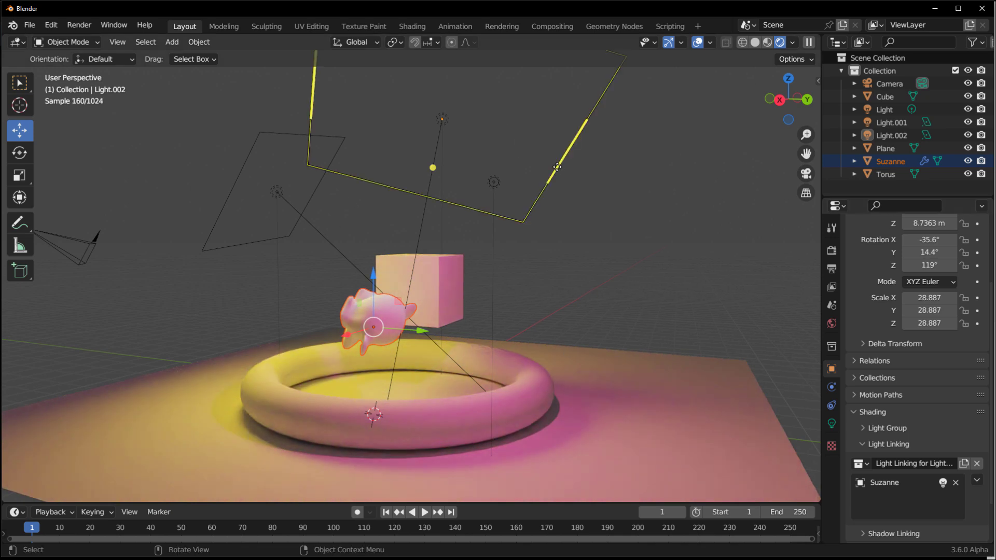
{"action": "left_click", "coordinate": [831, 423]}
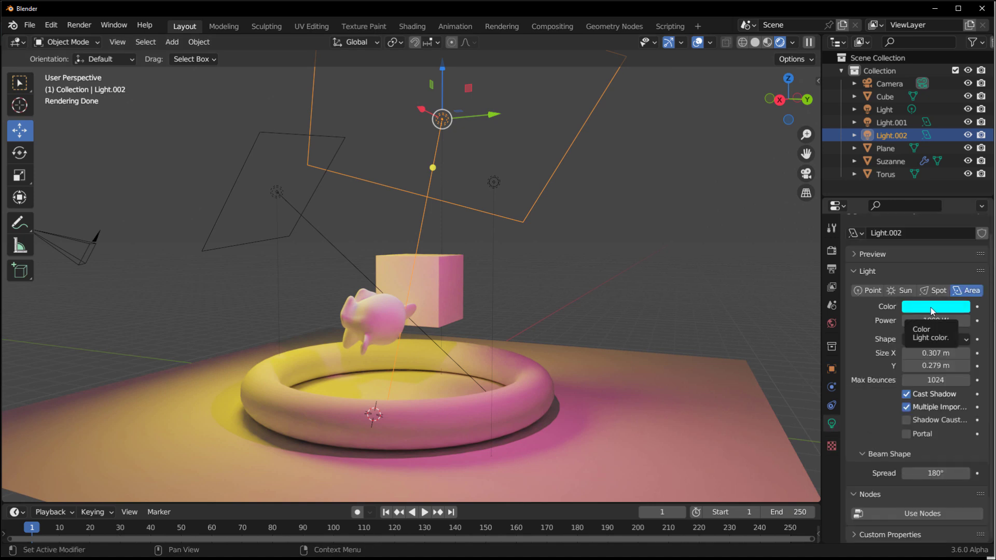
{"action": "left_click", "coordinate": [831, 368]}
{"action": "scroll", "coordinate": [879, 475], "scroll_direction": "down", "scroll_amount": 5}
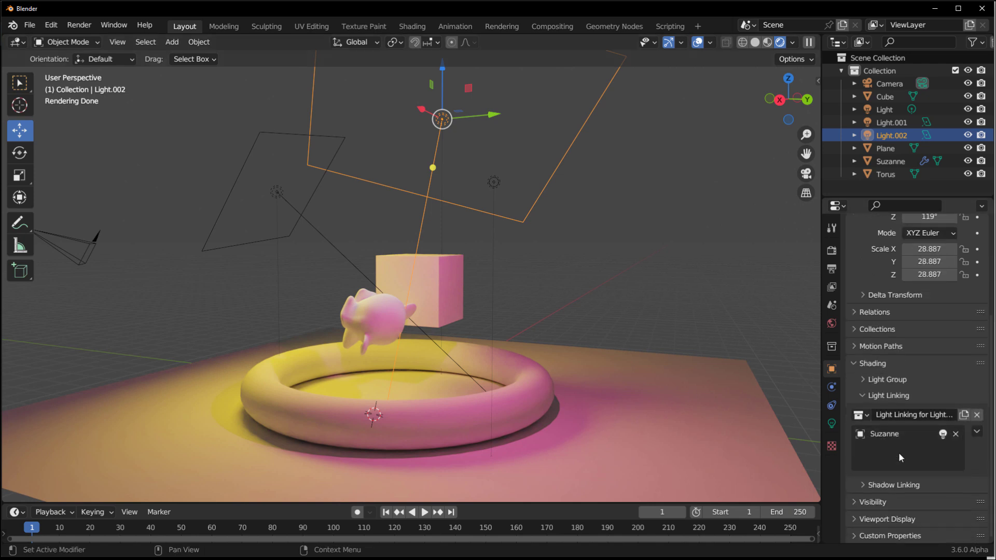
{"action": "left_click", "coordinate": [870, 436]}
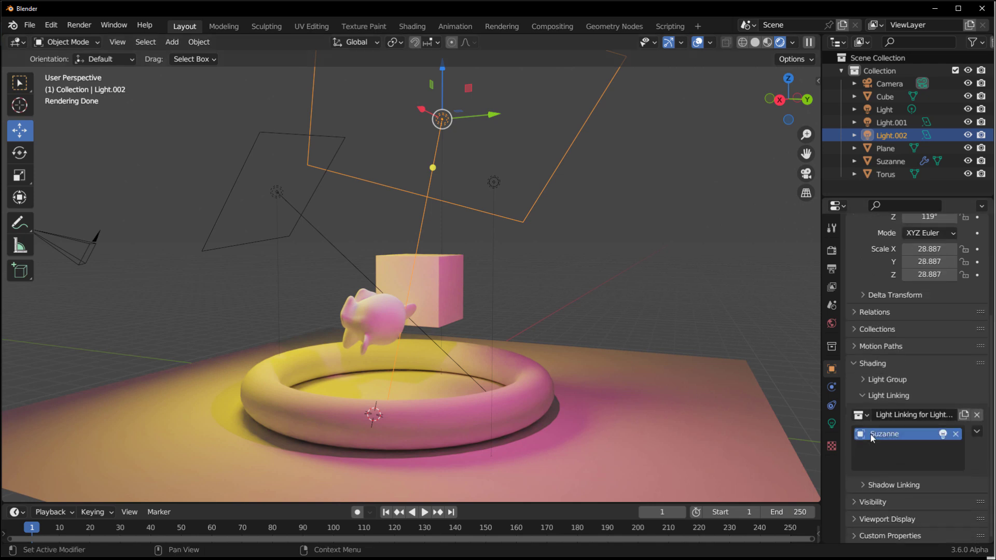
{"action": "middle_click_drag", "start_coordinate": [376, 353], "coordinate": [307, 306]}
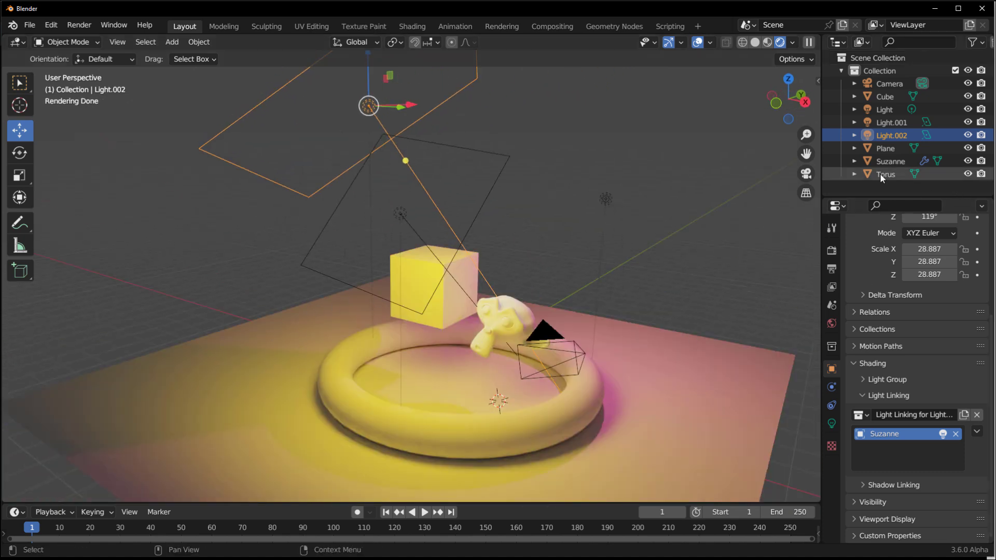
{"action": "left_click_drag", "start_coordinate": [882, 174], "coordinate": [908, 446]}
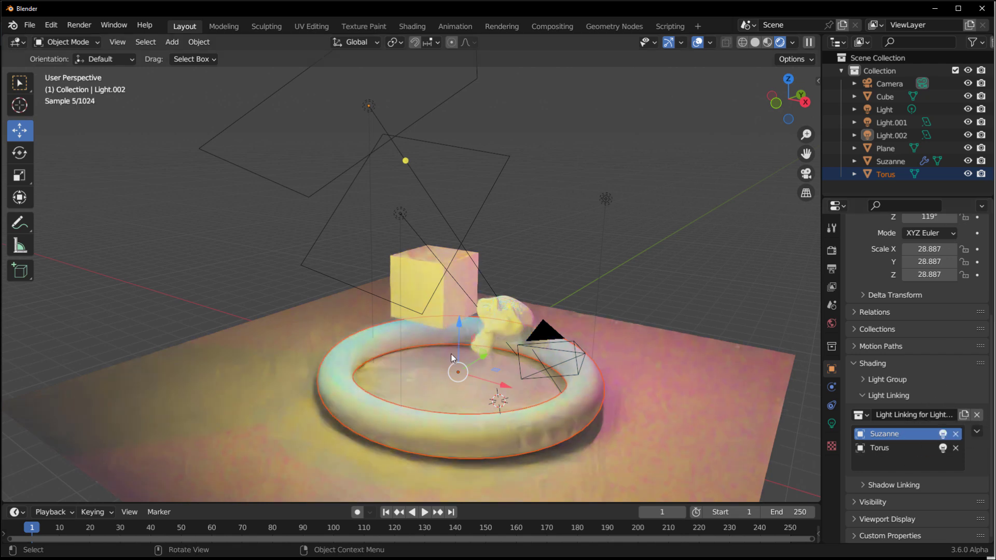
Select the area light Light.001 and assign it a new light linking collection of its own.
{"action": "scroll", "coordinate": [450, 354], "scroll_direction": "up", "scroll_amount": 3}
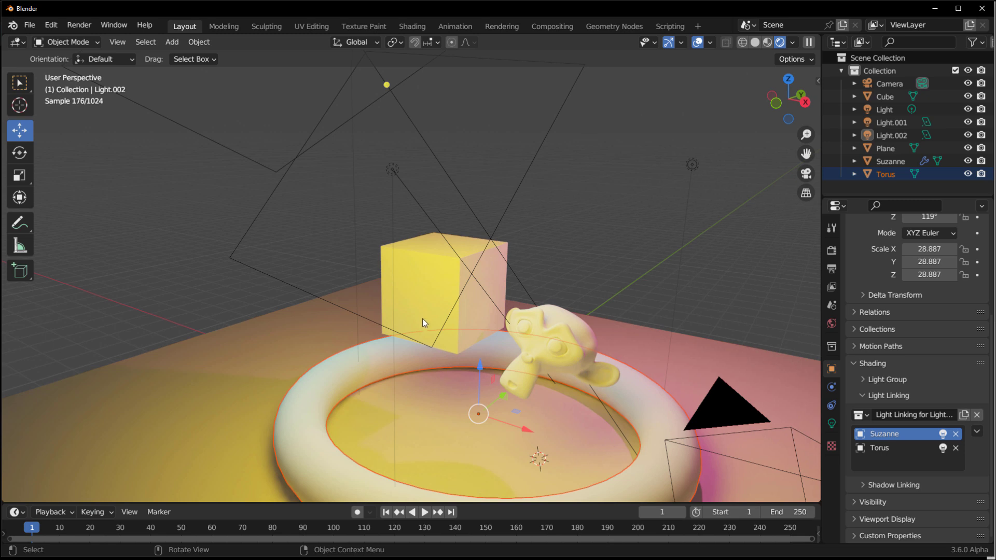
{"action": "scroll", "coordinate": [428, 329], "scroll_direction": "down", "scroll_amount": 3}
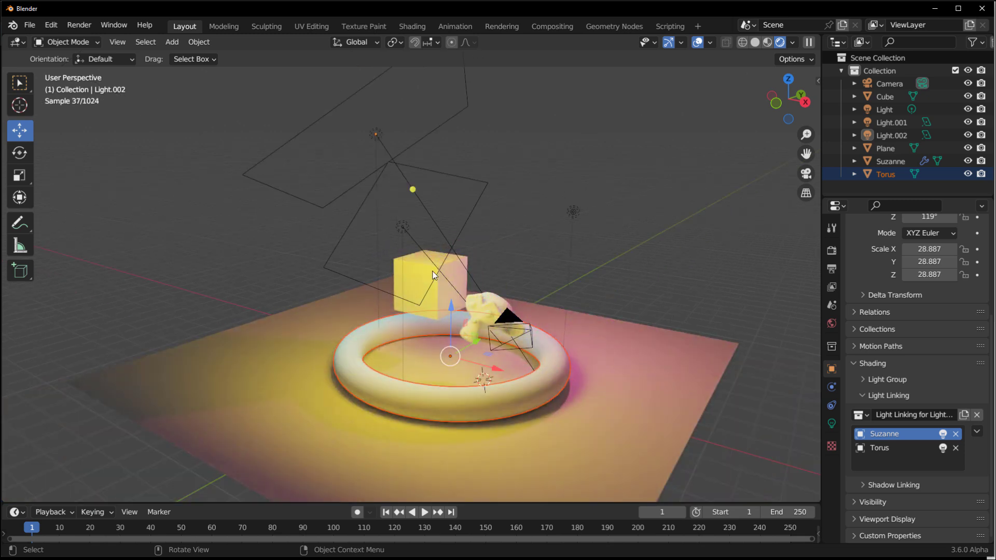
{"action": "left_click", "coordinate": [407, 234]}
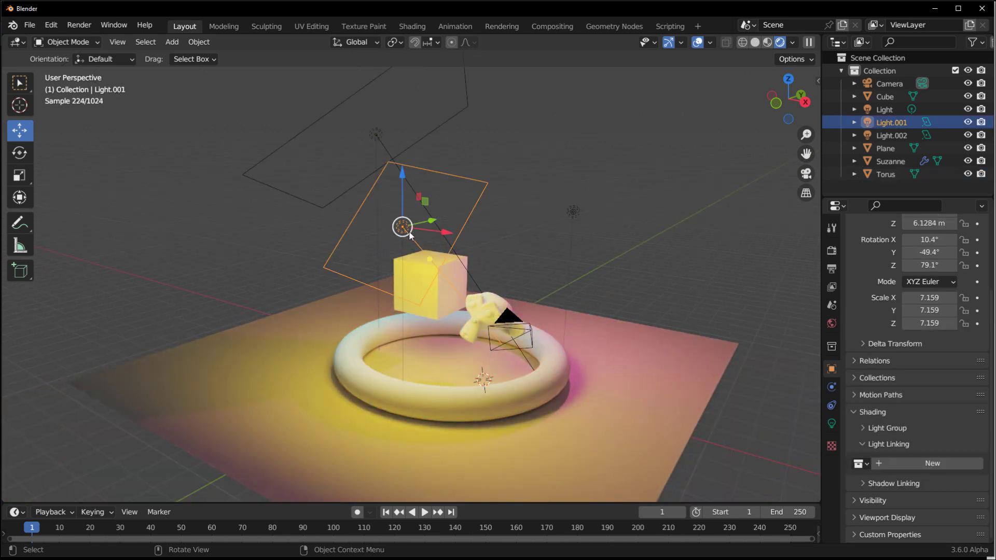
{"action": "left_click", "coordinate": [945, 465]}
{"action": "left_click", "coordinate": [860, 464]}
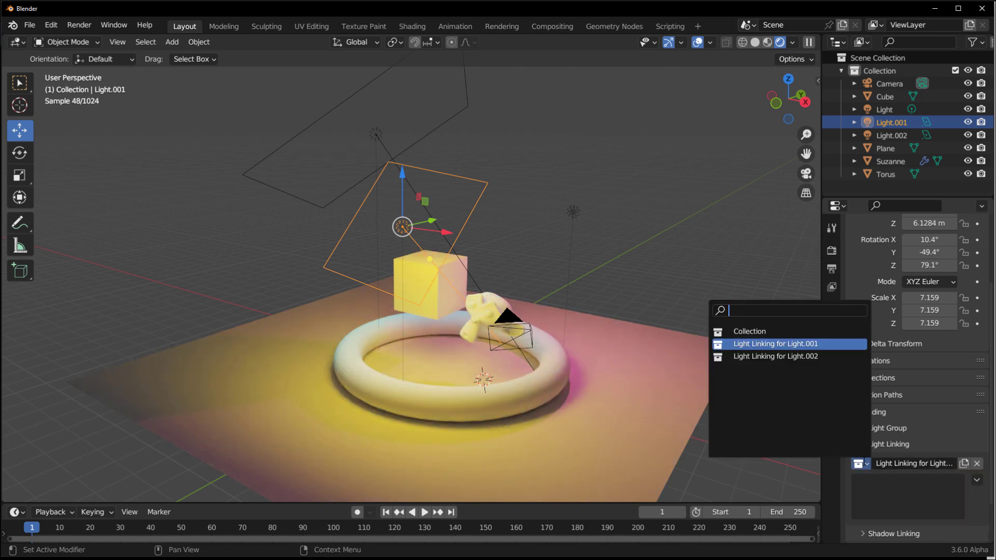
{"action": "left_click", "coordinate": [822, 358]}
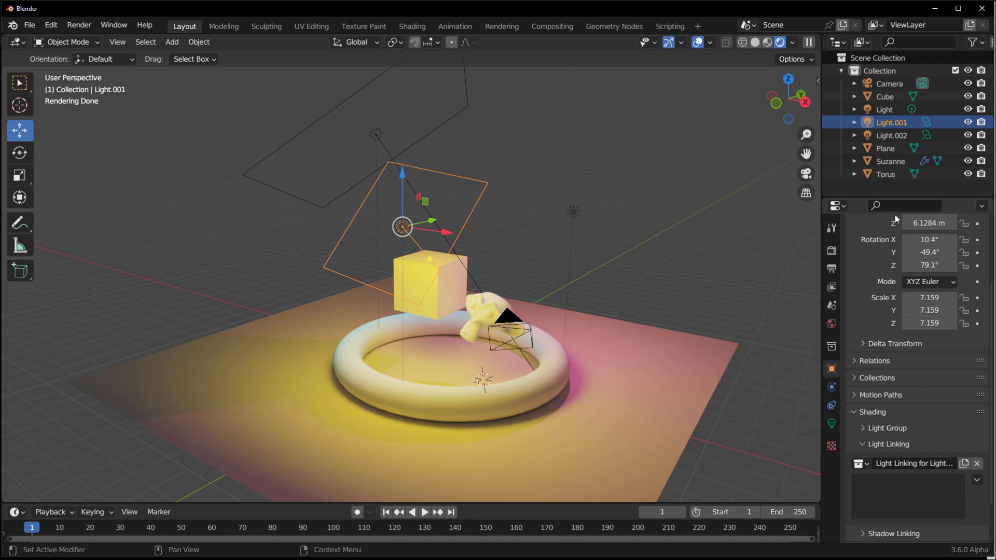
Add Suzanne and the torus to the light linking collection of Light.001 and clear the selection.
{"action": "left_click_drag", "start_coordinate": [886, 161], "coordinate": [901, 497]}
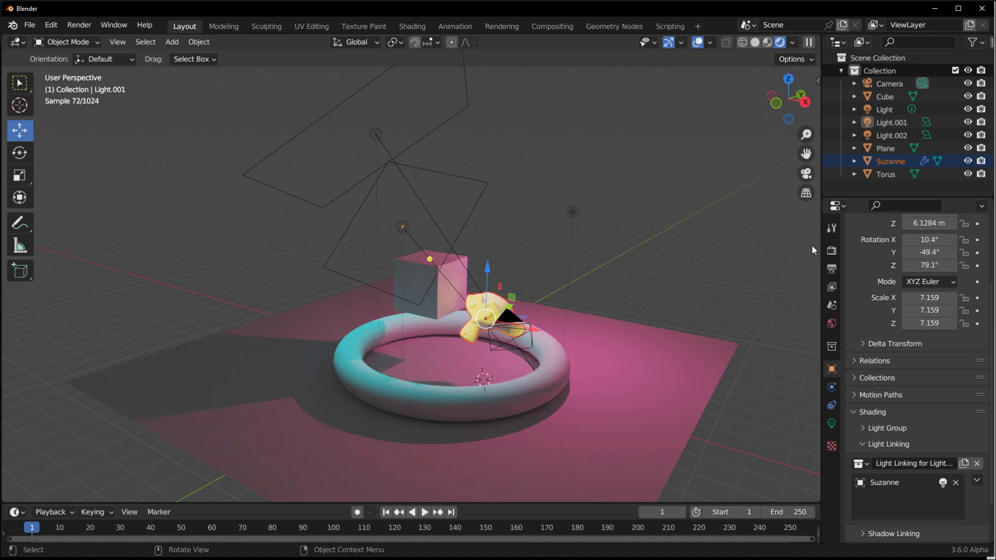
{"action": "left_click", "coordinate": [888, 175]}
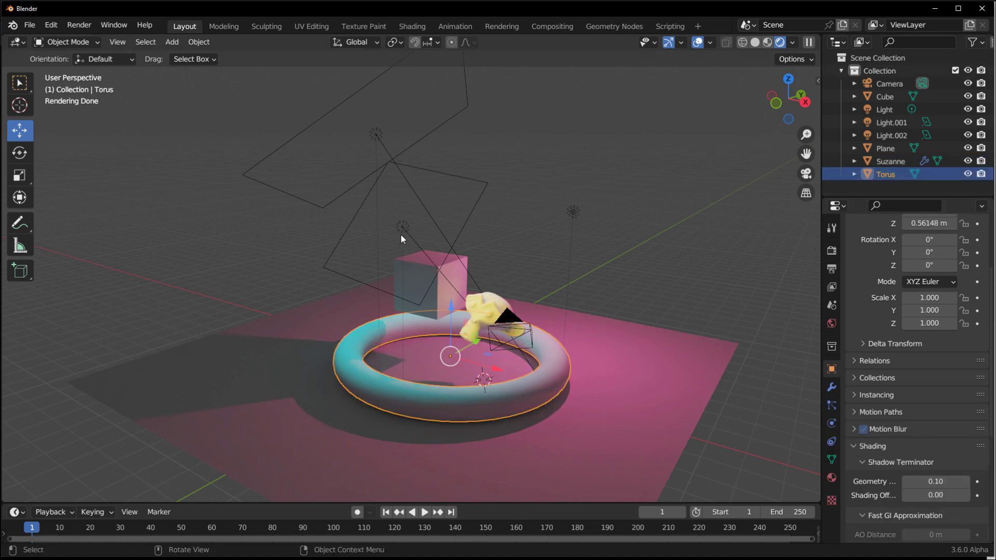
{"action": "left_click", "coordinate": [891, 122]}
{"action": "left_click_drag", "start_coordinate": [892, 173], "coordinate": [889, 498]}
{"action": "mouse_move", "coordinate": [539, 403]}
{"action": "middle_mouse_down"}
{"action": "mouse_move", "coordinate": [493, 379]}
{"action": "mouse_move", "coordinate": [531, 400]}
{"action": "middle_mouse_up"}
{"action": "left_click", "coordinate": [664, 319]}
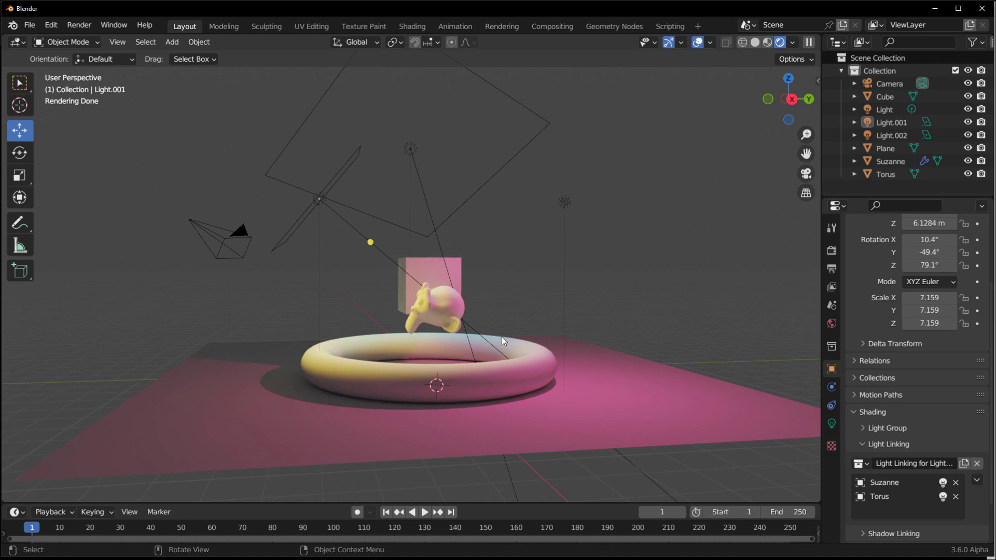
Select the point light named Light and create a new light linking collection for it.
{"action": "middle_click_drag", "start_coordinate": [502, 337], "coordinate": [403, 282]}
{"action": "scroll", "coordinate": [408, 298], "scroll_direction": "up", "scroll_amount": 2}
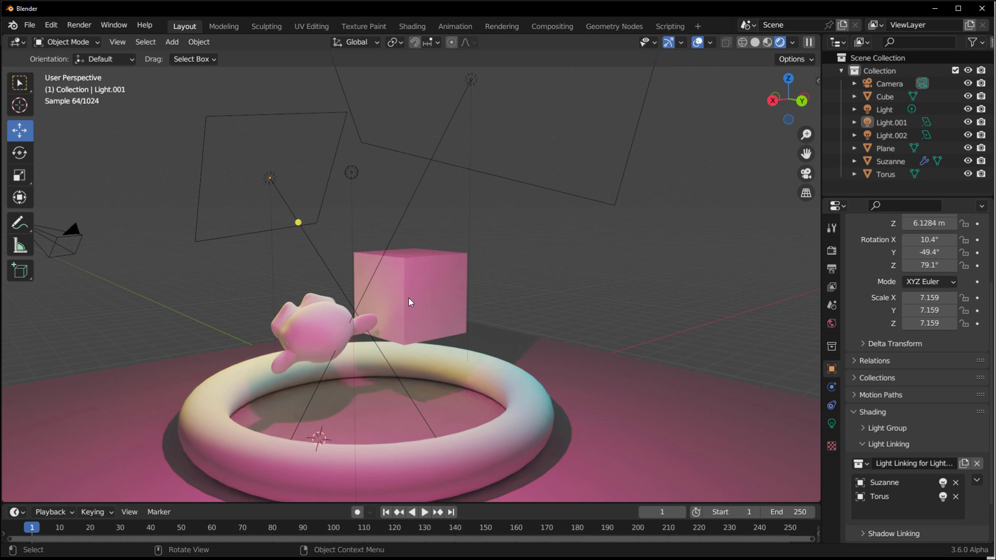
{"action": "middle_click_drag", "start_coordinate": [453, 365], "coordinate": [590, 363]}
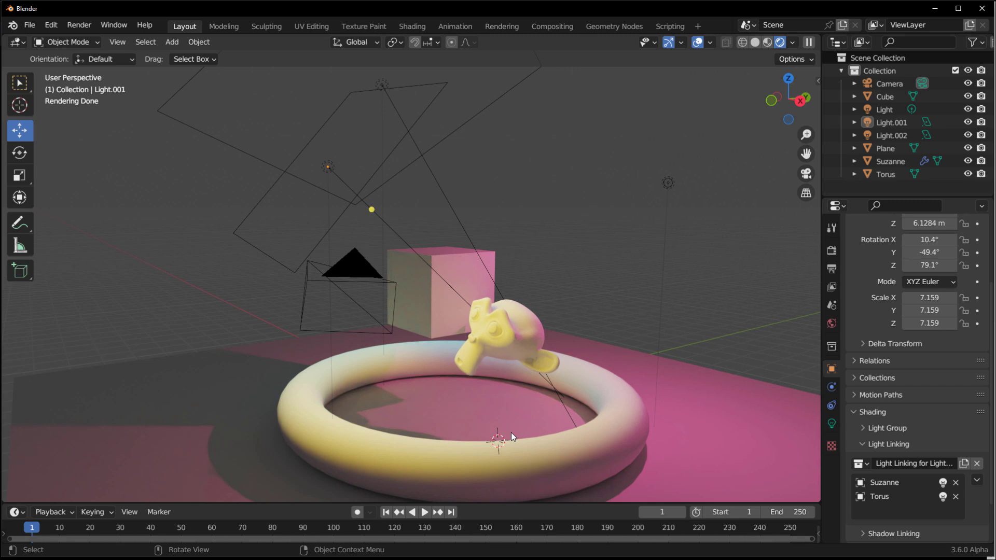
{"action": "scroll", "coordinate": [445, 395], "scroll_direction": "down", "scroll_amount": 2}
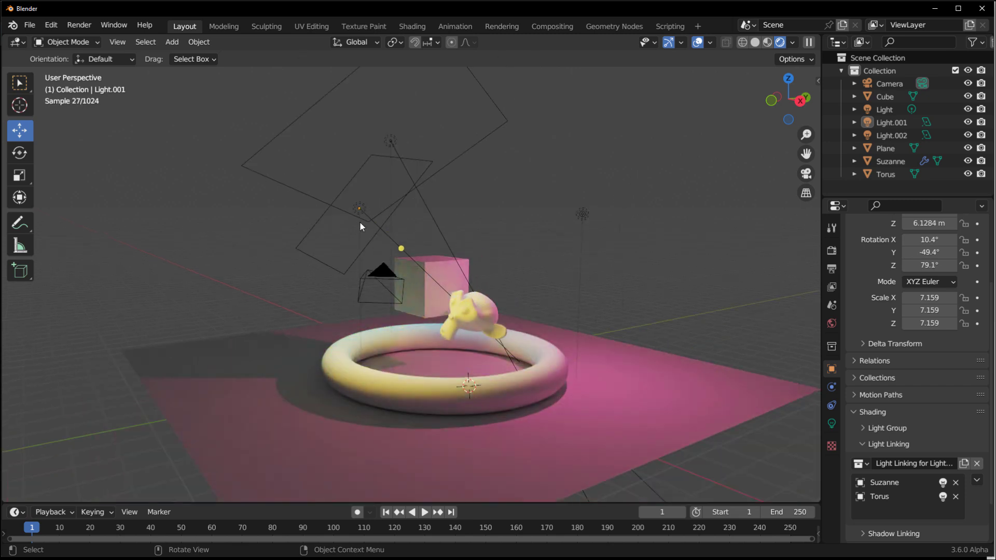
{"action": "scroll", "coordinate": [515, 362], "scroll_direction": "up", "scroll_amount": 3}
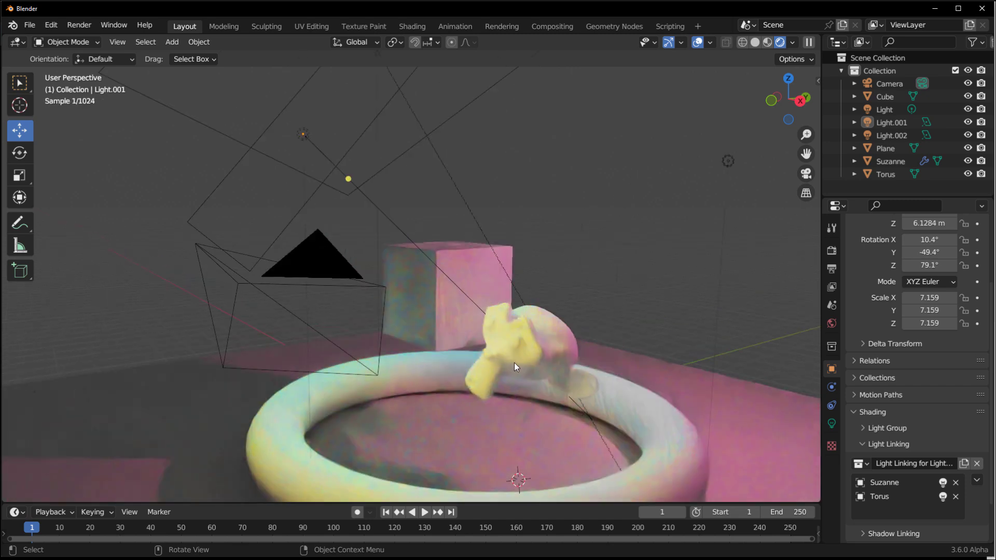
{"action": "scroll", "coordinate": [503, 403], "scroll_direction": "down", "scroll_amount": 3}
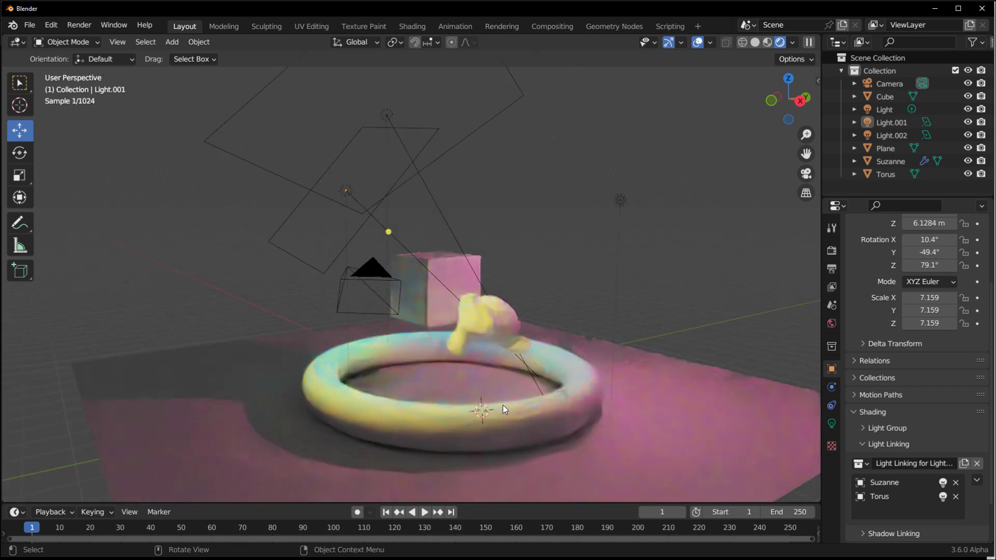
{"action": "left_click", "coordinate": [621, 200]}
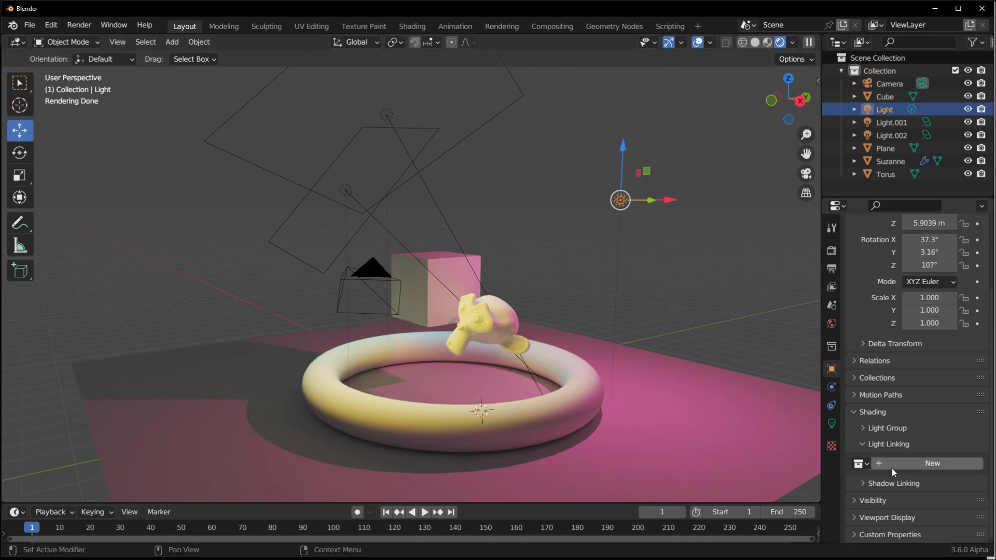
{"action": "left_click", "coordinate": [916, 462]}
{"action": "scroll", "coordinate": [915, 456], "scroll_direction": "down", "scroll_amount": 2}
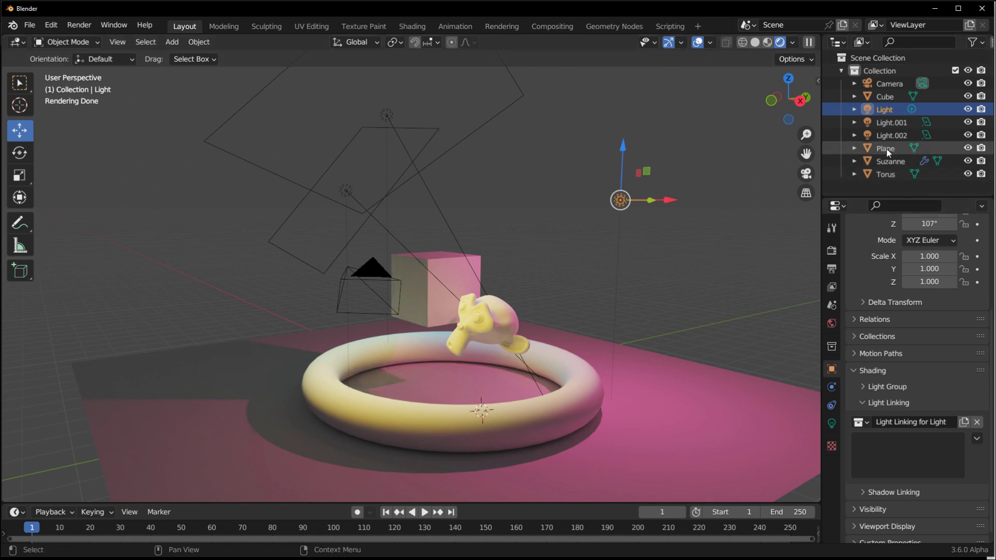
Add the plane and the cube to the point light's light linking collection and clear the selection.
{"action": "left_click_drag", "start_coordinate": [886, 149], "coordinate": [886, 458]}
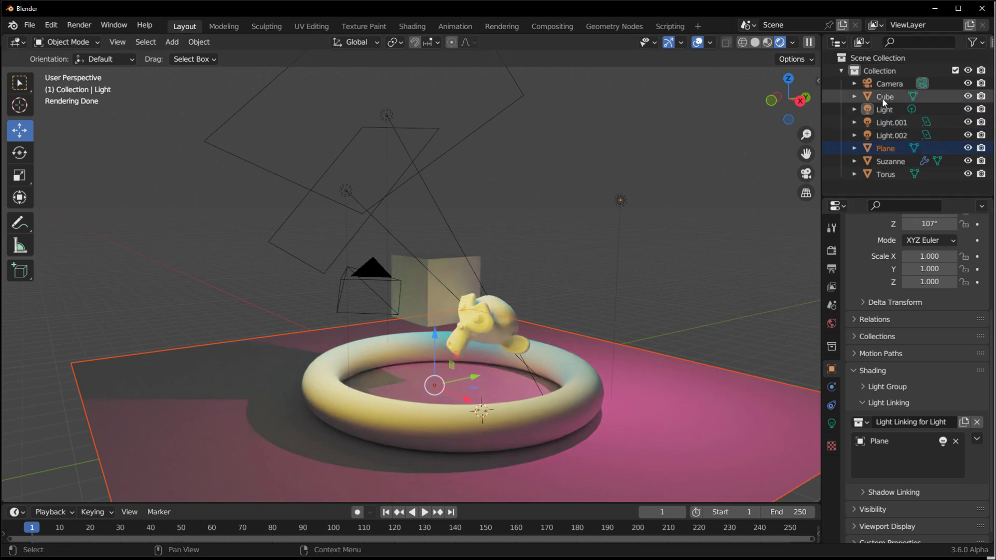
{"action": "left_click_drag", "start_coordinate": [885, 102], "coordinate": [904, 463]}
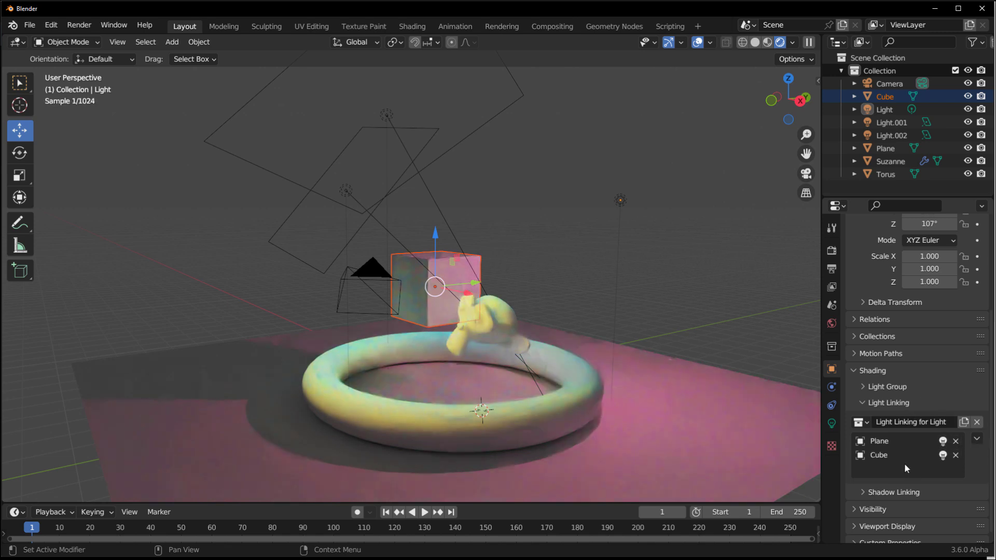
{"action": "left_click", "coordinate": [708, 276]}
Reselect the point light and display its light data settings to check its colour and power.
{"action": "middle_click_drag", "start_coordinate": [671, 322], "coordinate": [413, 383]}
{"action": "left_click", "coordinate": [491, 158]}
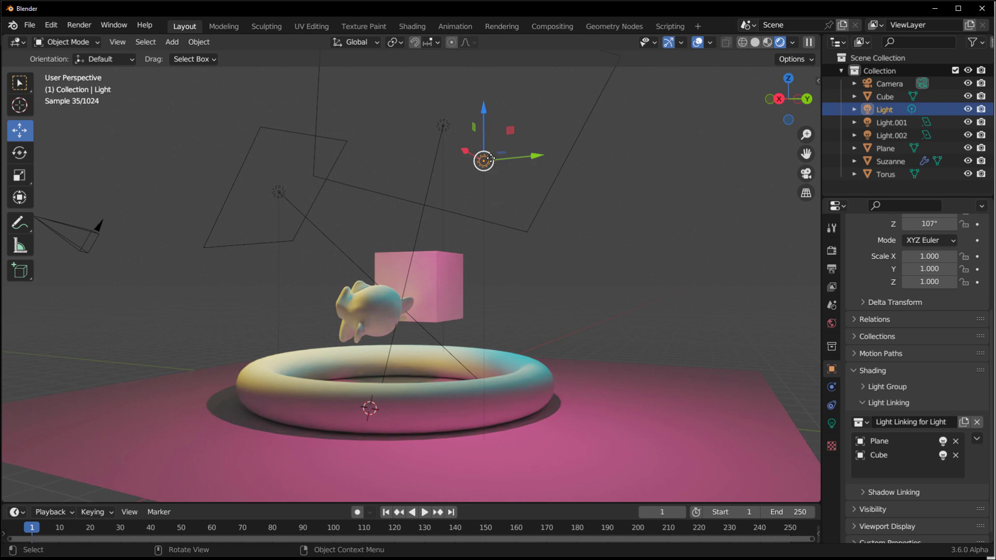
{"action": "left_click", "coordinate": [832, 424]}
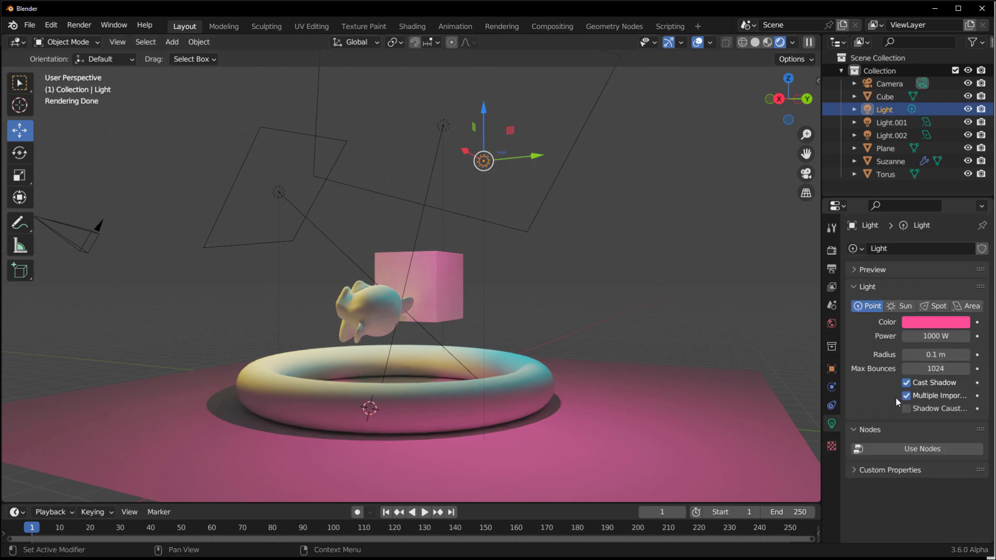
Select the torus, Suzanne and the cube together and move them up about 1.54 m along the global Z axis.
{"action": "middle_click_drag", "start_coordinate": [565, 352], "coordinate": [426, 449]}
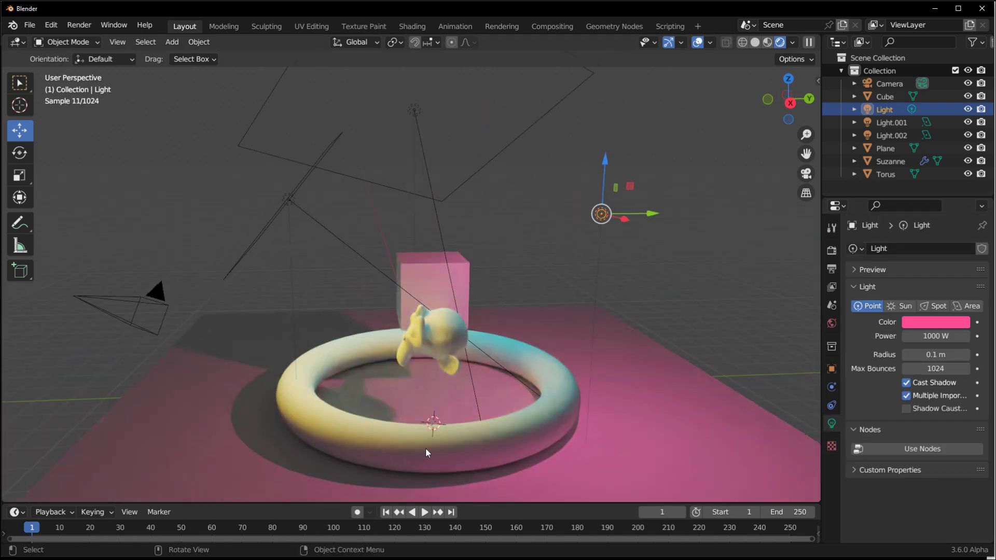
{"action": "left_click", "coordinate": [426, 449]}
{"action": "left_click", "coordinate": [444, 338], "text": "shift"}
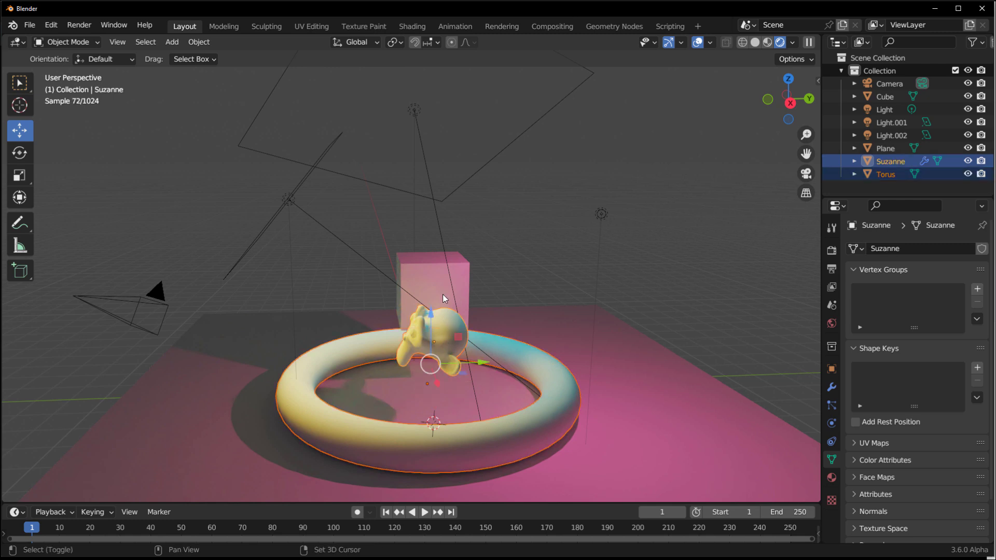
{"action": "left_click", "coordinate": [443, 294], "text": "shift"}
{"action": "left_click_drag", "start_coordinate": [444, 297], "coordinate": [447, 250]}
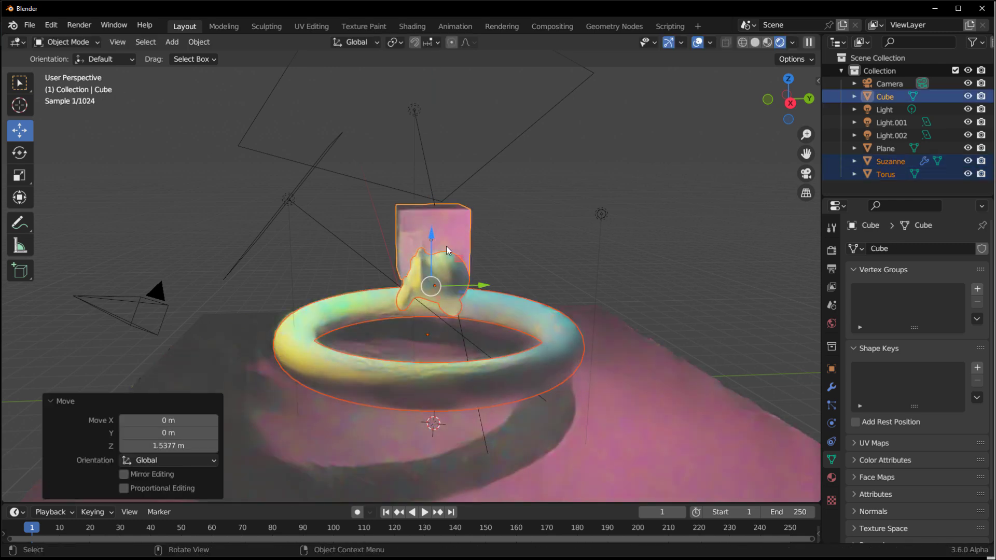
Clear the selection, select the area light Light.002 and display its light linking collection.
{"action": "left_click", "coordinate": [546, 179]}
{"action": "middle_click_drag", "start_coordinate": [601, 357], "coordinate": [456, 114]}
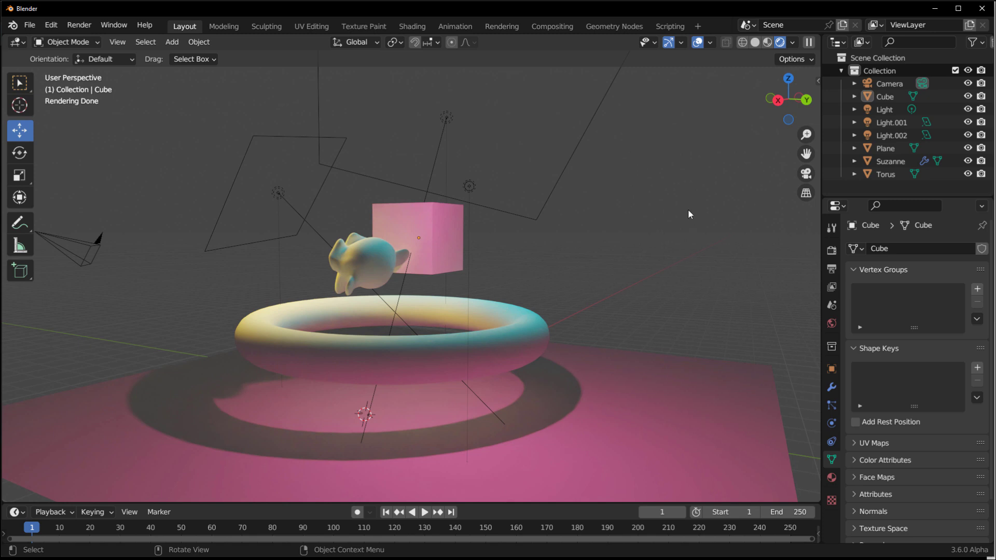
{"action": "left_click", "coordinate": [449, 119]}
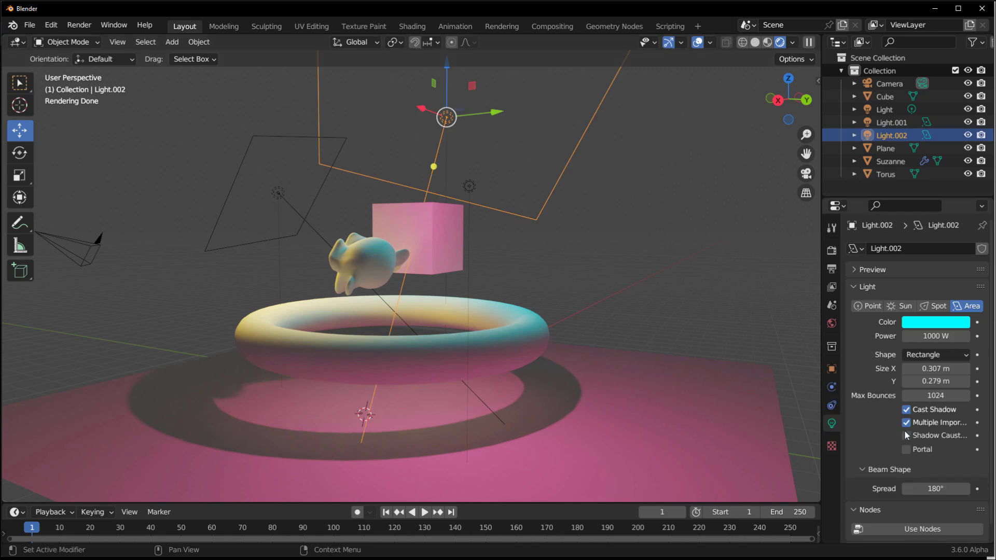
{"action": "left_click", "coordinate": [831, 369]}
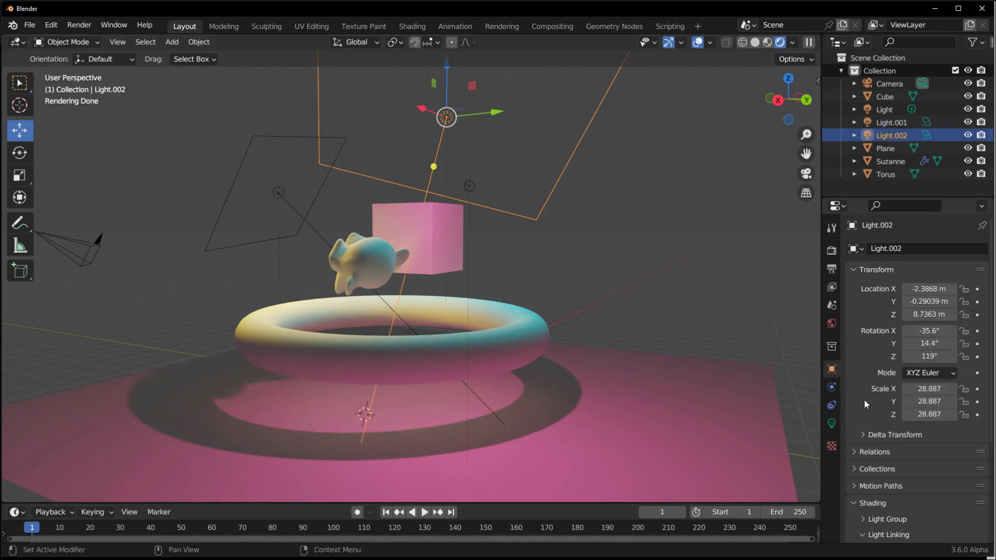
{"action": "scroll", "coordinate": [861, 400], "scroll_direction": "down", "scroll_amount": 5}
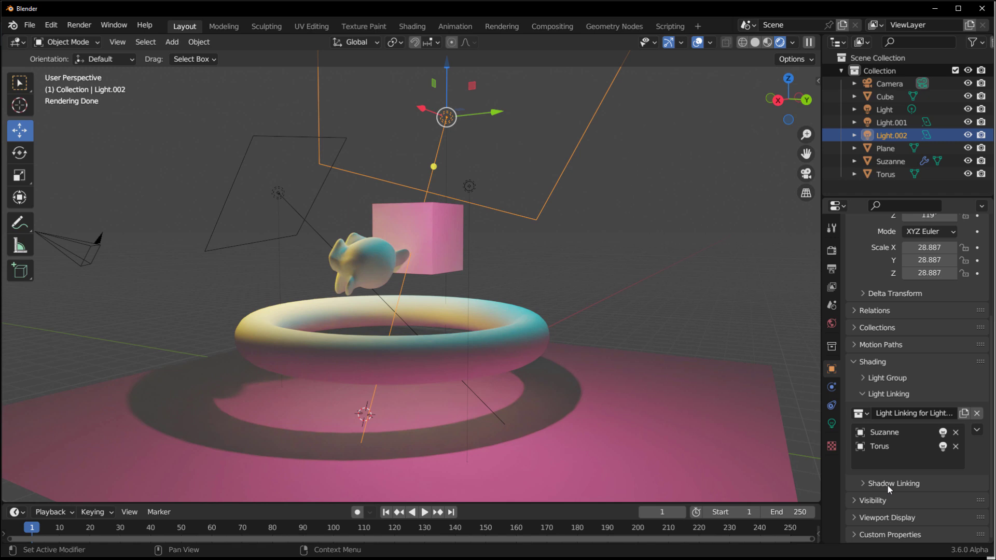
{"action": "middle_click_drag", "start_coordinate": [442, 313], "coordinate": [466, 276]}
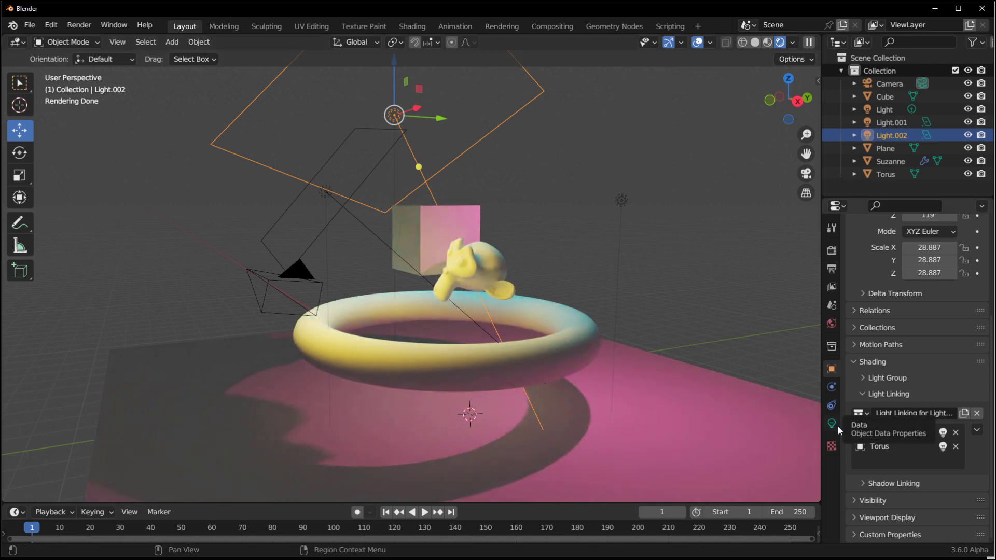
Exclude Suzanne from Light.002's light linking, compare the lighting, and include Suzanne again.
{"action": "left_click", "coordinate": [943, 433]}
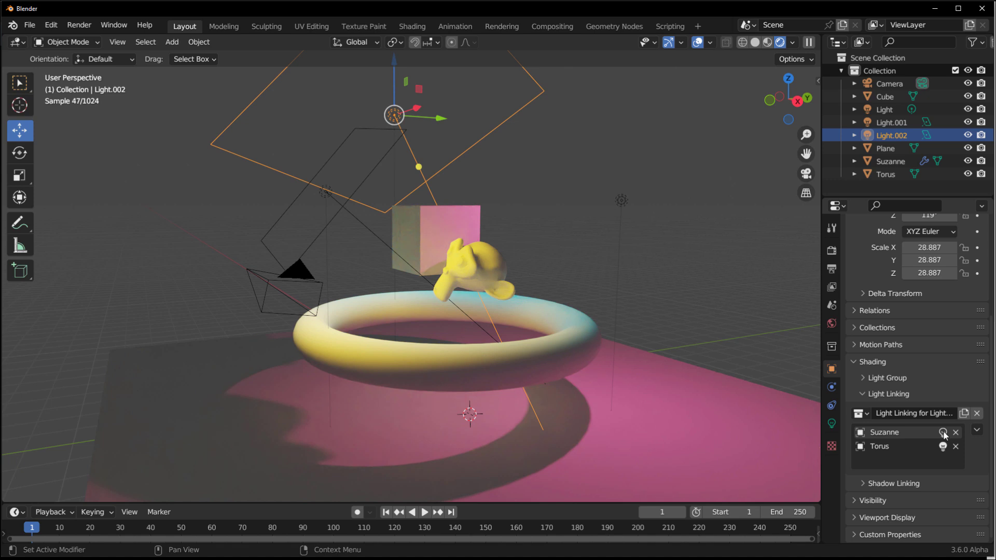
{"action": "middle_click_drag", "start_coordinate": [359, 271], "coordinate": [472, 253]}
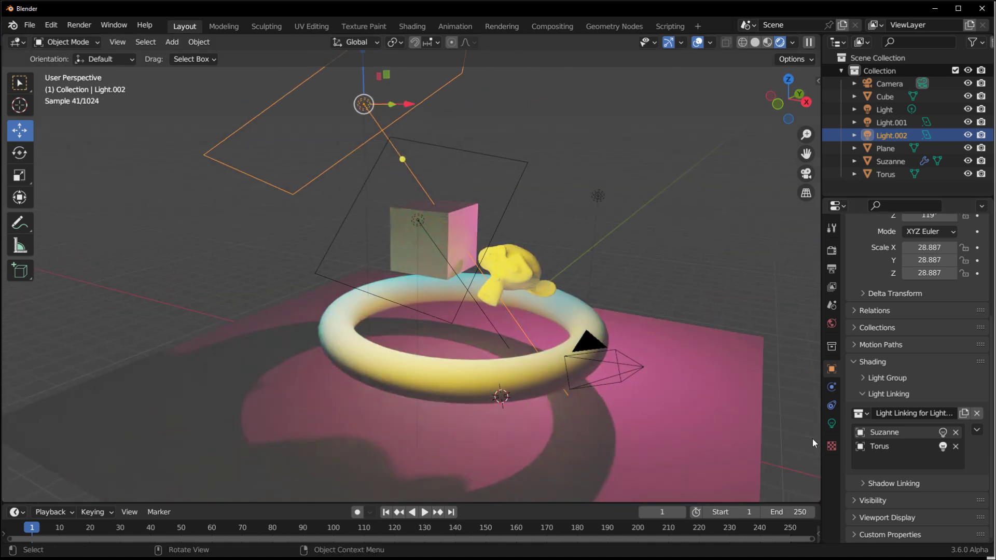
{"action": "left_click", "coordinate": [943, 432]}
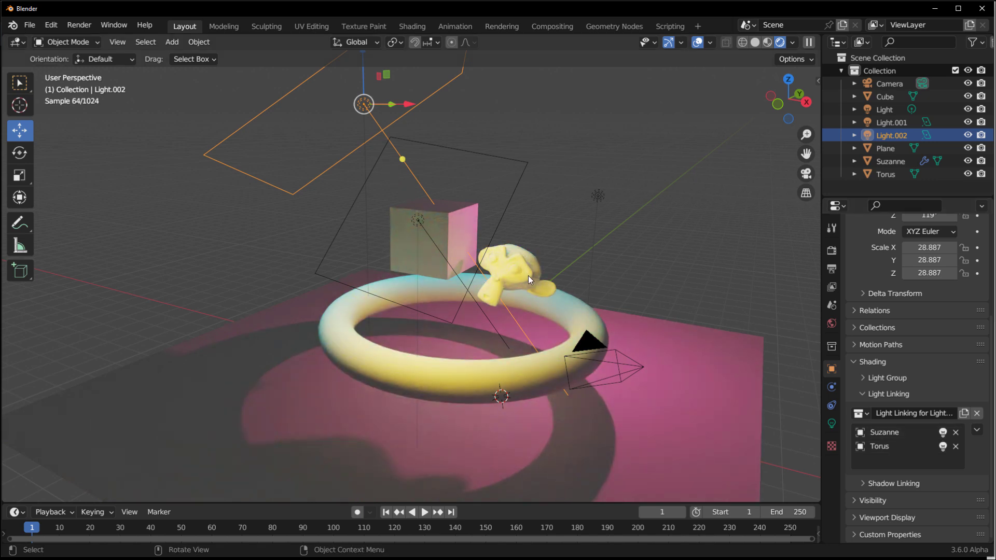
Toggle Suzanne off and on in the light linking of Light.001, and remove the torus from that collection.
{"action": "left_click", "coordinate": [461, 149]}
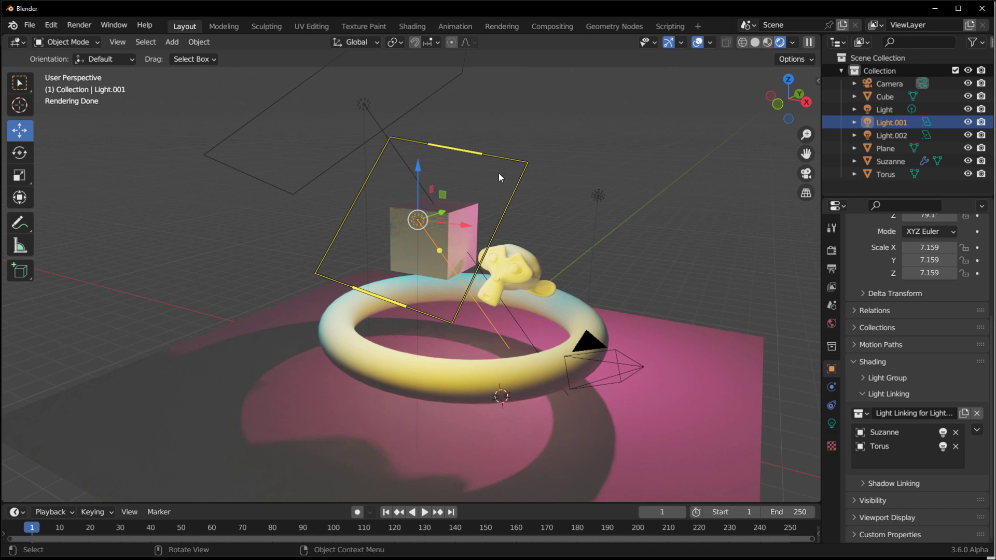
{"action": "left_click", "coordinate": [943, 433]}
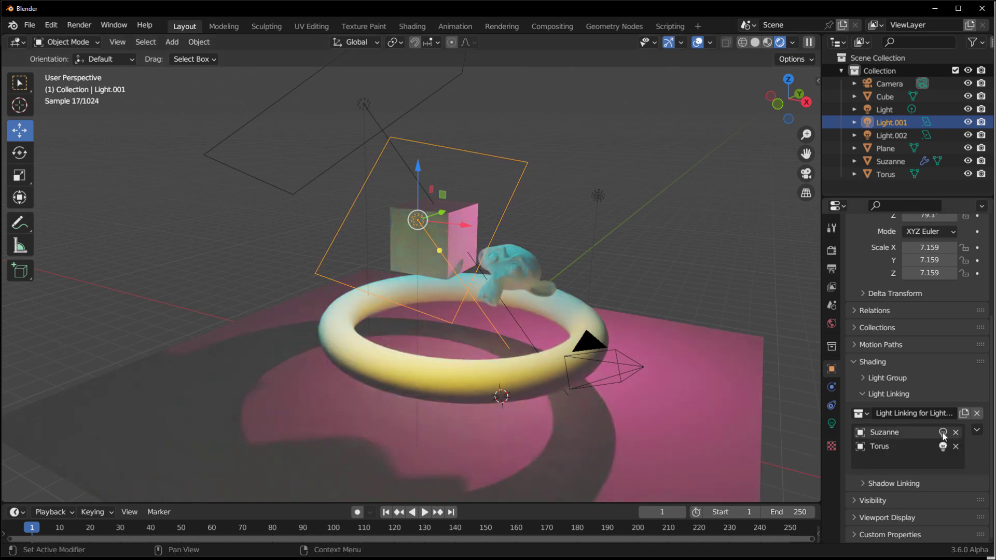
{"action": "left_click", "coordinate": [943, 432]}
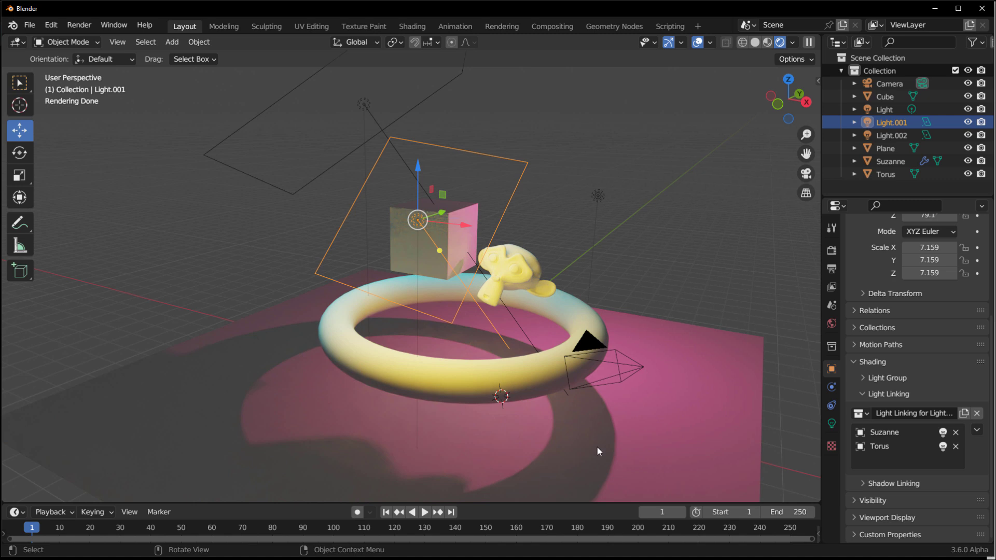
{"action": "left_click", "coordinate": [955, 447]}
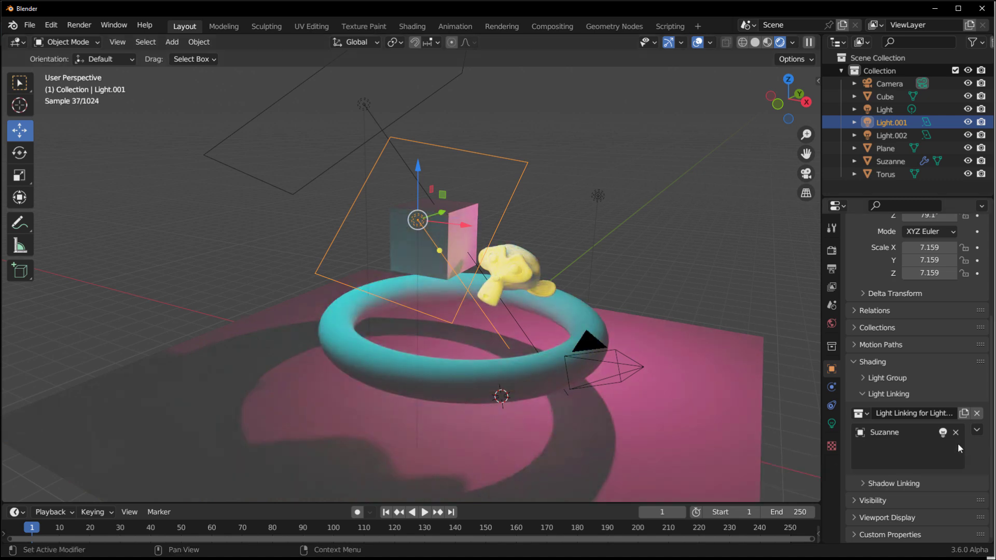
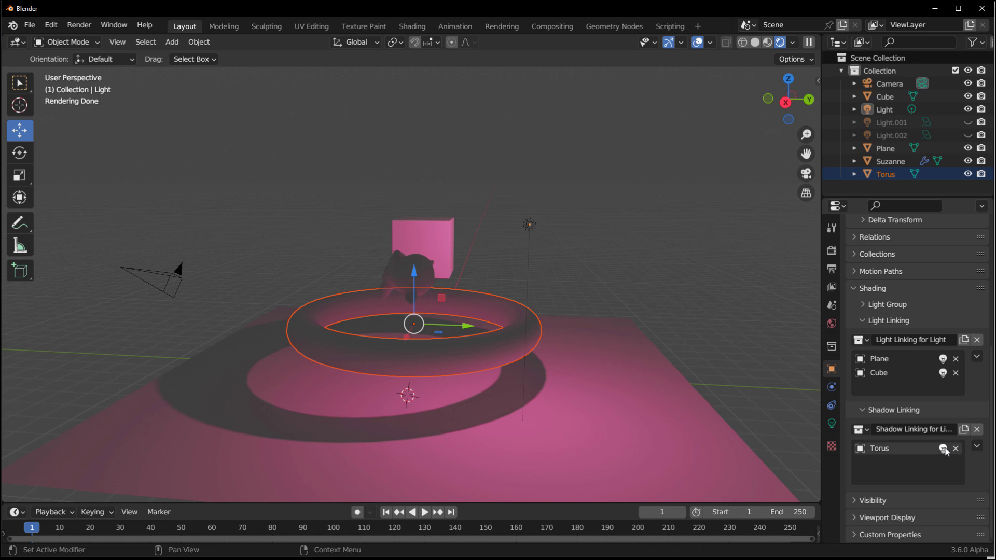
Add the torus to the point light's light linking collection and exclude it from the light's shadow linking.
{"action": "middle_click_drag", "start_coordinate": [510, 252], "coordinate": [539, 253]}
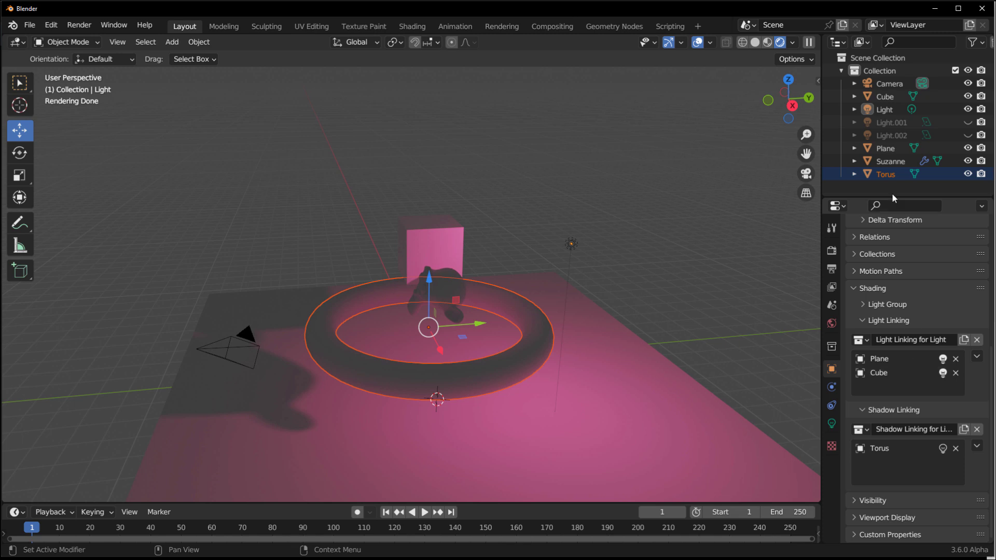
{"action": "left_click_drag", "start_coordinate": [883, 175], "coordinate": [891, 388]}
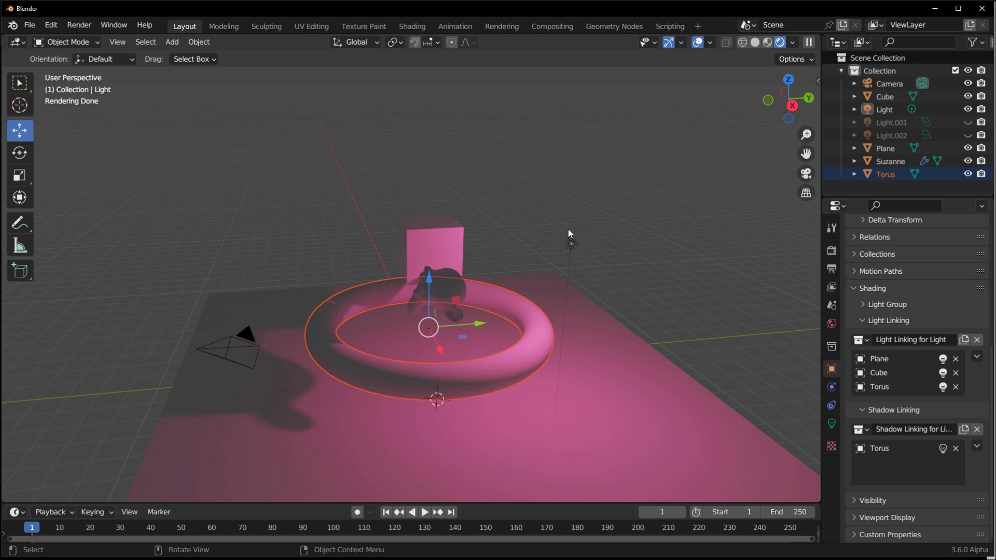
{"action": "left_click", "coordinate": [942, 449]}
{"action": "middle_click_drag", "start_coordinate": [539, 352], "coordinate": [545, 374]}
{"action": "left_click", "coordinate": [942, 448]}
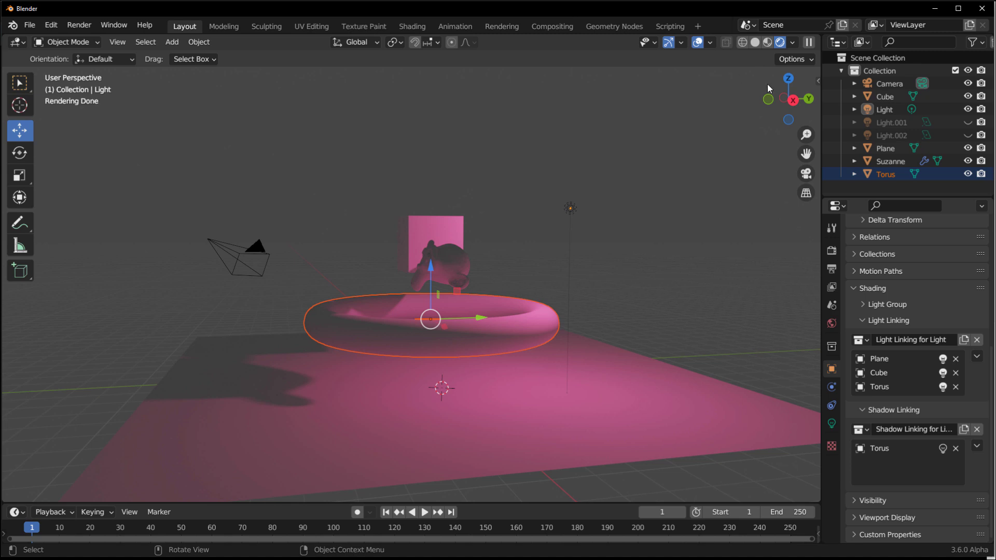
Add Suzanne to the point light's shadow linking collection and exclude it from casting shadows.
{"action": "left_click_drag", "start_coordinate": [890, 161], "coordinate": [894, 474]}
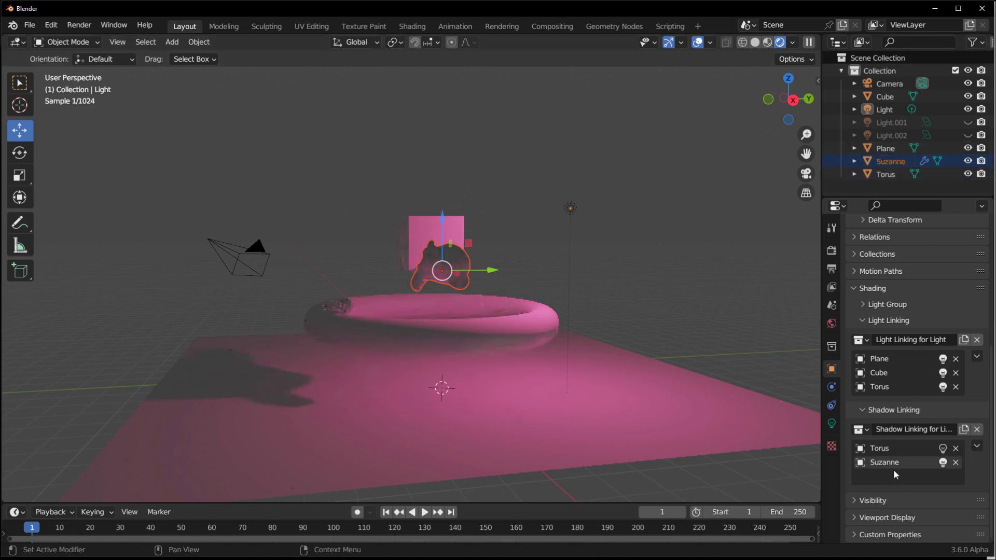
{"action": "left_click", "coordinate": [943, 462]}
{"action": "mouse_move", "coordinate": [395, 310]}
{"action": "middle_mouse_down"}
{"action": "mouse_move", "coordinate": [412, 320]}
{"action": "mouse_move", "coordinate": [413, 306]}
{"action": "middle_mouse_up"}
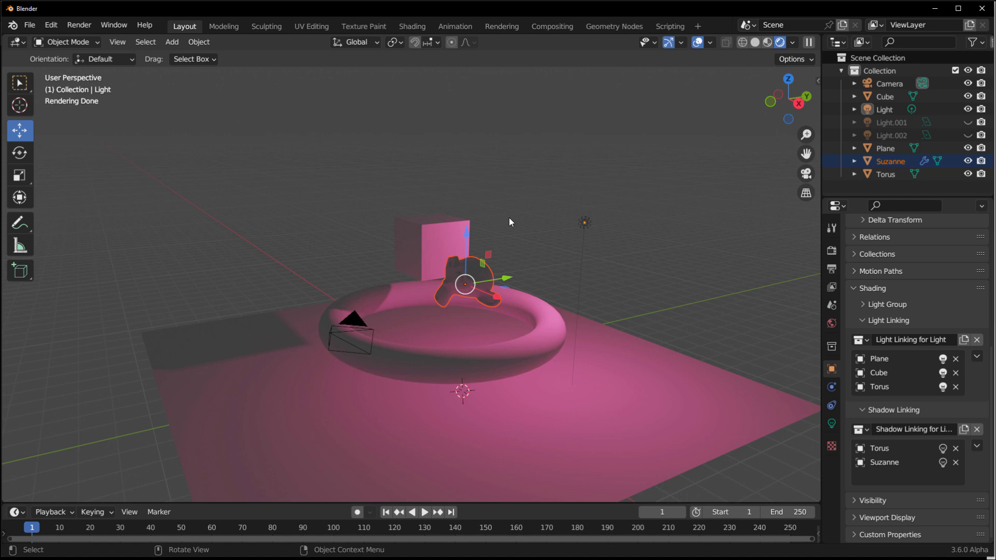
Open the recent file grinder.blend without saving the changes to the current scene.
{"action": "left_click", "coordinate": [29, 25]}
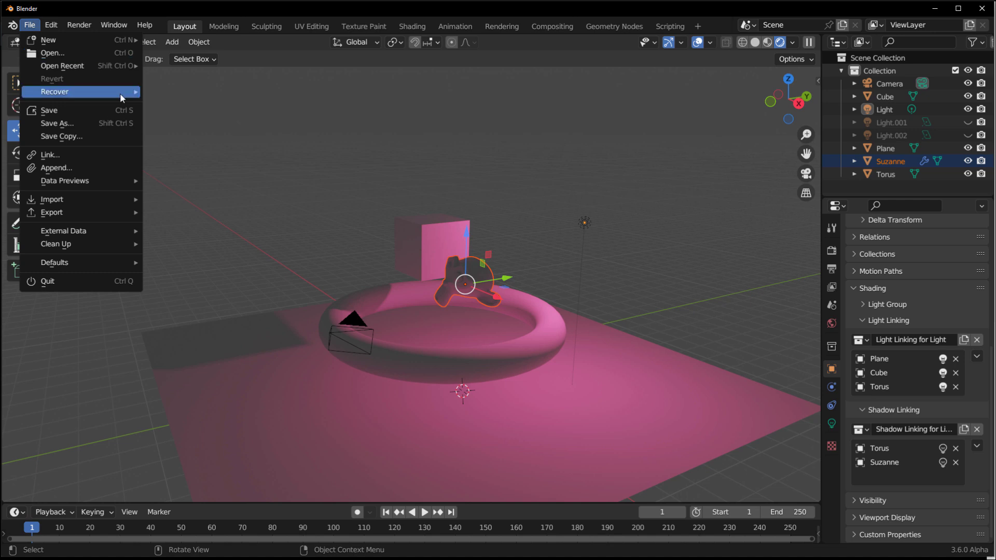
{"action": "mouse_move", "coordinate": [131, 72]}
{"action": "left_click", "coordinate": [236, 64]}
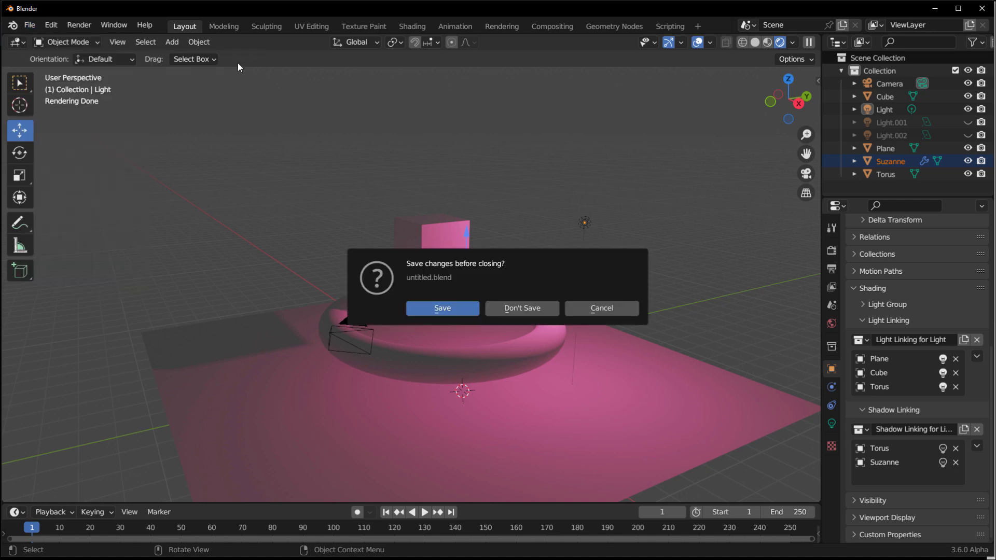
{"action": "left_click", "coordinate": [539, 312]}
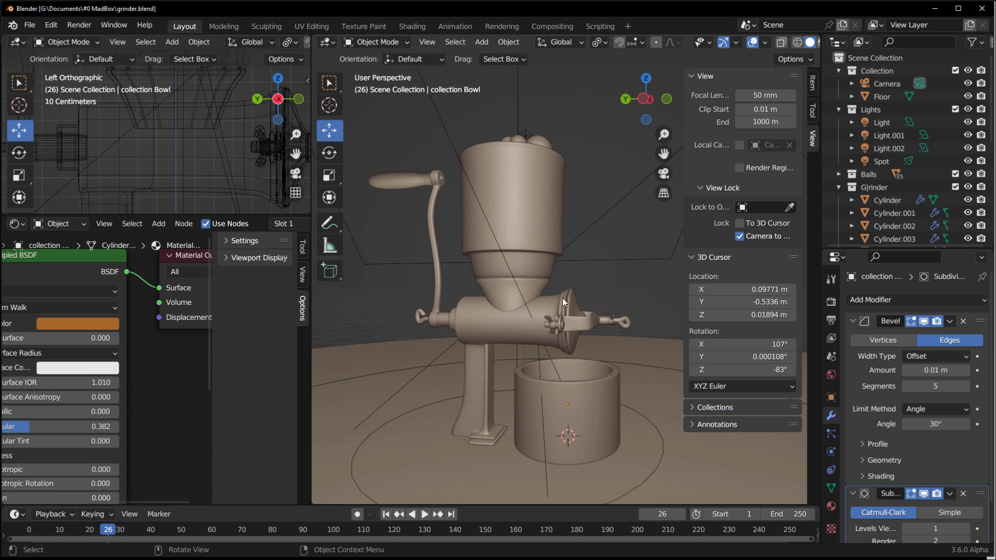
Inspect the grinder model from several sides and switch the main 3D viewport to rendered shading.
{"action": "middle_click_drag", "start_coordinate": [632, 341], "coordinate": [526, 313]}
{"action": "scroll", "coordinate": [587, 234], "scroll_direction": "up", "scroll_amount": 5}
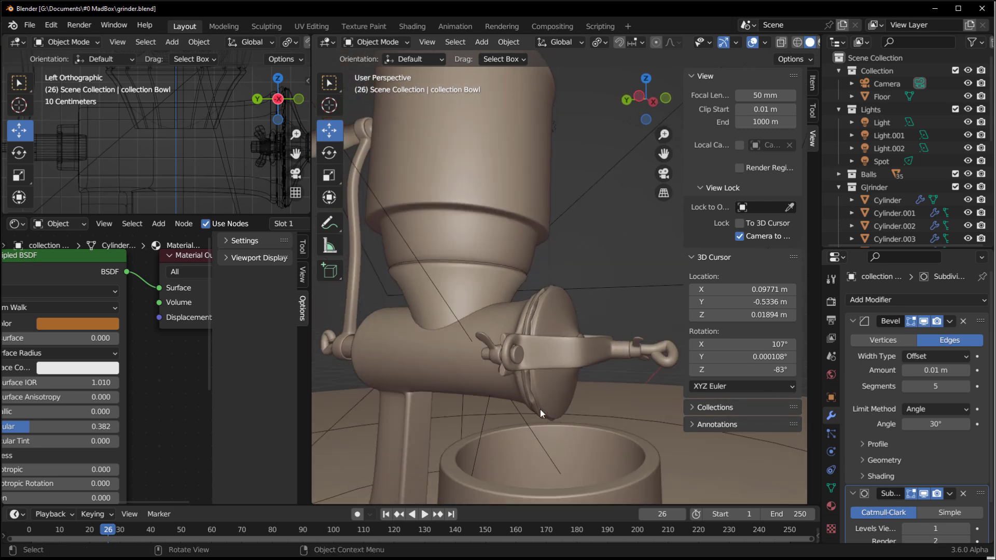
{"action": "scroll", "coordinate": [532, 194], "scroll_direction": "down", "scroll_amount": 5}
{"action": "middle_click_drag", "start_coordinate": [530, 451], "coordinate": [643, 374]}
{"action": "scroll", "coordinate": [755, 43], "scroll_direction": "down", "scroll_amount": 2}
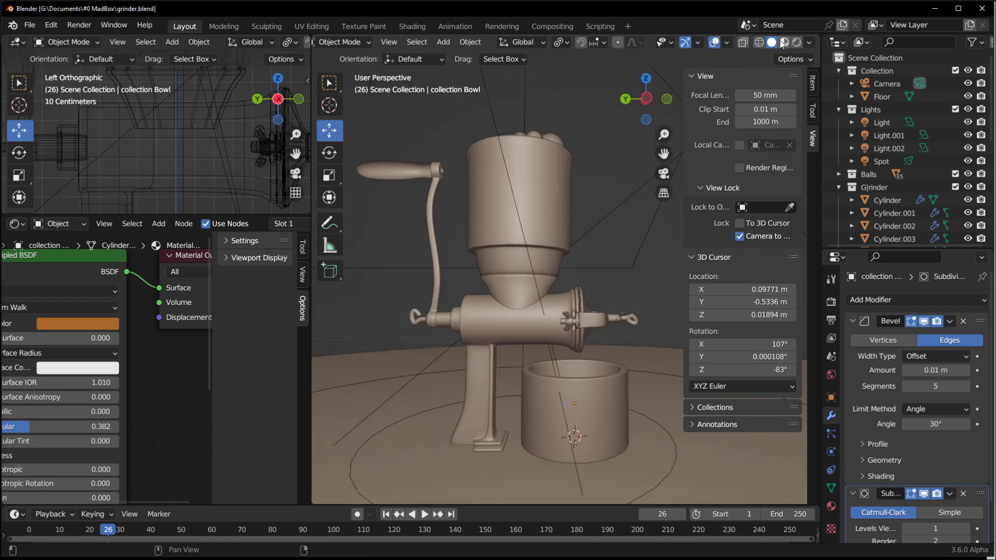
{"action": "left_click", "coordinate": [796, 42]}
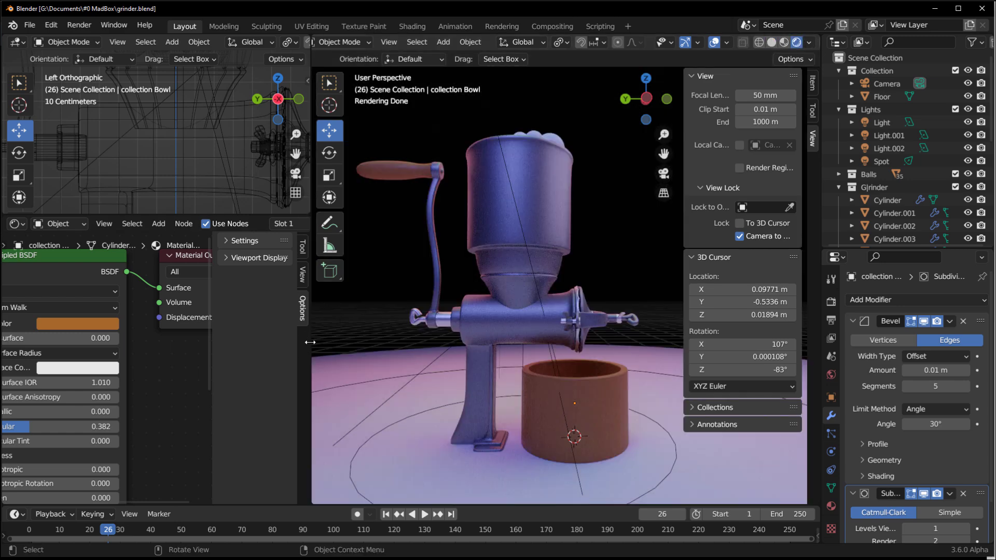
Widen the main 3D viewport and frame the grinder together with its floor and camera.
{"action": "left_click_drag", "start_coordinate": [310, 342], "coordinate": [71, 343]}
{"action": "scroll", "coordinate": [415, 322], "scroll_direction": "up", "scroll_amount": 4}
{"action": "scroll", "coordinate": [415, 322], "scroll_direction": "down", "scroll_amount": 10}
{"action": "middle_click_drag", "start_coordinate": [415, 321], "coordinate": [430, 306]}
{"action": "scroll", "coordinate": [445, 337], "scroll_direction": "up", "scroll_amount": 3}
{"action": "scroll", "coordinate": [445, 337], "scroll_direction": "down", "scroll_amount": 2}
{"action": "scroll", "coordinate": [429, 291], "scroll_direction": "up", "scroll_amount": 3}
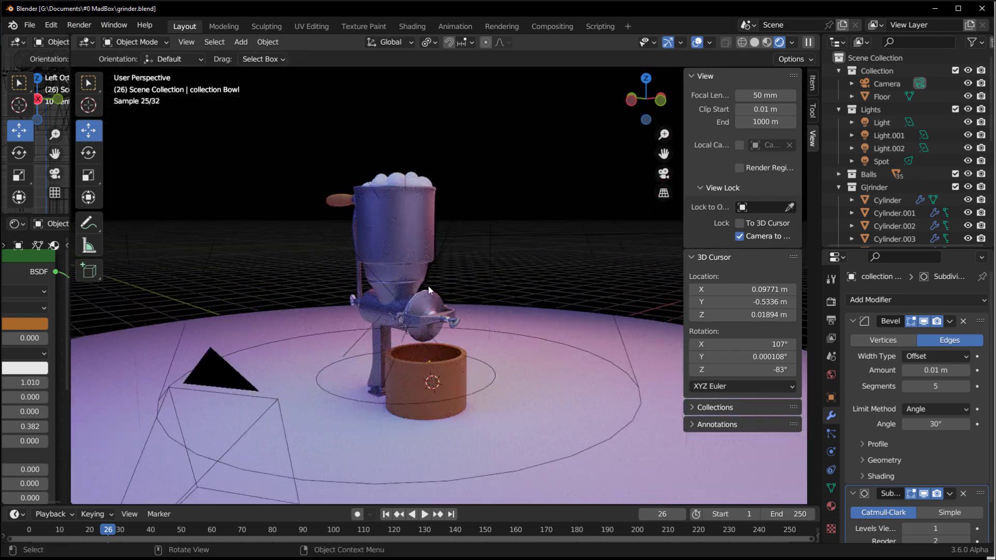
{"action": "scroll", "coordinate": [429, 291], "scroll_direction": "down", "scroll_amount": 2}
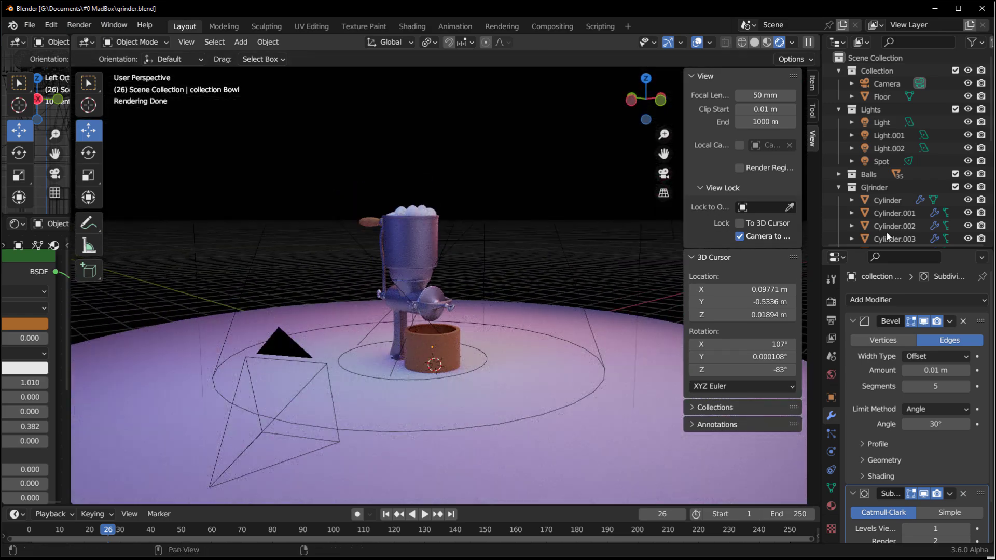
Collapse the scene's collections in the outliner and expand only the Lights collection.
{"action": "left_click", "coordinate": [838, 109]}
{"action": "left_click", "coordinate": [840, 71]}
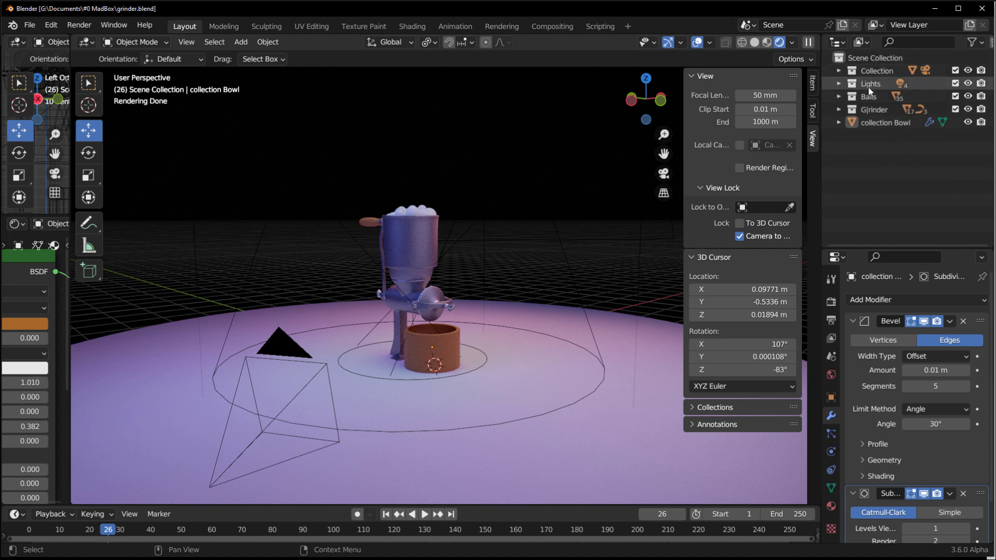
{"action": "left_click", "coordinate": [838, 84]}
Hide Light, Light.001, Light.002 and Spot one after another to compare each light's contribution.
{"action": "left_click", "coordinate": [968, 96]}
{"action": "left_click", "coordinate": [968, 109]}
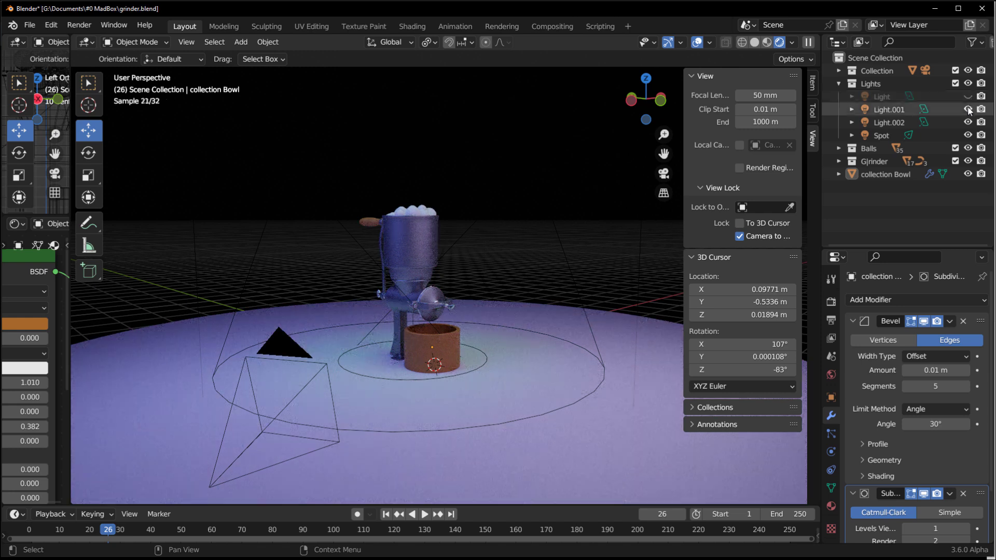
{"action": "left_click", "coordinate": [968, 123]}
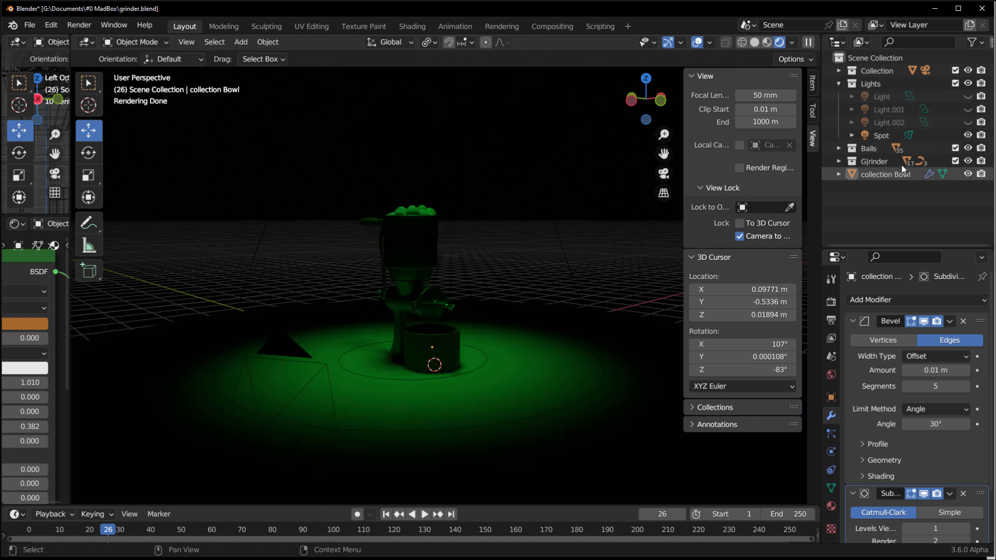
{"action": "left_click", "coordinate": [968, 135]}
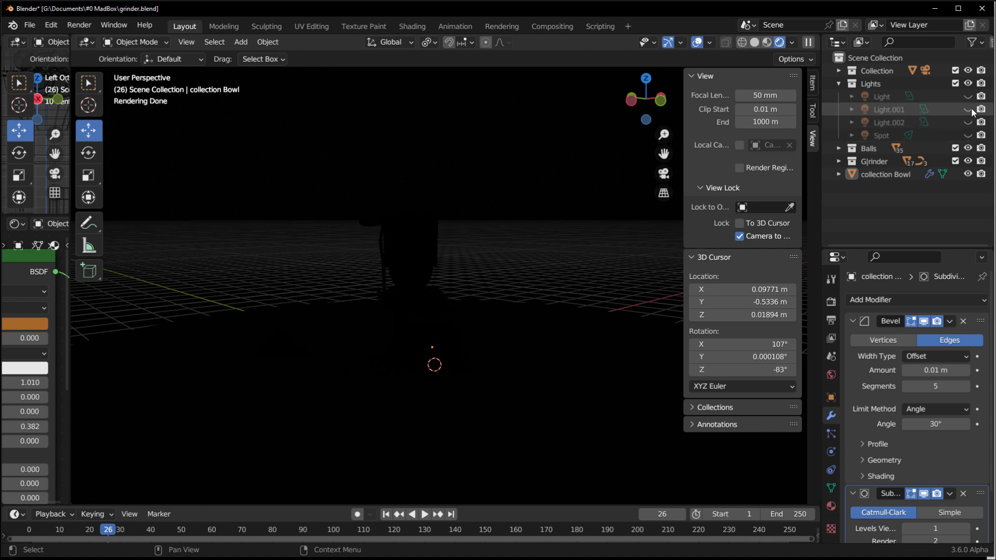
Show Light, Spot, Light.002 and Light.001 in the viewport again.
{"action": "left_click", "coordinate": [968, 97]}
{"action": "left_click", "coordinate": [968, 135]}
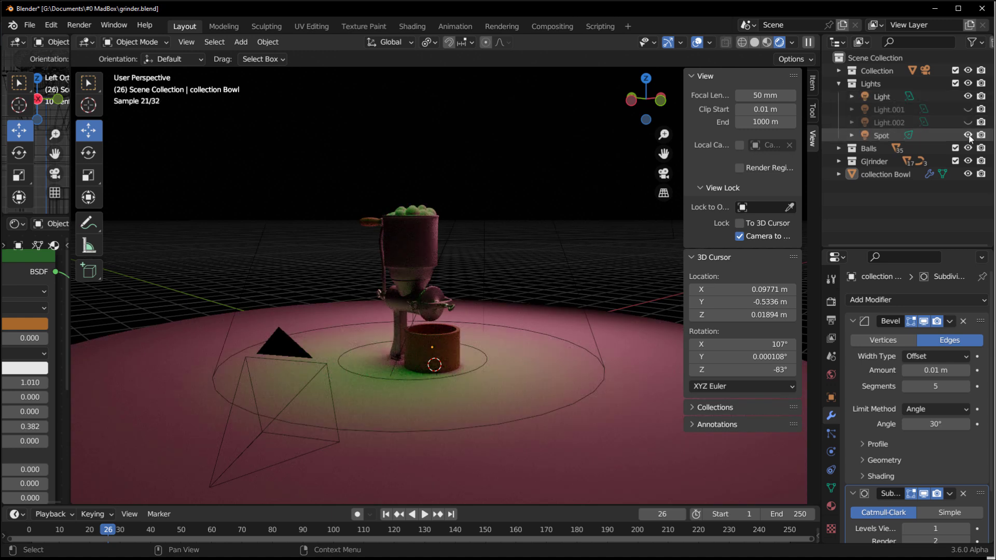
{"action": "left_click_drag", "start_coordinate": [968, 121], "coordinate": [968, 109]}
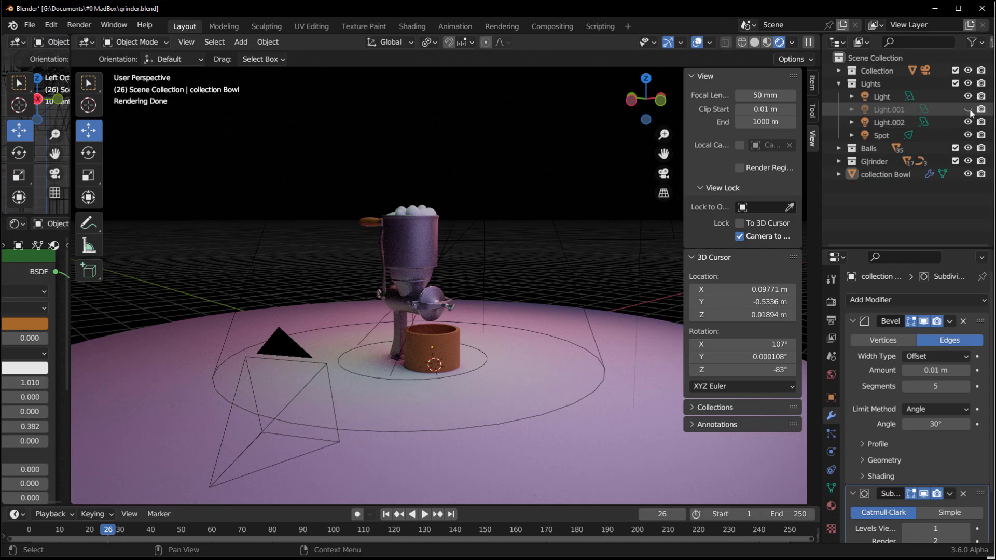
Set the light linking of Light.002 to the G|rinder collection and inspect the effect on the grinder.
{"action": "scroll", "coordinate": [493, 319], "scroll_direction": "down", "scroll_amount": 3}
{"action": "scroll", "coordinate": [442, 348], "scroll_direction": "up", "scroll_amount": 5}
{"action": "middle_click_drag", "start_coordinate": [370, 383], "coordinate": [459, 367]}
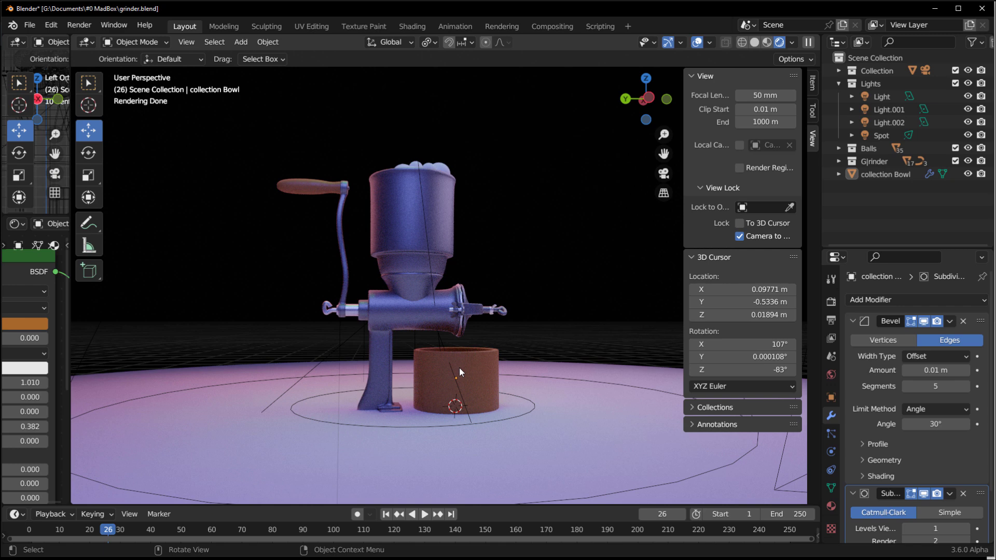
{"action": "middle_click_drag", "start_coordinate": [459, 367], "coordinate": [564, 242]}
{"action": "left_click", "coordinate": [564, 239]}
{"action": "middle_click_drag", "start_coordinate": [534, 320], "coordinate": [521, 291]}
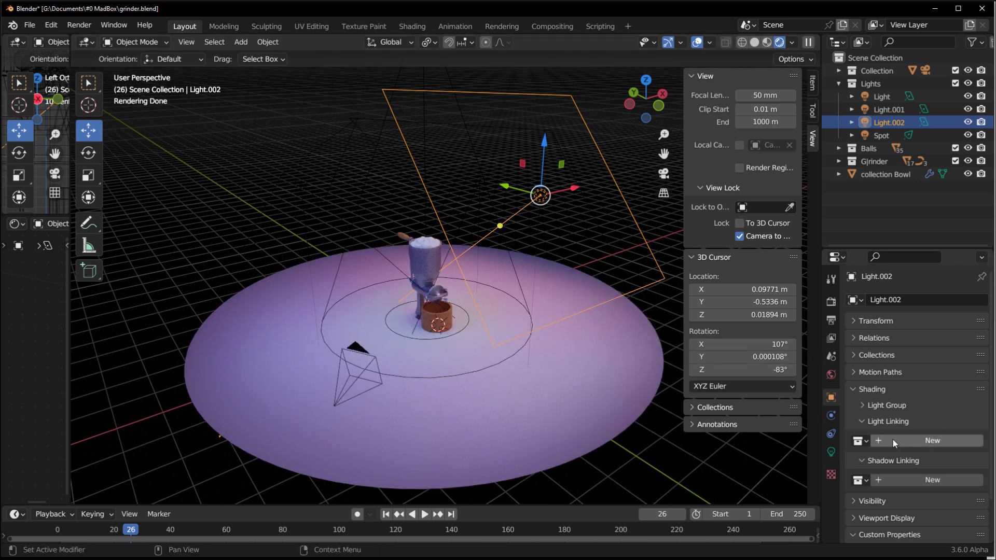
{"action": "left_click", "coordinate": [866, 442]}
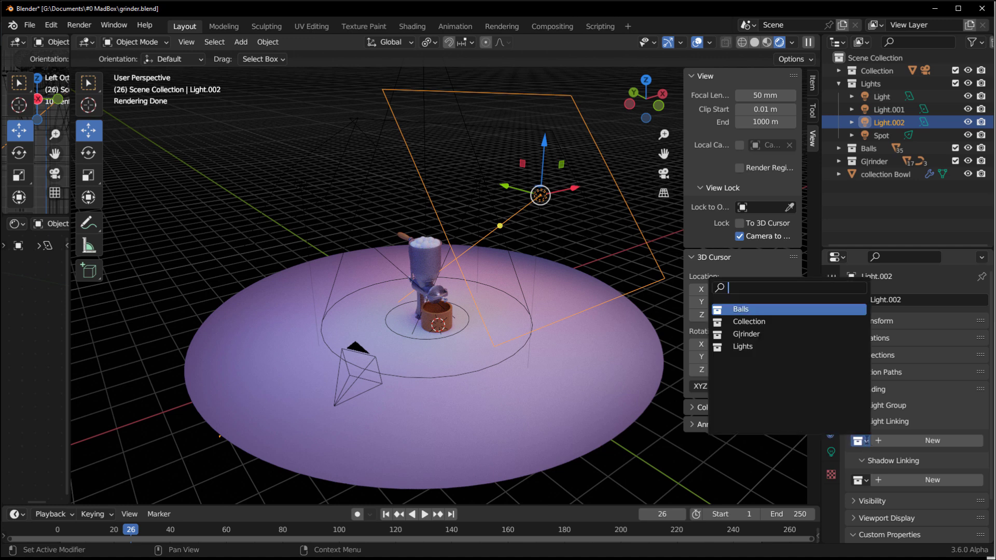
{"action": "left_click", "coordinate": [763, 334]}
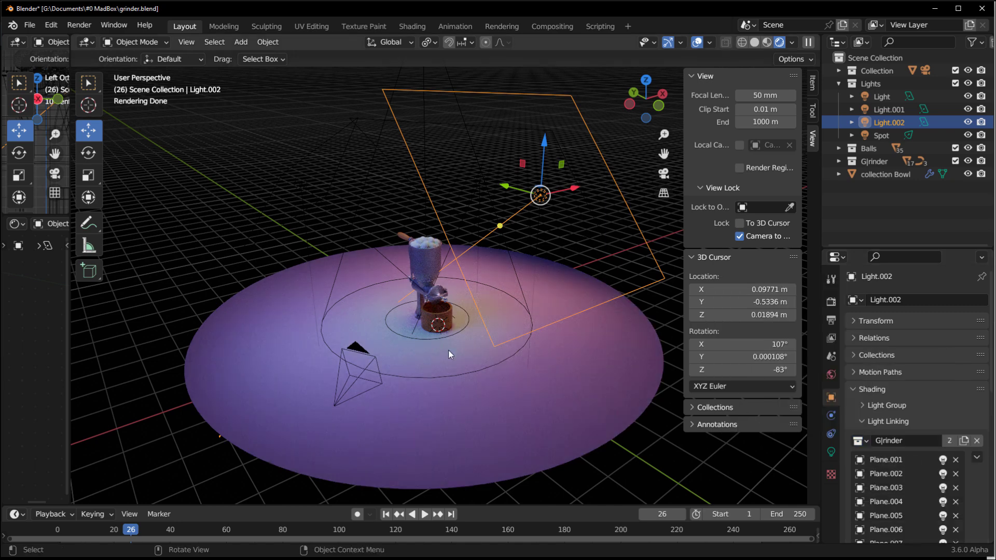
{"action": "scroll", "coordinate": [436, 310], "scroll_direction": "up", "scroll_amount": 5}
{"action": "middle_click_drag", "start_coordinate": [437, 311], "coordinate": [468, 298]}
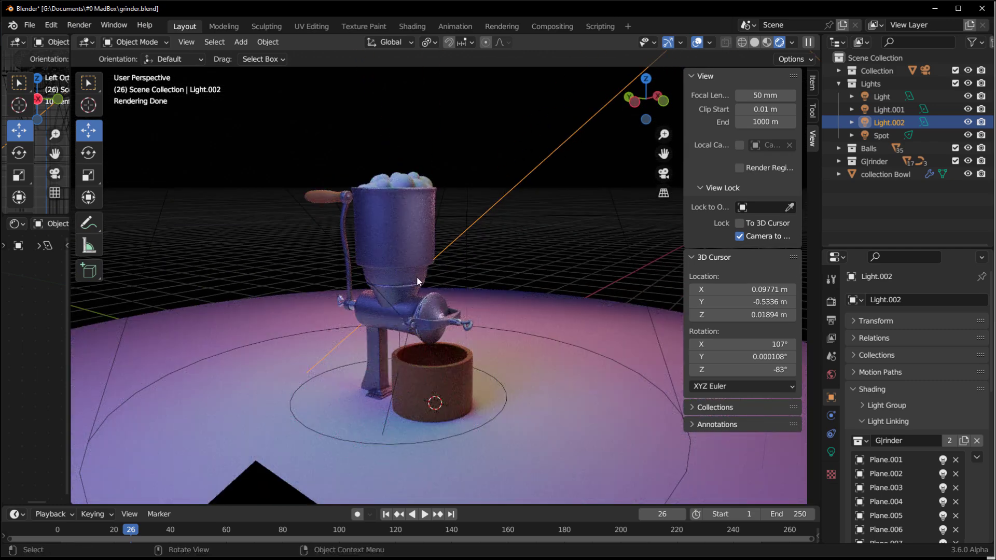
Review the objects linked to Light.002 and remove the G|rinder collection from its light linking.
{"action": "left_click", "coordinate": [866, 440]}
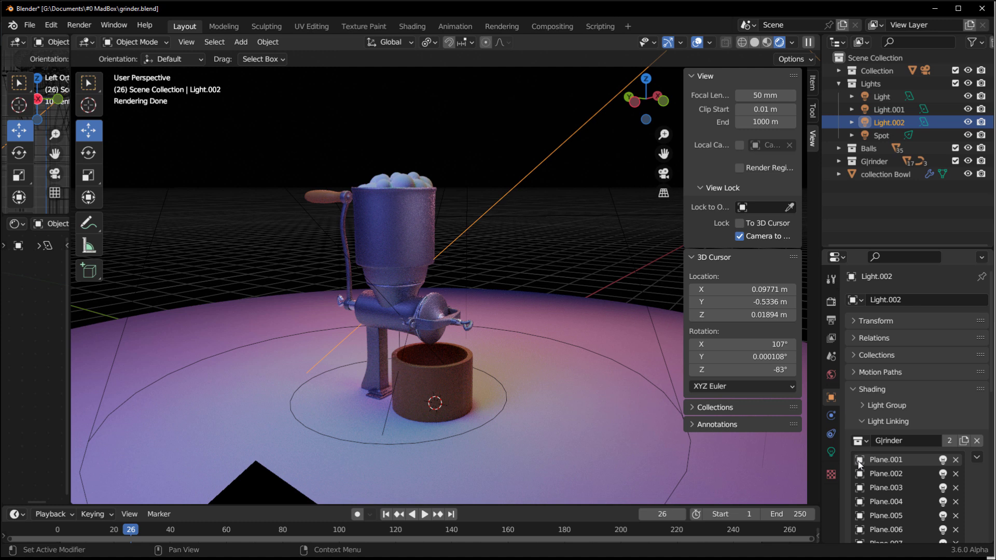
{"action": "scroll", "coordinate": [859, 463], "scroll_direction": "down", "scroll_amount": 8}
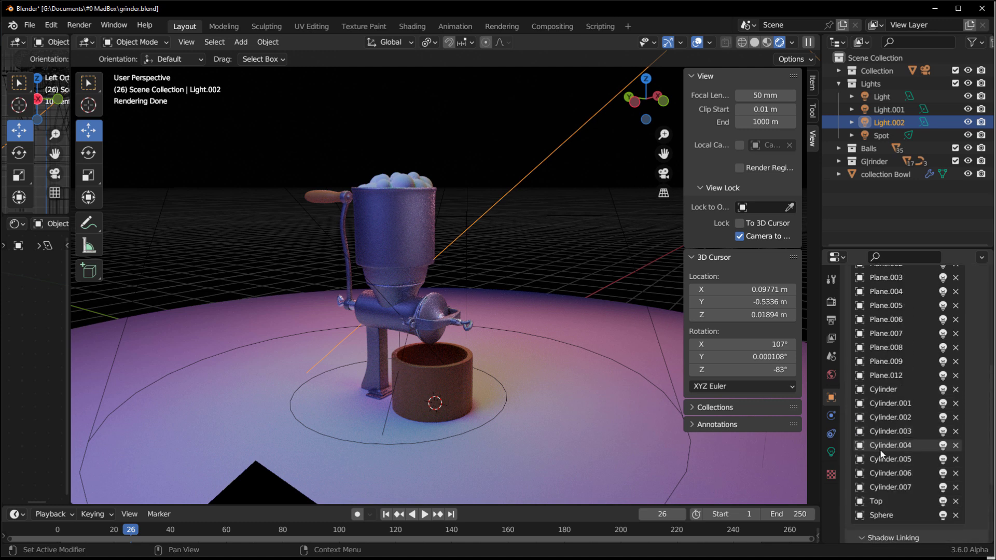
{"action": "scroll", "coordinate": [880, 451], "scroll_direction": "up", "scroll_amount": 8}
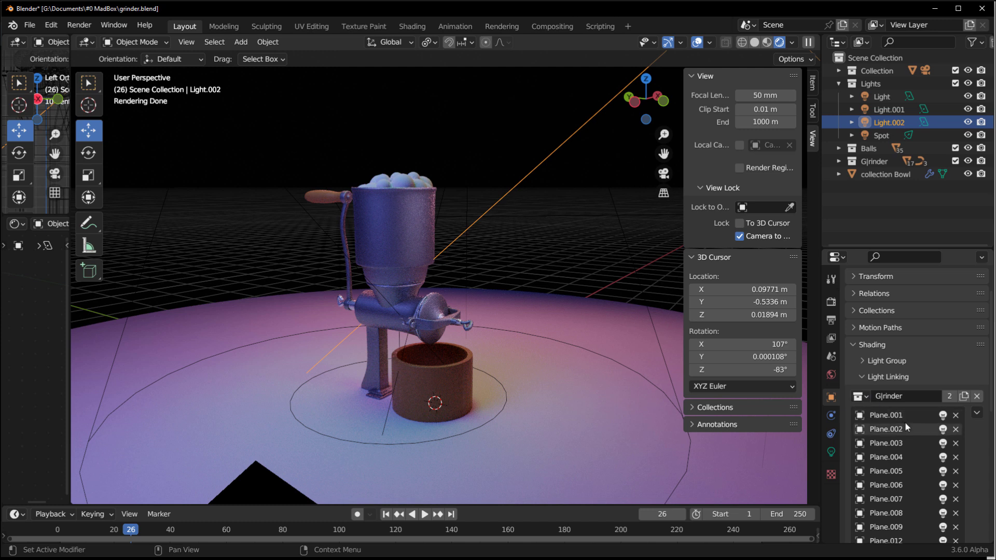
{"action": "left_click", "coordinate": [977, 396]}
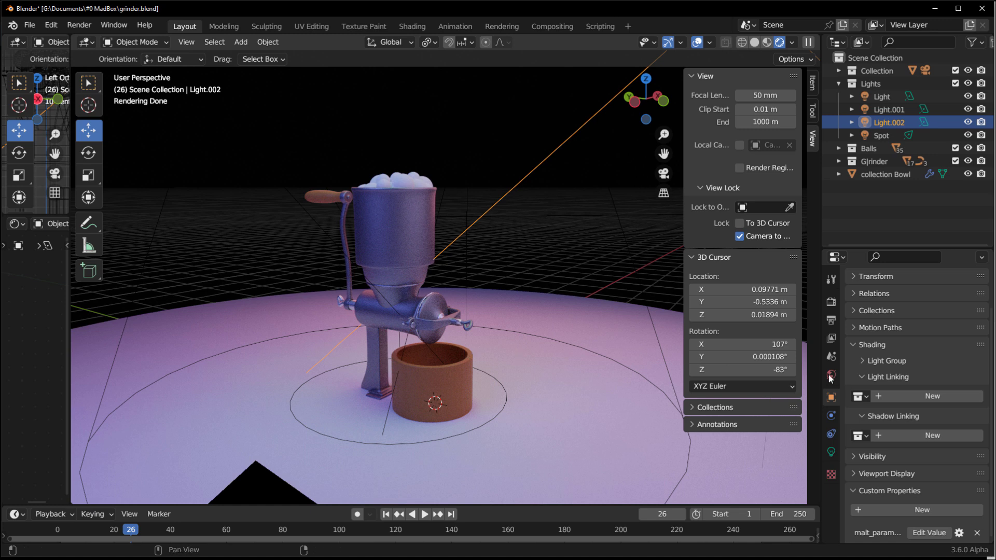
{"action": "left_click", "coordinate": [866, 396]}
{"action": "left_click", "coordinate": [866, 398]}
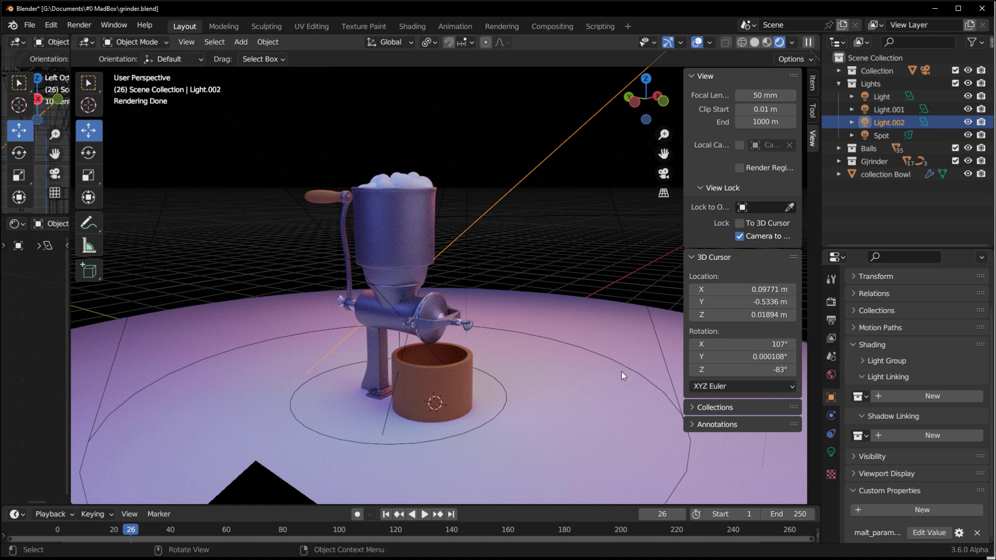
Select the light named Light and create a new scene collection named Light 01.
{"action": "scroll", "coordinate": [521, 362], "scroll_direction": "down", "scroll_amount": 3}
{"action": "left_click", "coordinate": [881, 97]}
{"action": "left_click", "coordinate": [873, 213]}
{"action": "right_click", "coordinate": [872, 211]}
{"action": "left_click", "coordinate": [872, 212]}
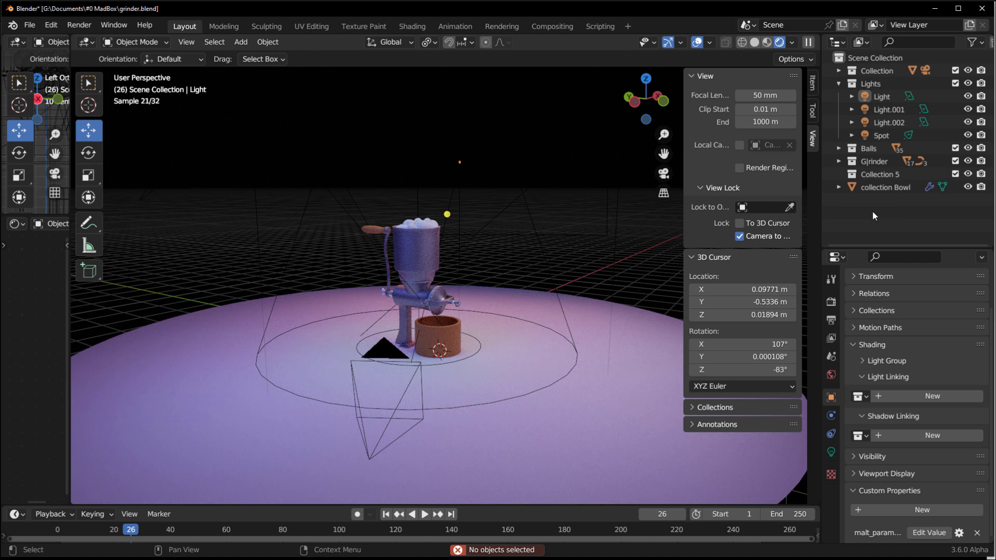
{"action": "left_click", "coordinate": [874, 176]}
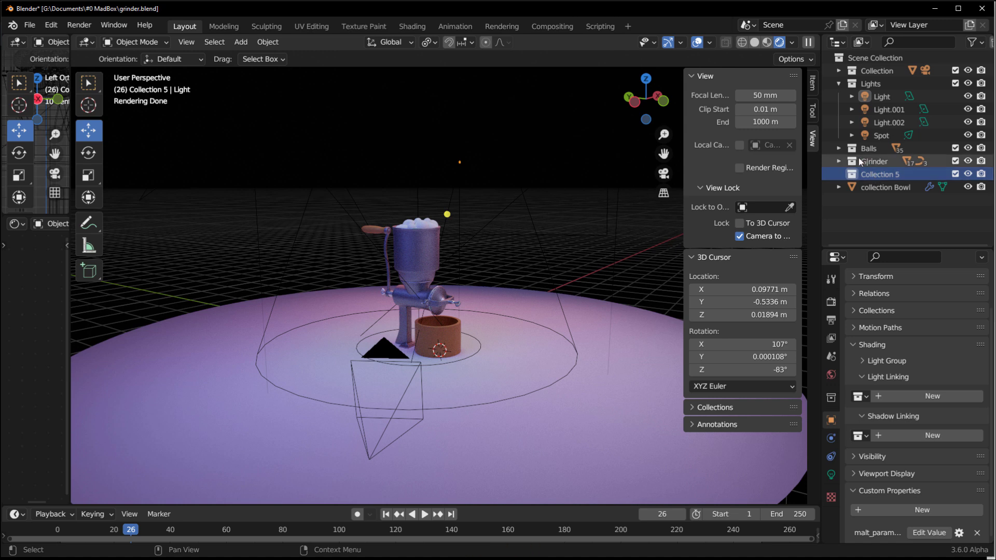
{"action": "double_click", "coordinate": [898, 175]}
{"action": "type", "text": "L"}
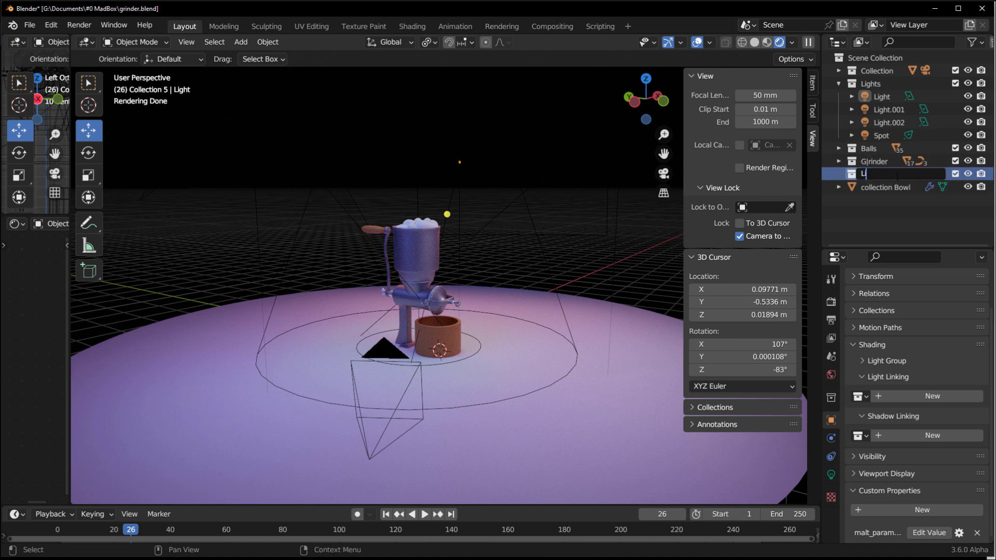
{"action": "type", "text": "ight 01"}
{"action": "key", "text": "Return"}
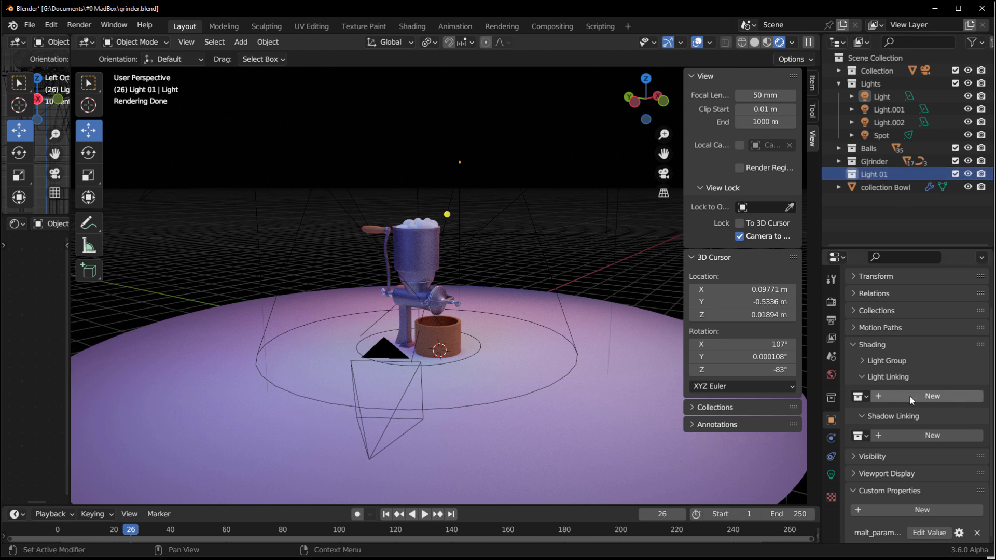
Set Light's light linking to the Light 01 collection and add G|rinder, Balls and collection Bowl to it.
{"action": "left_click", "coordinate": [866, 396]}
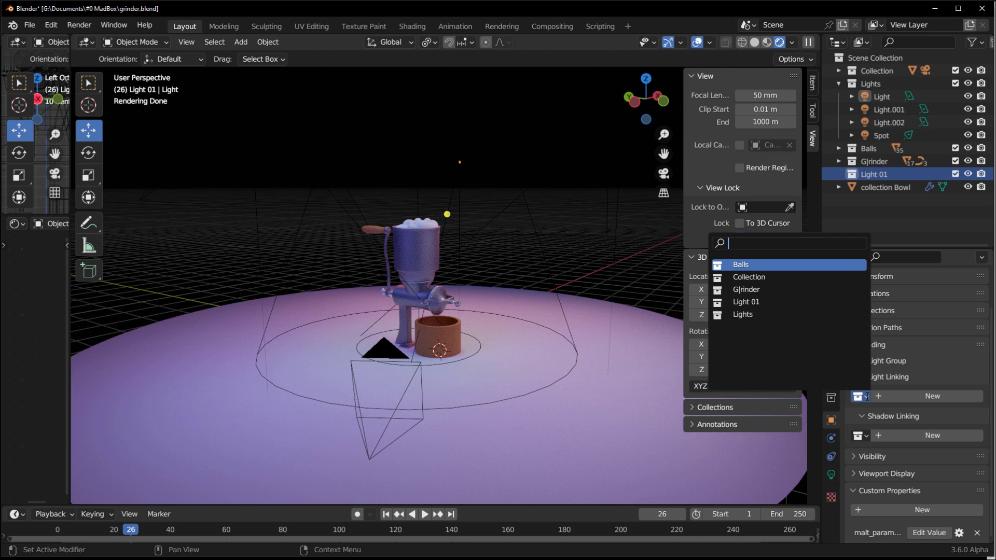
{"action": "left_click", "coordinate": [747, 302]}
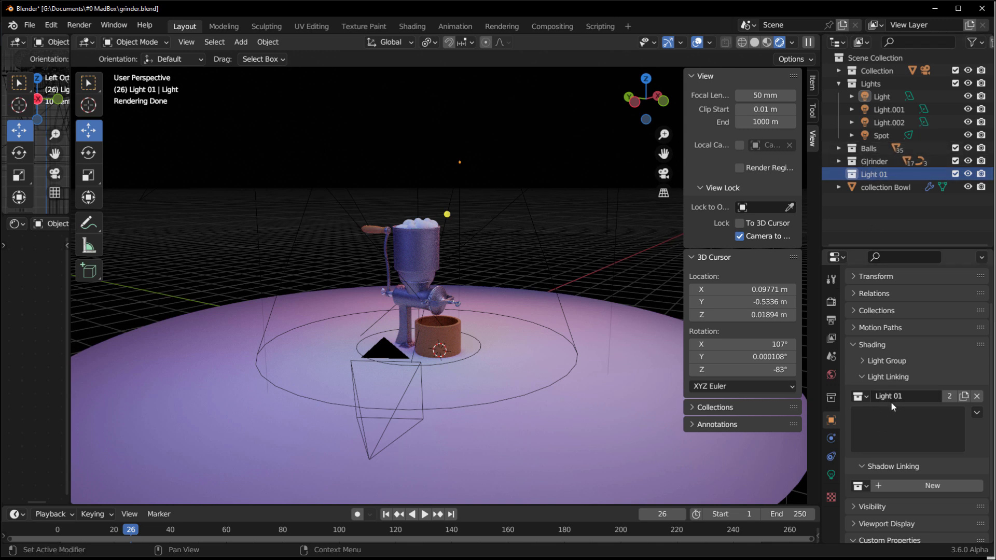
{"action": "left_click_drag", "start_coordinate": [874, 174], "coordinate": [888, 430]}
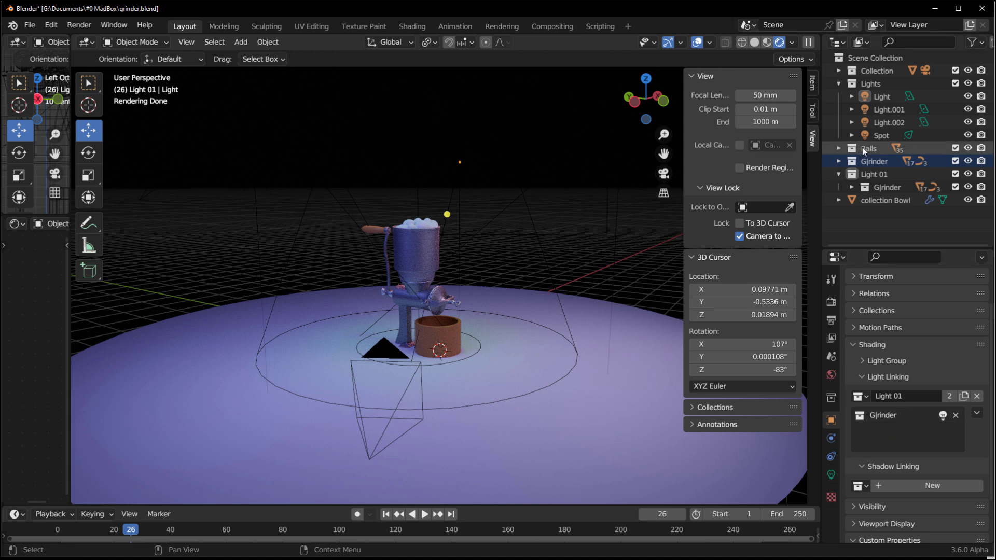
{"action": "left_click_drag", "start_coordinate": [863, 147], "coordinate": [894, 441]}
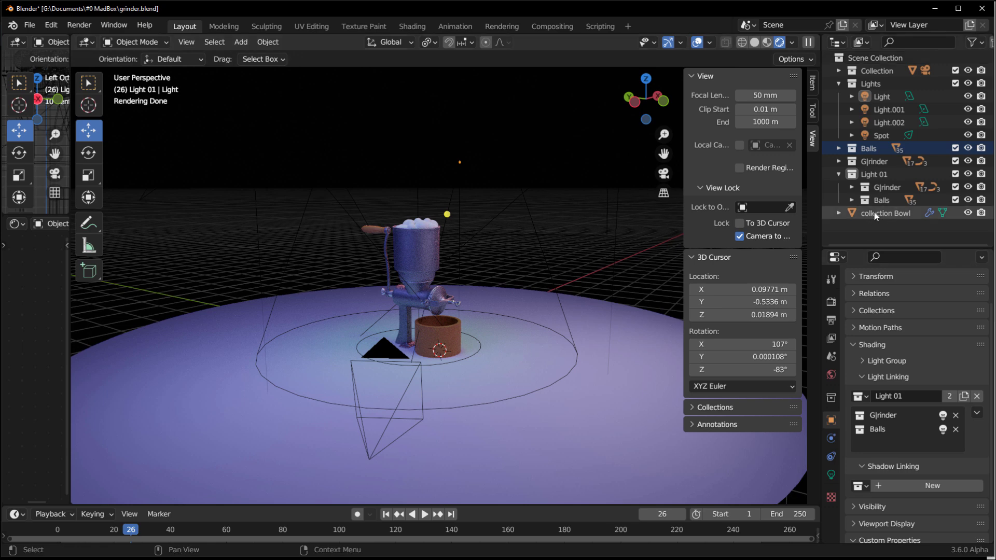
{"action": "left_click_drag", "start_coordinate": [870, 212], "coordinate": [890, 449]}
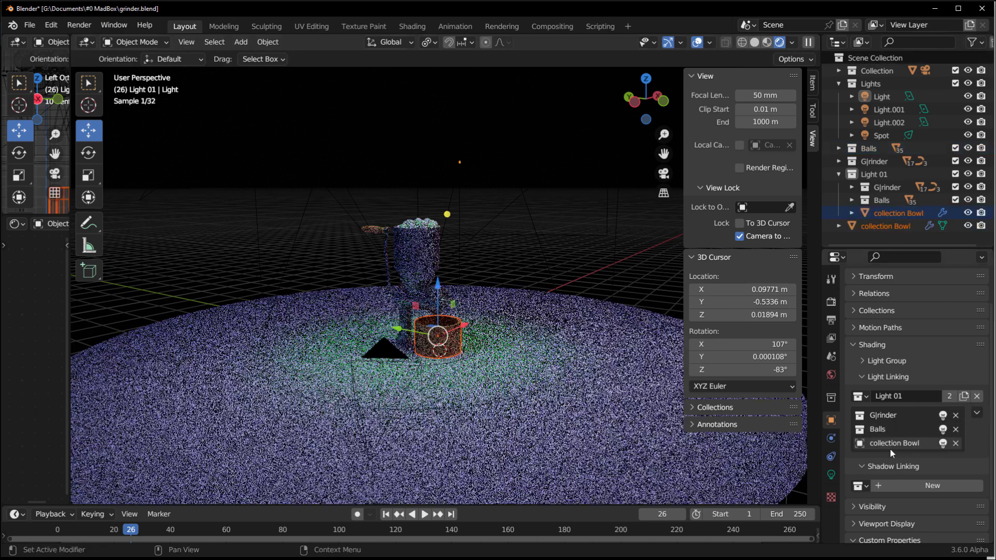
{"action": "mouse_move", "coordinate": [567, 346]}
{"action": "middle_mouse_down"}
{"action": "mouse_move", "coordinate": [500, 354]}
{"action": "mouse_move", "coordinate": [571, 350]}
{"action": "middle_mouse_up"}
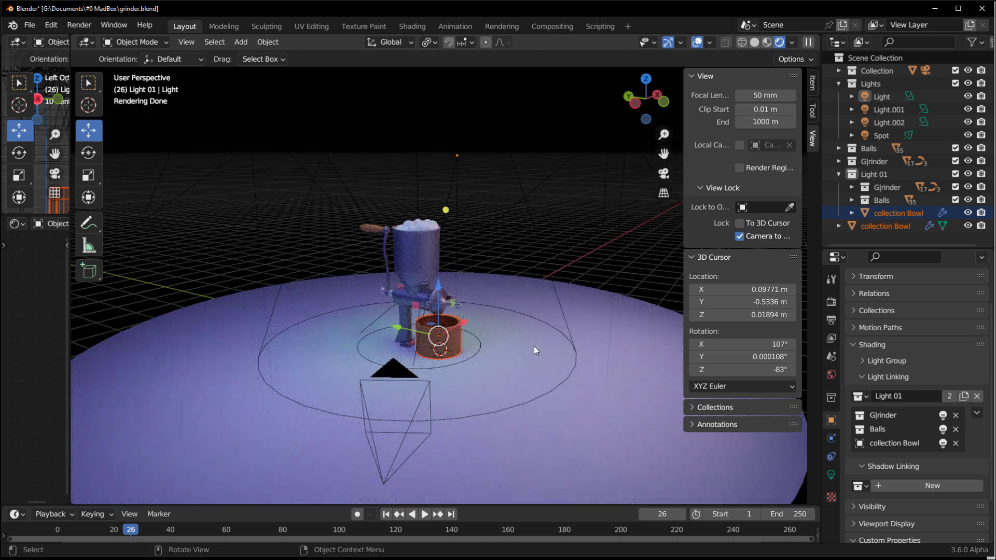
Select the floor to identify which collection holds it, and collapse the Light 01 collection.
{"action": "left_click", "coordinate": [581, 434]}
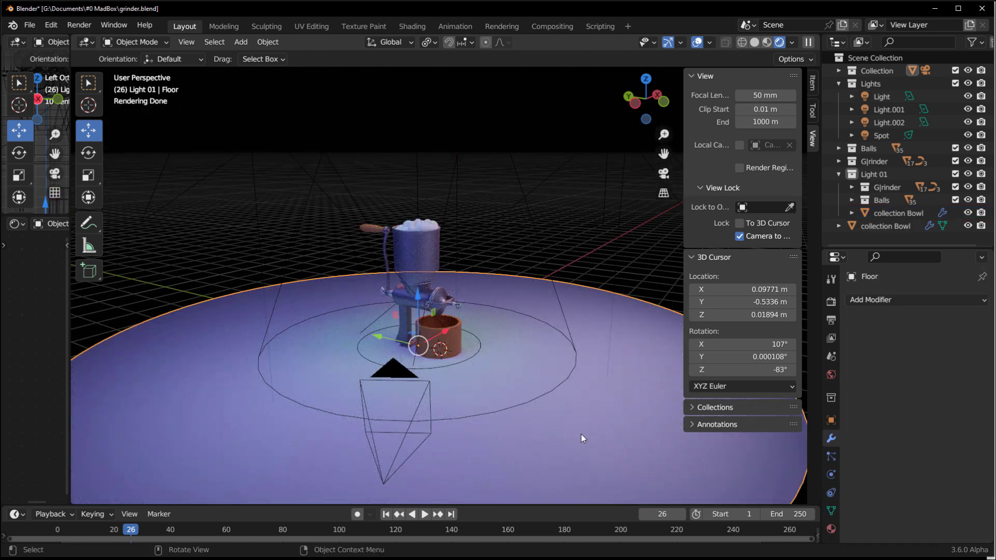
{"action": "left_click", "coordinate": [838, 70]}
{"action": "left_click", "coordinate": [838, 71]}
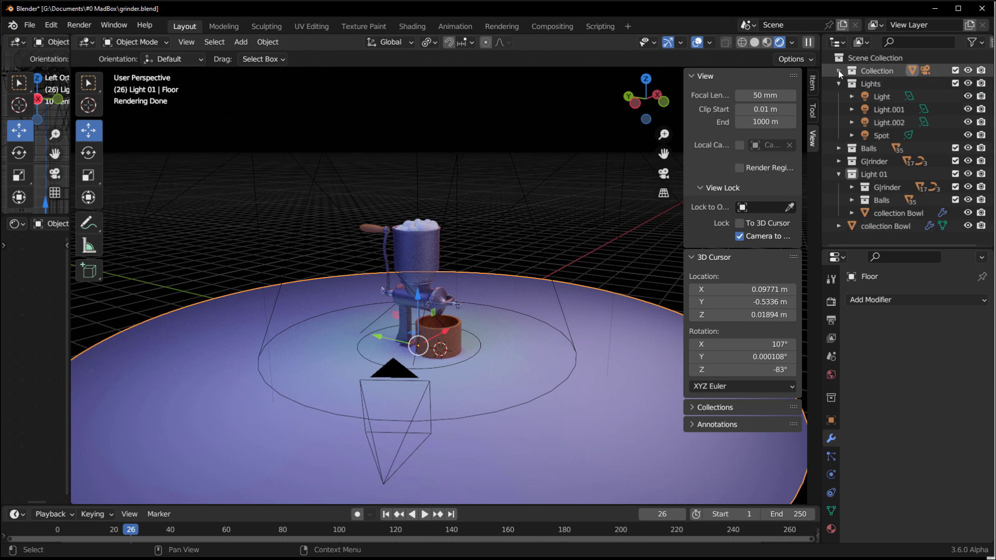
{"action": "left_click", "coordinate": [839, 174]}
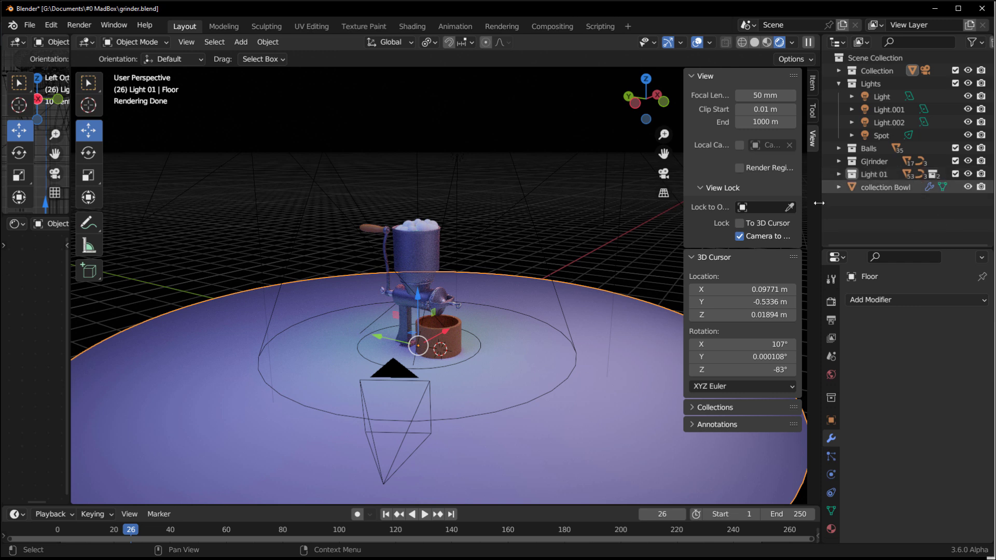
Select the Spot light above the grinder.
{"action": "scroll", "coordinate": [522, 234], "scroll_direction": "down", "scroll_amount": 8}
{"action": "scroll", "coordinate": [524, 234], "scroll_direction": "up", "scroll_amount": 3}
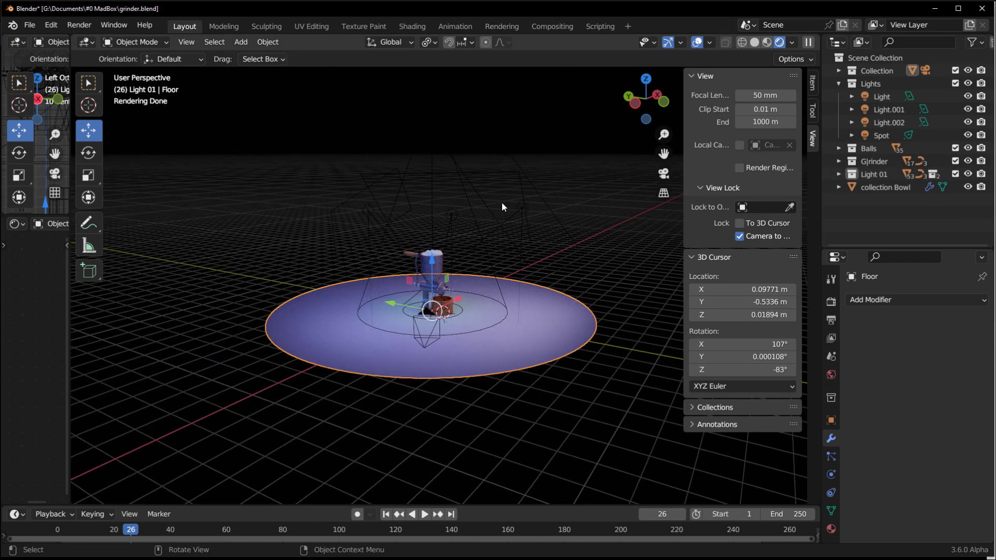
{"action": "left_click", "coordinate": [443, 120]}
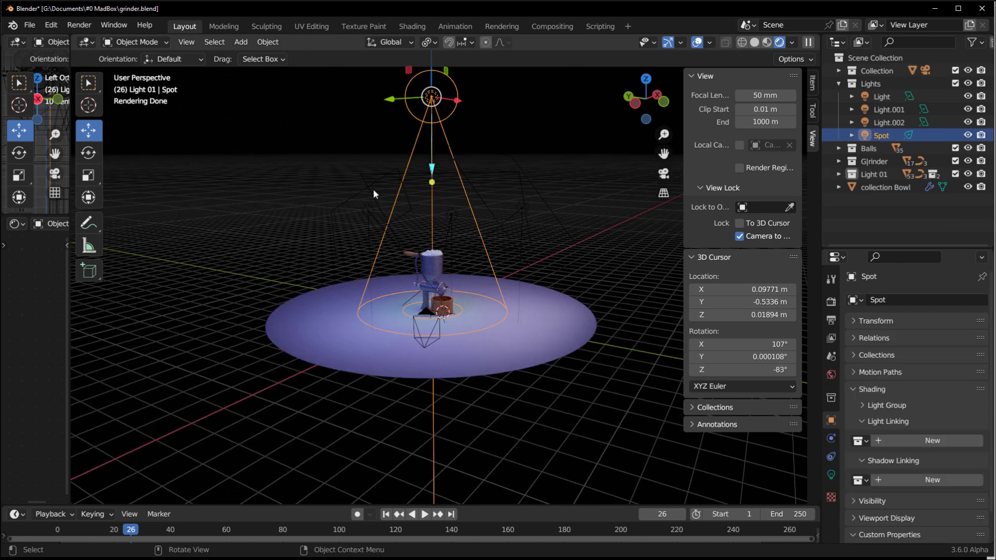
Try giving the Spot light a new light linking collection of its own, and undo it.
{"action": "right_click", "coordinate": [889, 219]}
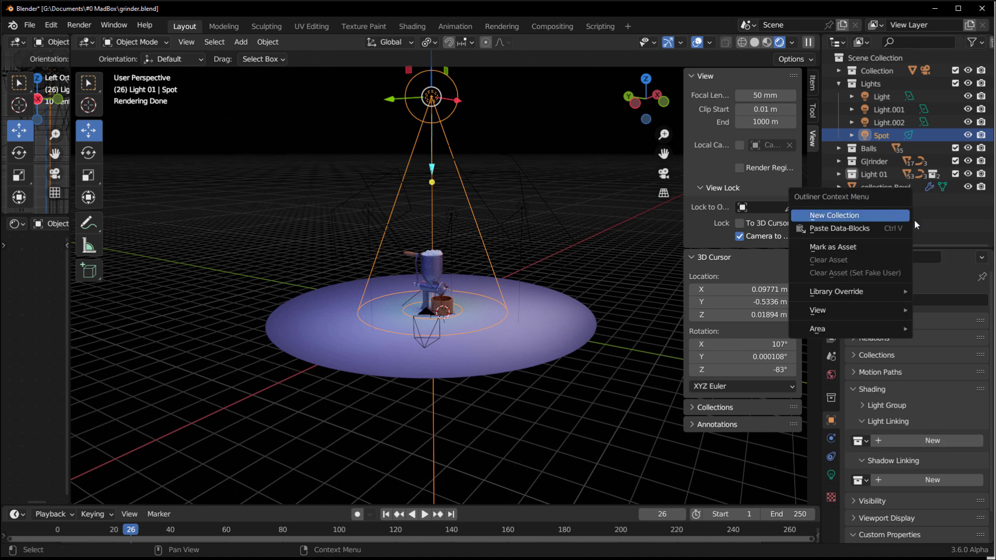
{"action": "left_click", "coordinate": [921, 441]}
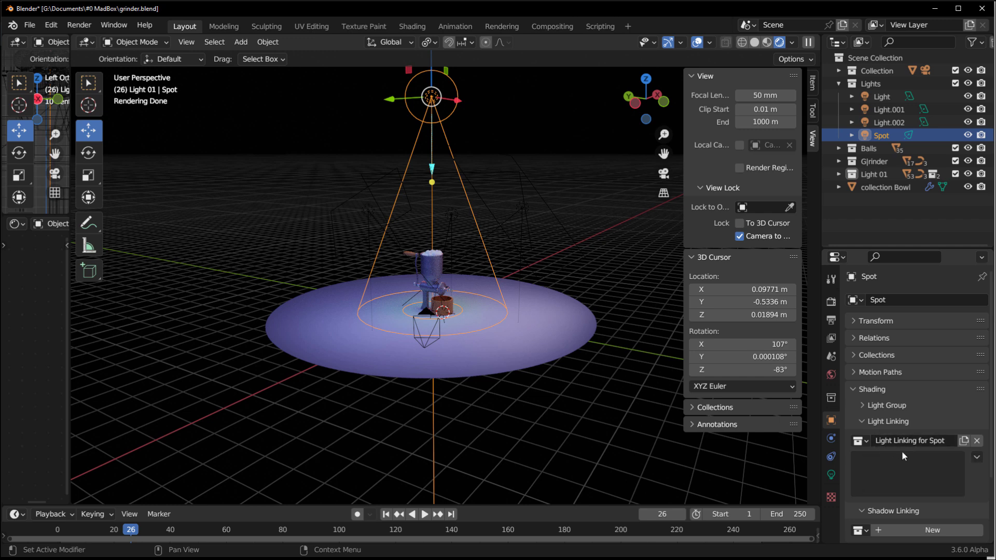
{"action": "left_click", "coordinate": [839, 174]}
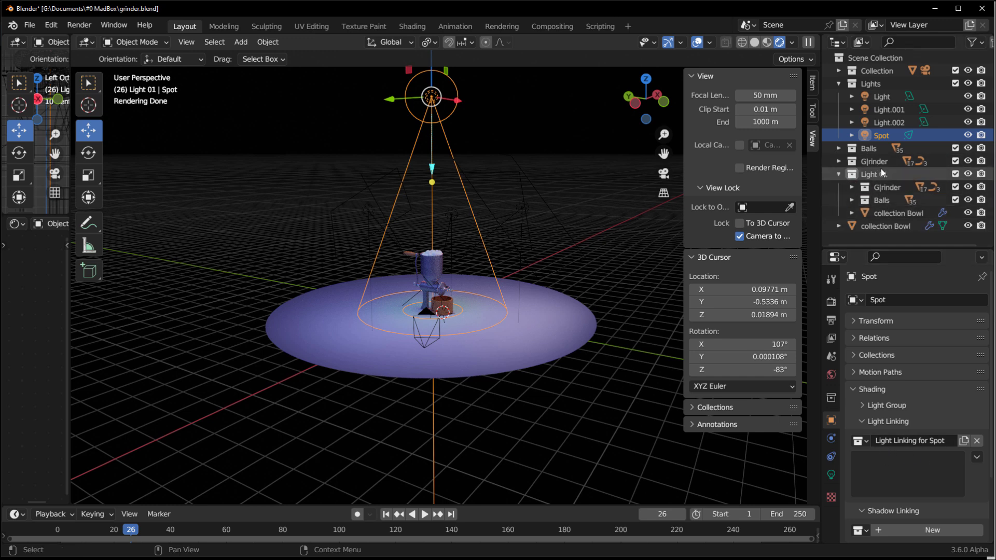
{"action": "left_click", "coordinate": [839, 174]}
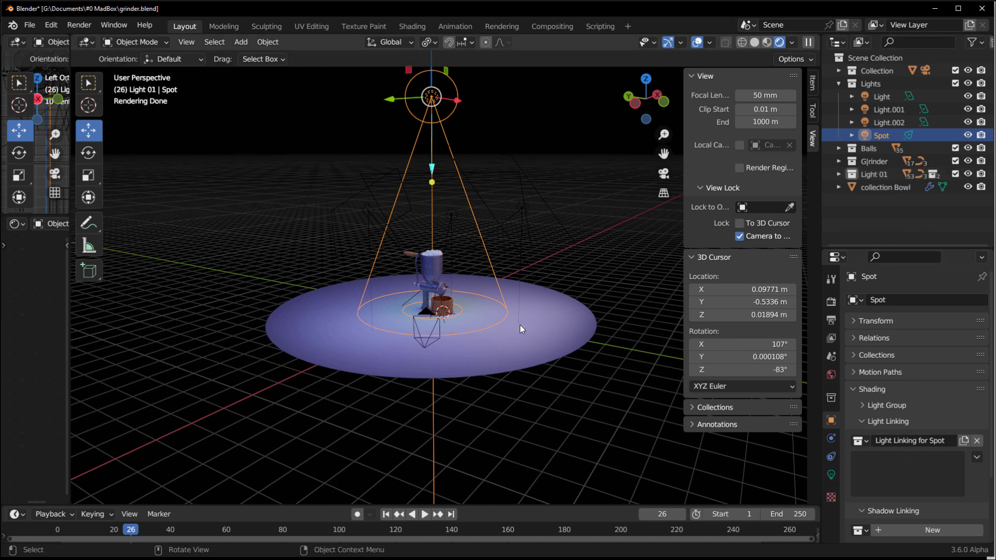
{"action": "key", "text": "ctrl+z"}
Create a scene collection named Spotlight and assign it as the Spot light's light linking collection.
{"action": "right_click", "coordinate": [879, 208]}
{"action": "left_click", "coordinate": [894, 208]}
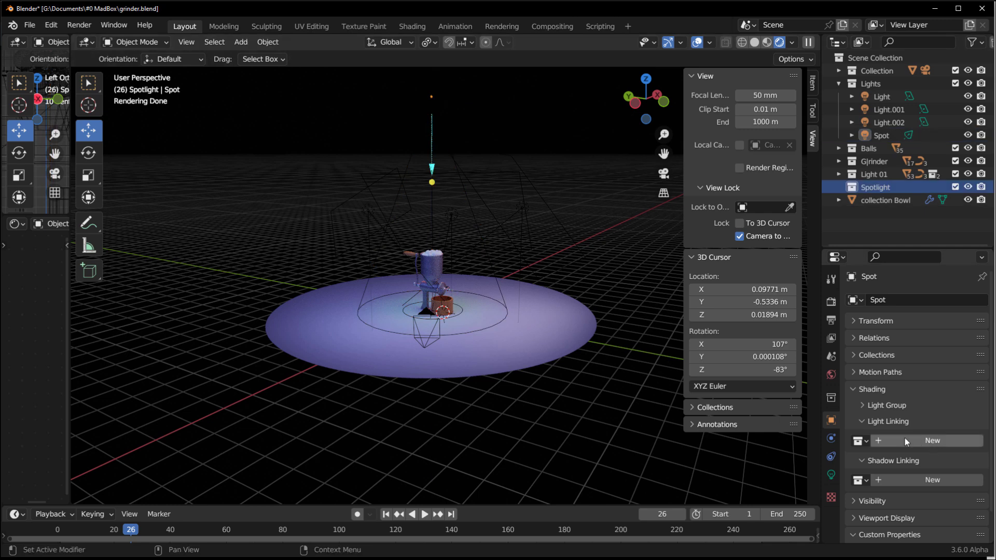
{"action": "left_click", "coordinate": [866, 441]}
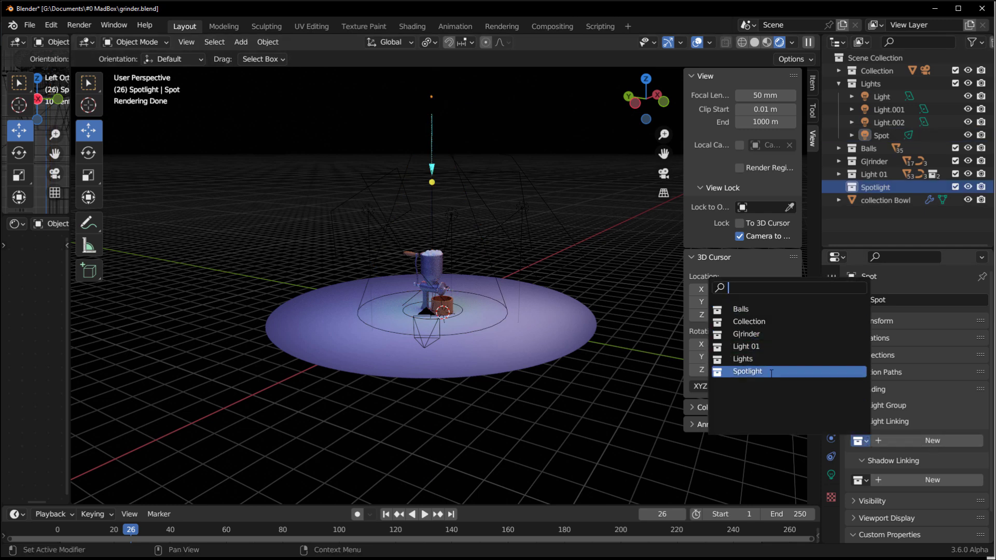
{"action": "left_click", "coordinate": [747, 371]}
Add Collection and Balls to the Spot light's Spotlight light linking list.
{"action": "left_click_drag", "start_coordinate": [861, 71], "coordinate": [910, 469]}
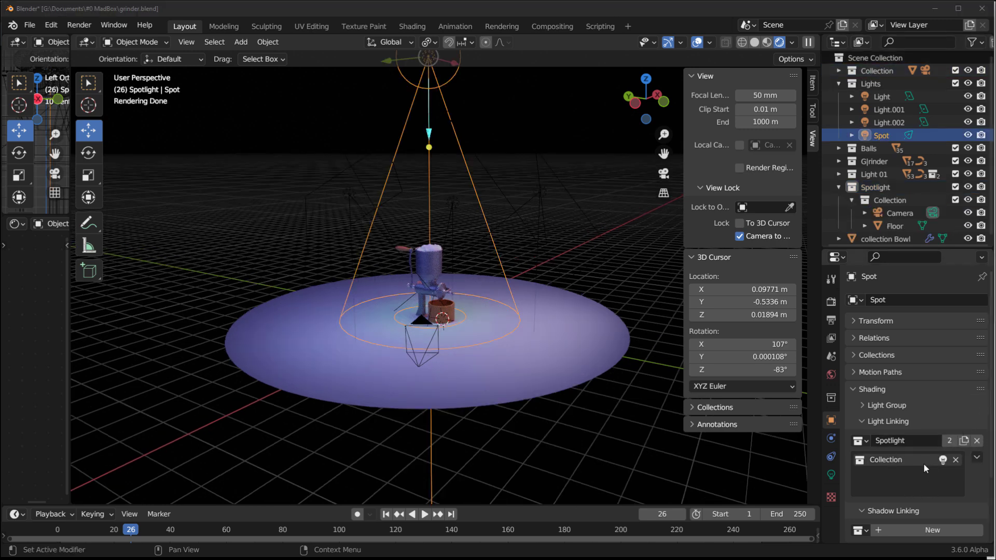
{"action": "scroll", "coordinate": [382, 271], "scroll_direction": "up", "scroll_amount": 6}
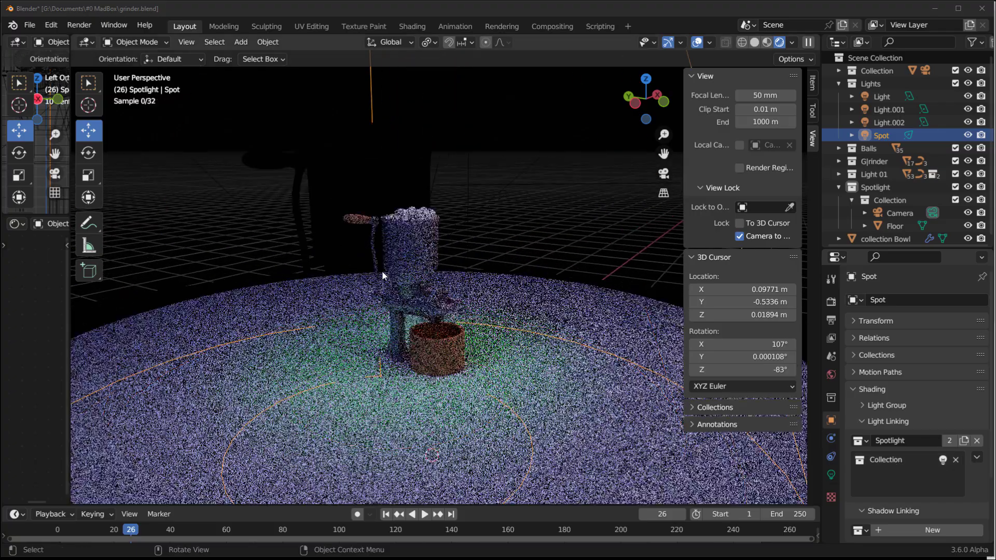
{"action": "middle_click_drag", "start_coordinate": [400, 240], "coordinate": [350, 209]}
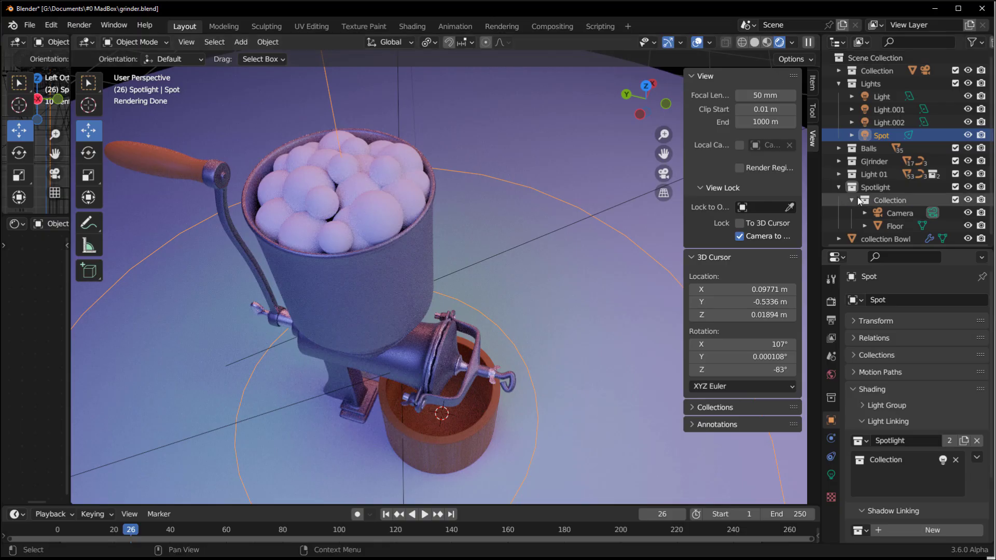
{"action": "left_click_drag", "start_coordinate": [870, 150], "coordinate": [889, 480]}
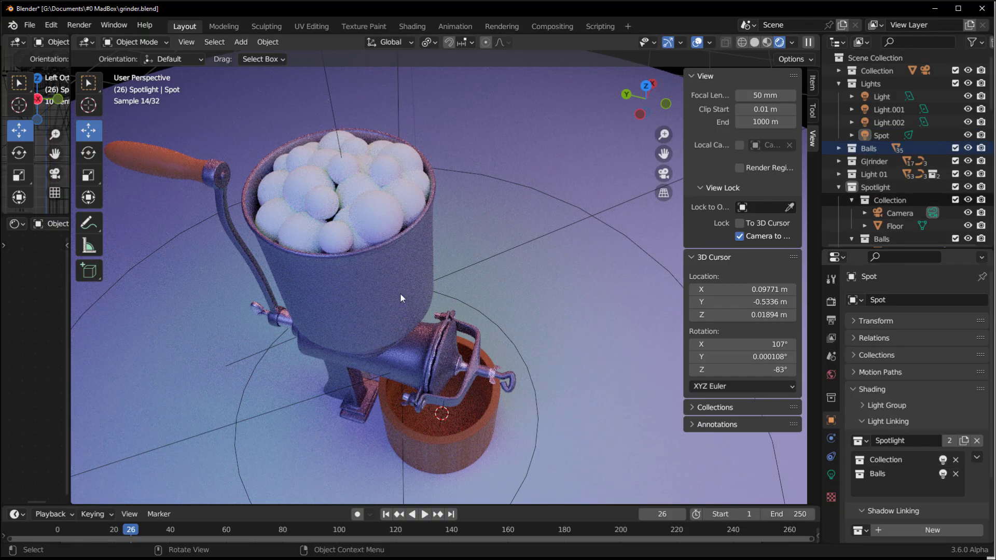
Exclude Balls from the Spot light's illumination and remove the collection from the Spotlight light linking list.
{"action": "scroll", "coordinate": [309, 196], "scroll_direction": "up", "scroll_amount": 4}
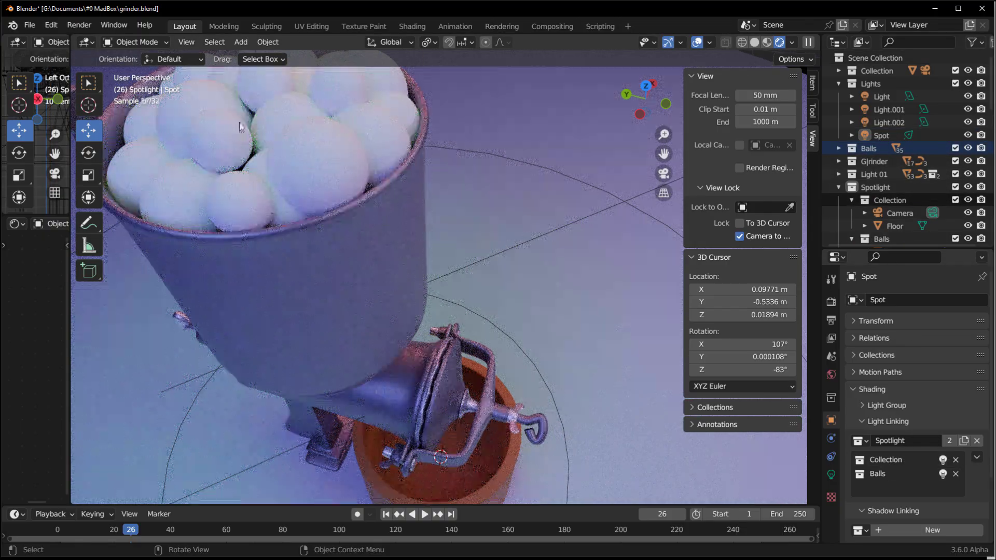
{"action": "left_click", "coordinate": [943, 474]}
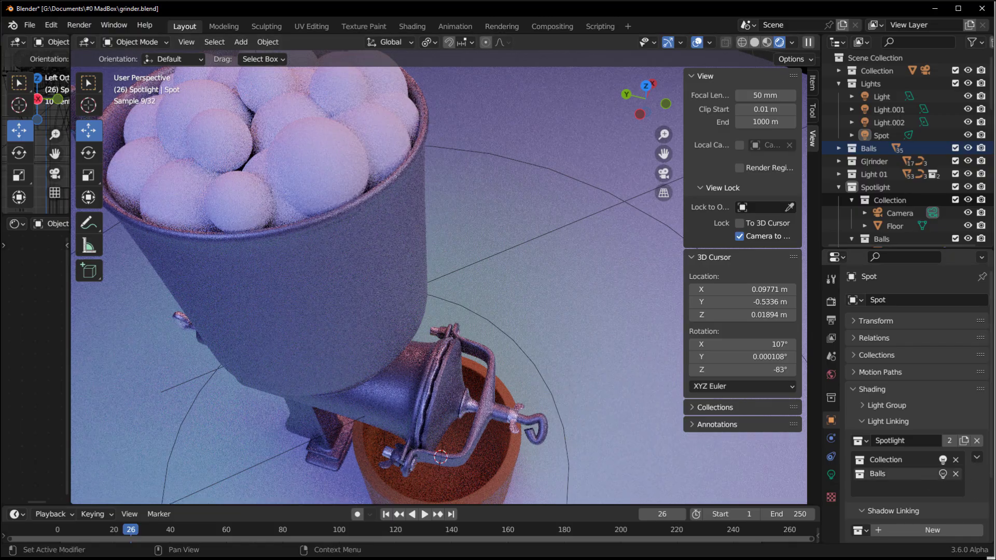
{"action": "left_click", "coordinate": [955, 474]}
{"action": "scroll", "coordinate": [389, 287], "scroll_direction": "down", "scroll_amount": 5}
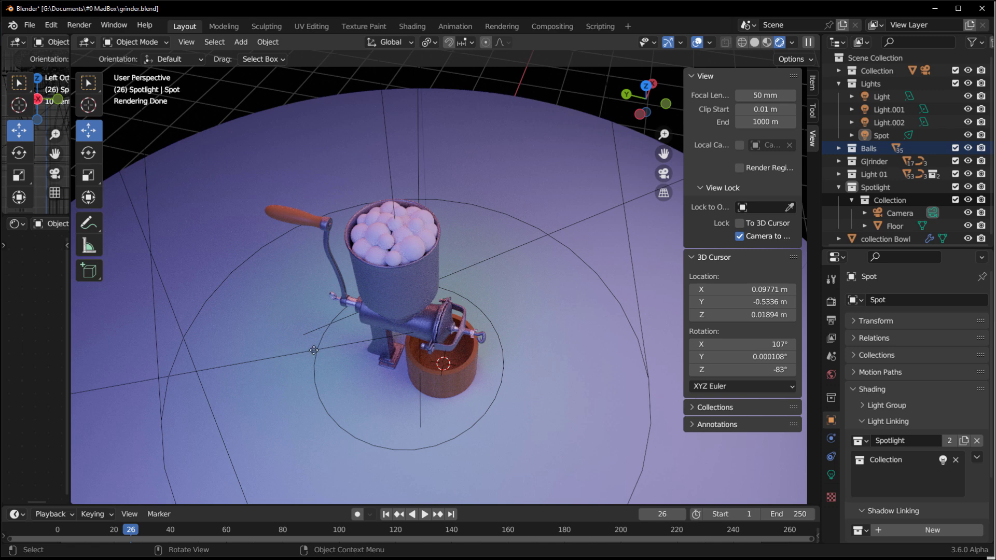
Select the area light Light.001 beside the grinder and orbit to see how it is aimed at the scene.
{"action": "scroll", "coordinate": [339, 357], "scroll_direction": "down", "scroll_amount": 6}
{"action": "middle_click_drag", "start_coordinate": [339, 357], "coordinate": [231, 309]}
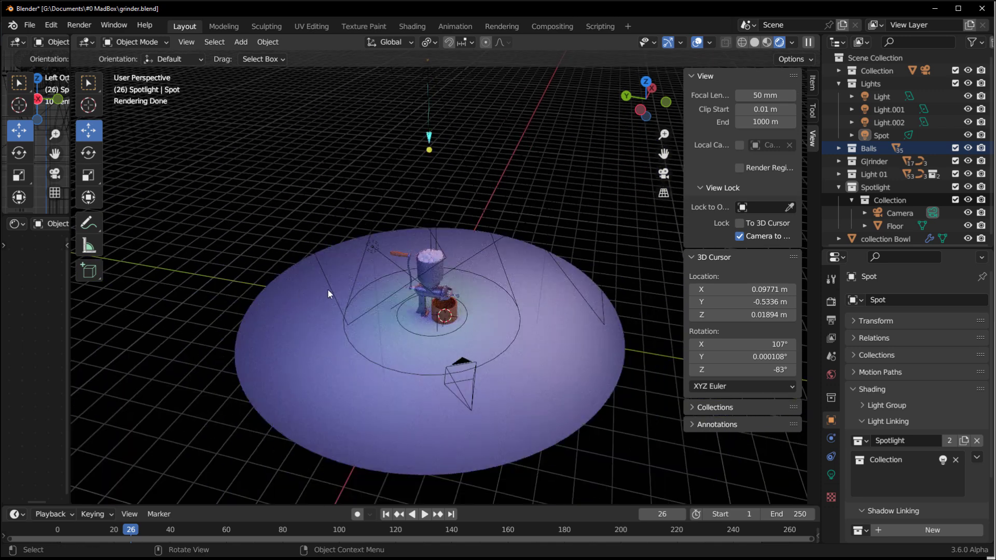
{"action": "left_click", "coordinate": [319, 259]}
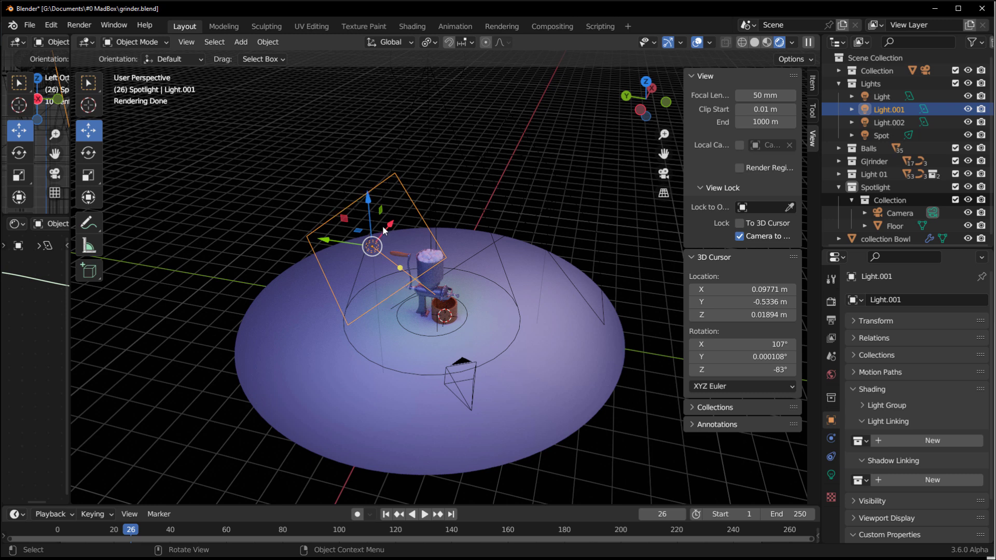
{"action": "middle_click_drag", "start_coordinate": [537, 316], "coordinate": [400, 247]}
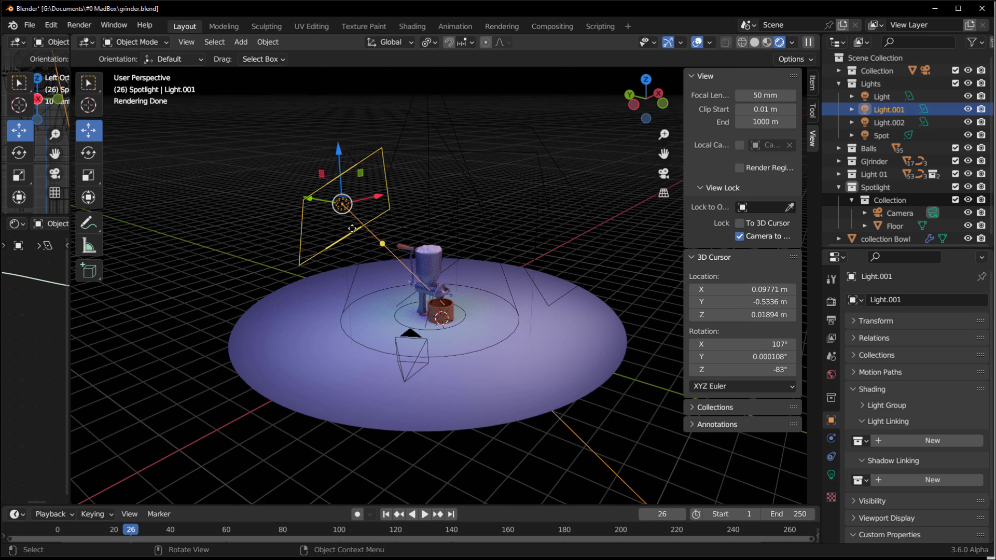
{"action": "middle_click_drag", "start_coordinate": [352, 254], "coordinate": [374, 249]}
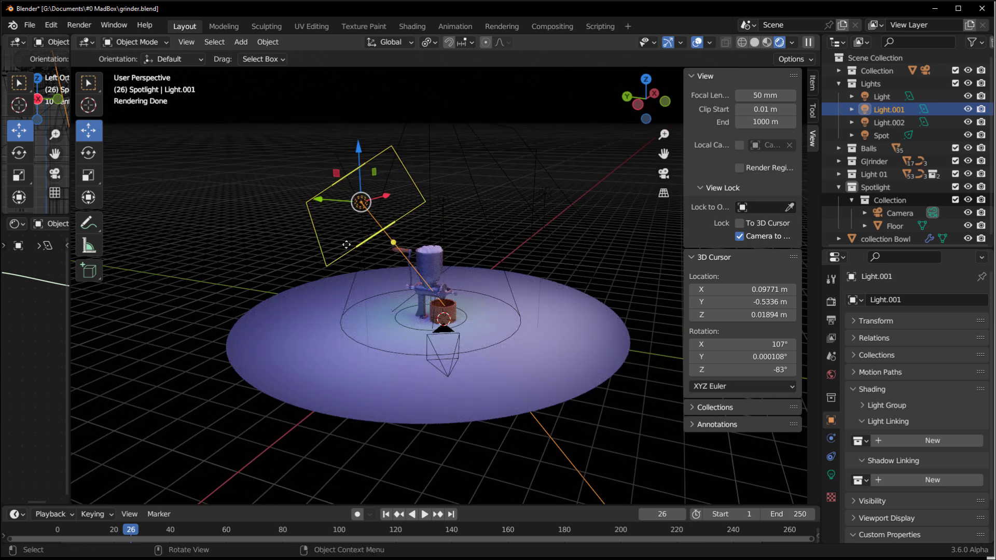
Collapse the Spotlight collection and create a new scene collection named Light02.
{"action": "left_click", "coordinate": [837, 189]}
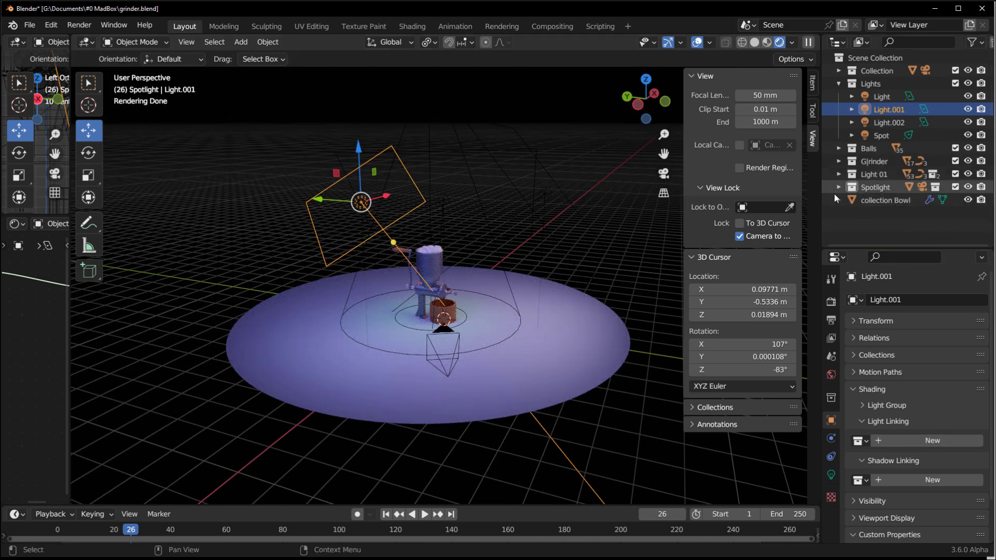
{"action": "right_click", "coordinate": [835, 194]}
{"action": "left_click", "coordinate": [879, 220]}
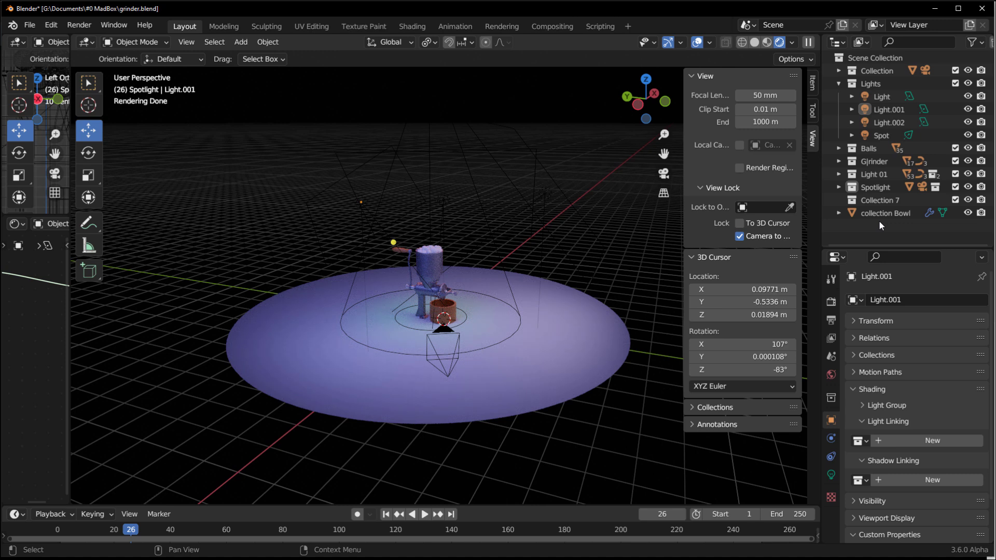
{"action": "double_click", "coordinate": [875, 202]}
{"action": "type", "text": "Light02"}
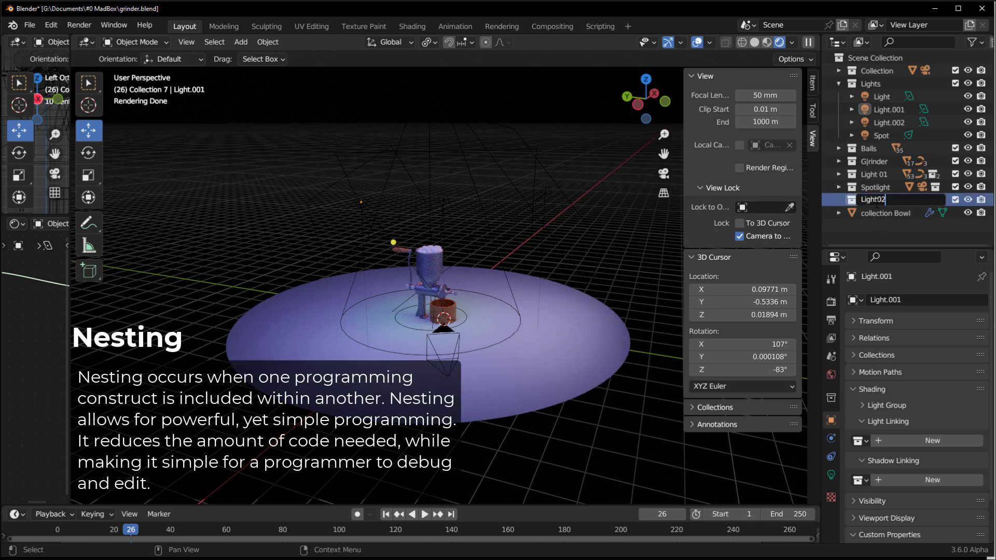
{"action": "key", "text": "Return"}
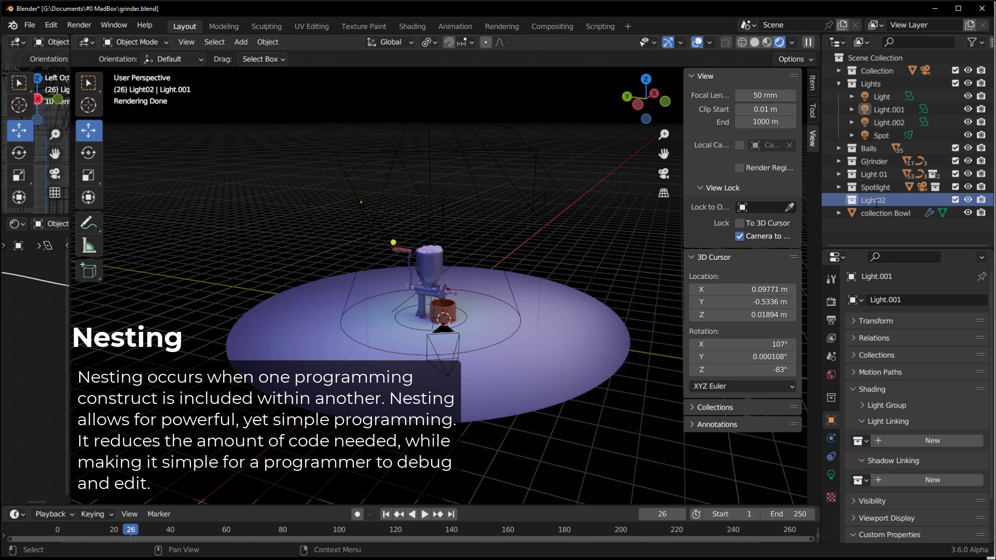
Assign Light02 as Light.001's light linking collection and add the Light 01 collection to its list.
{"action": "left_click", "coordinate": [865, 441]}
{"action": "left_click", "coordinate": [757, 371]}
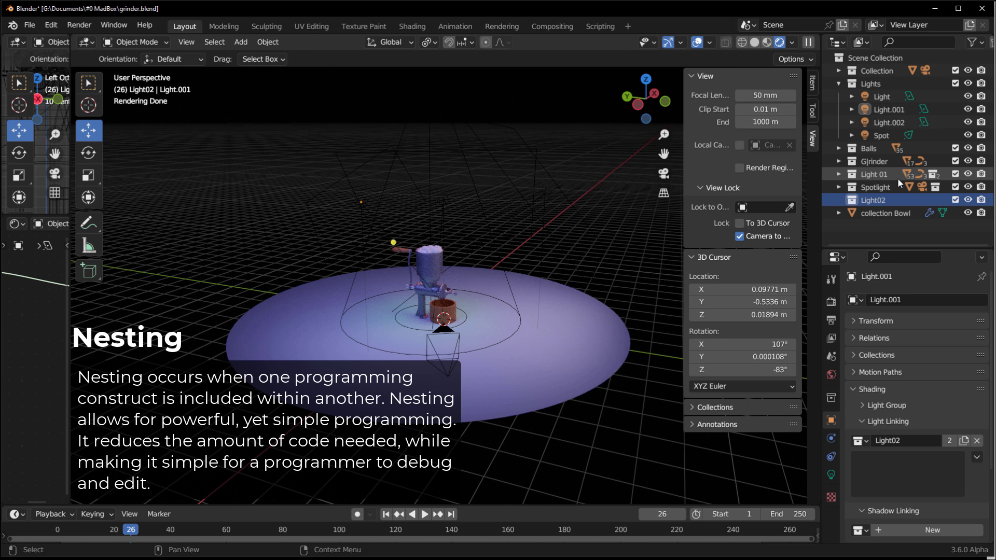
{"action": "left_click_drag", "start_coordinate": [863, 173], "coordinate": [879, 478]}
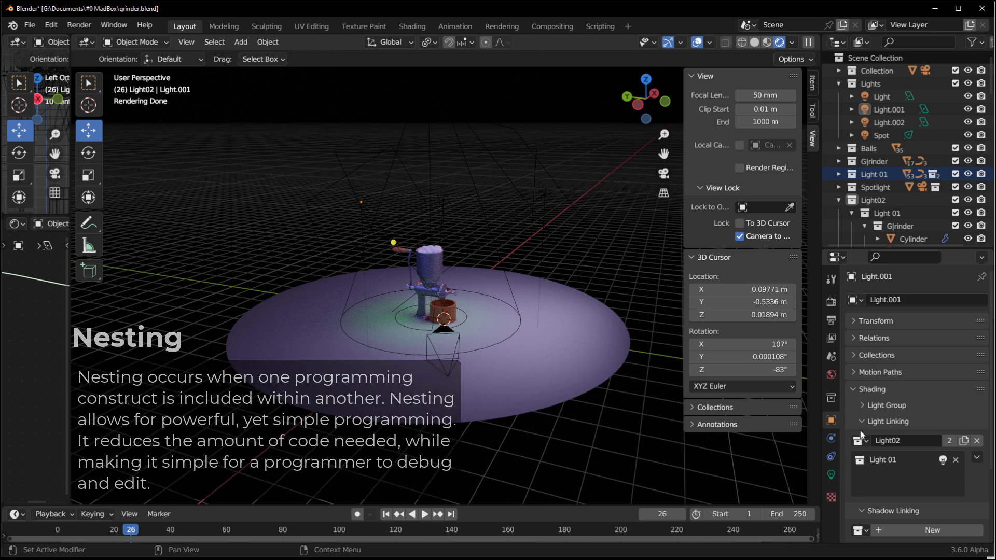
{"action": "right_click", "coordinate": [875, 213]}
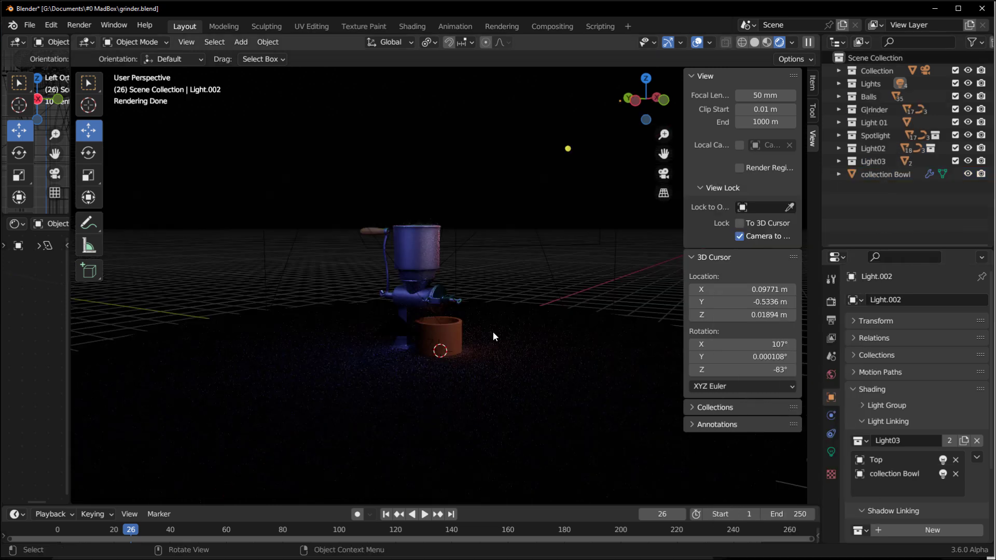
Select the Spot light and add the Balls collection to its Spotlight light linking list.
{"action": "scroll", "coordinate": [458, 363], "scroll_direction": "up", "scroll_amount": 5}
{"action": "middle_click_drag", "start_coordinate": [480, 349], "coordinate": [503, 385]}
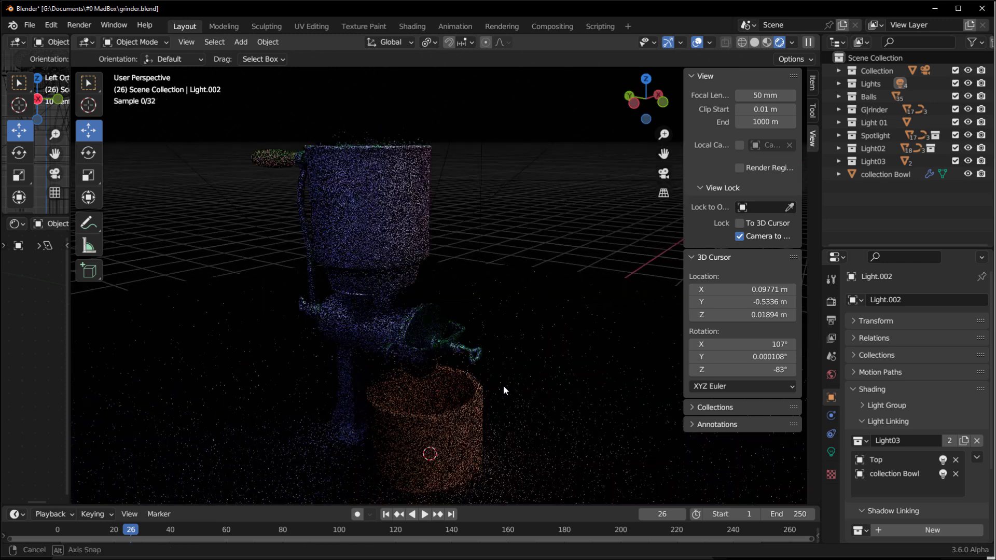
{"action": "scroll", "coordinate": [513, 384], "scroll_direction": "down", "scroll_amount": 2}
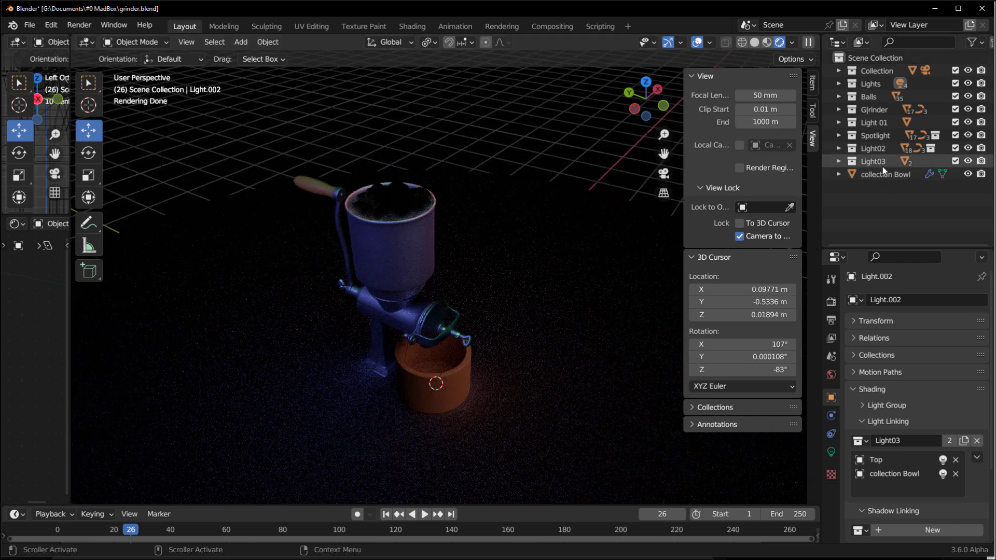
{"action": "scroll", "coordinate": [520, 120], "scroll_direction": "down", "scroll_amount": 5}
{"action": "left_click", "coordinate": [435, 99]}
{"action": "left_click_drag", "start_coordinate": [882, 99], "coordinate": [902, 483]}
{"action": "scroll", "coordinate": [416, 342], "scroll_direction": "up", "scroll_amount": 5}
{"action": "middle_click_drag", "start_coordinate": [417, 342], "coordinate": [437, 291]}
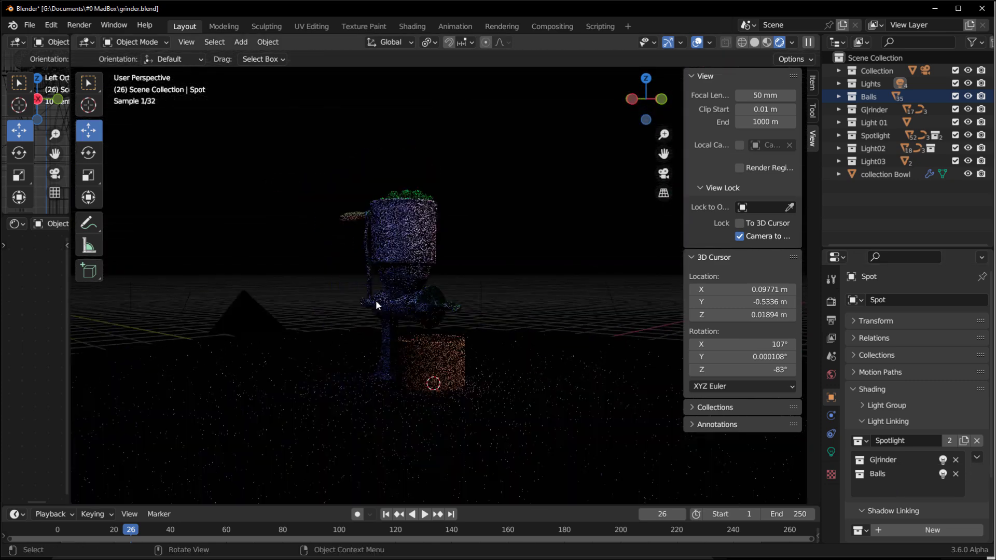
Try adding the Floor object to Light.002's Light03 light linking list, and remove it again.
{"action": "scroll", "coordinate": [394, 267], "scroll_direction": "down", "scroll_amount": 6}
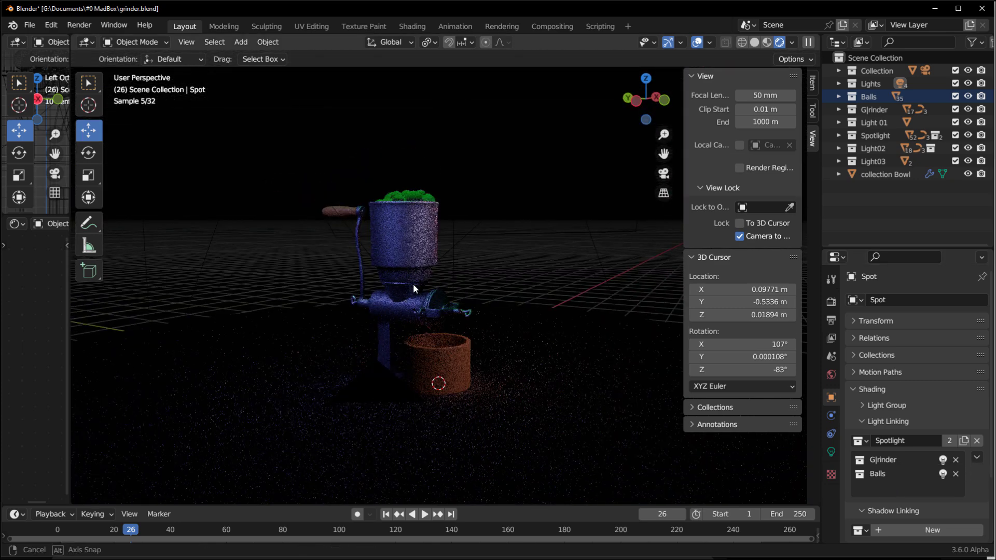
{"action": "left_click", "coordinate": [573, 248]}
{"action": "left_click", "coordinate": [839, 71]}
{"action": "left_click_drag", "start_coordinate": [881, 96], "coordinate": [898, 488]}
{"action": "left_click", "coordinate": [956, 488]}
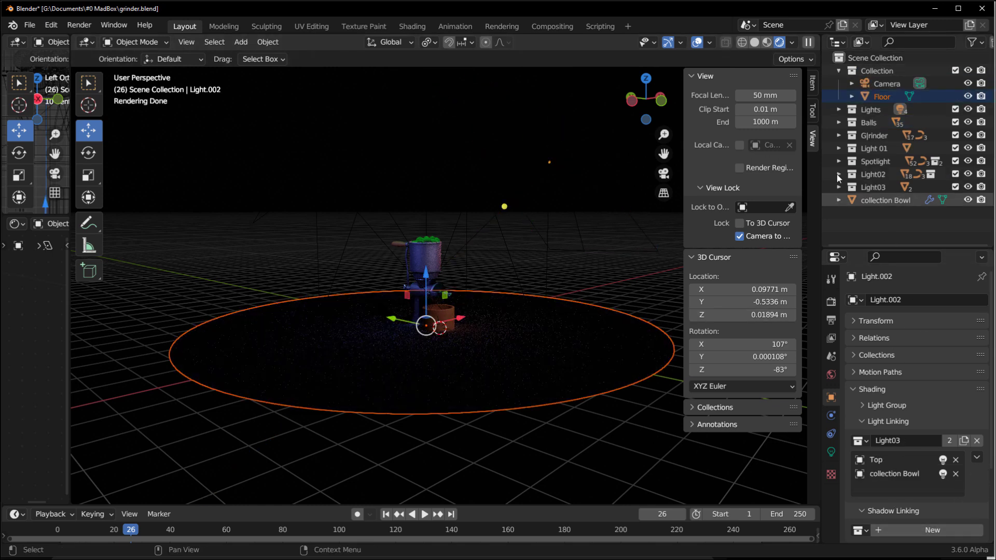
Try linking the Floor object to Light.001 through its Light02 list, and remove it again.
{"action": "left_click", "coordinate": [321, 226]}
{"action": "left_click_drag", "start_coordinate": [881, 97], "coordinate": [896, 474]}
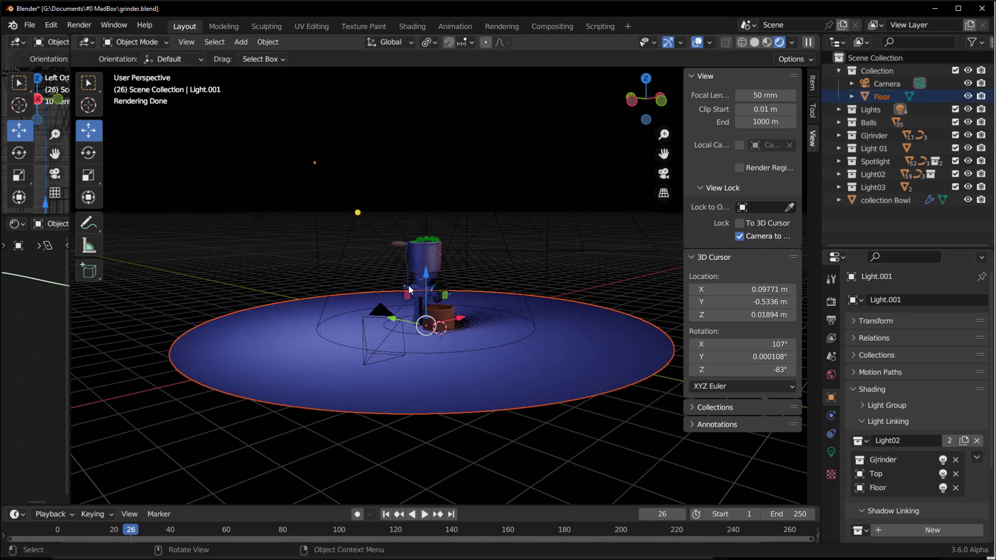
{"action": "left_click", "coordinate": [955, 489]}
Select the area light named Light and add the Floor object to its Light 01 light linking list.
{"action": "scroll", "coordinate": [471, 259], "scroll_direction": "down", "scroll_amount": 5}
{"action": "middle_click_drag", "start_coordinate": [471, 259], "coordinate": [469, 257]}
{"action": "left_click", "coordinate": [442, 228]}
{"action": "left_click_drag", "start_coordinate": [882, 96], "coordinate": [882, 489]}
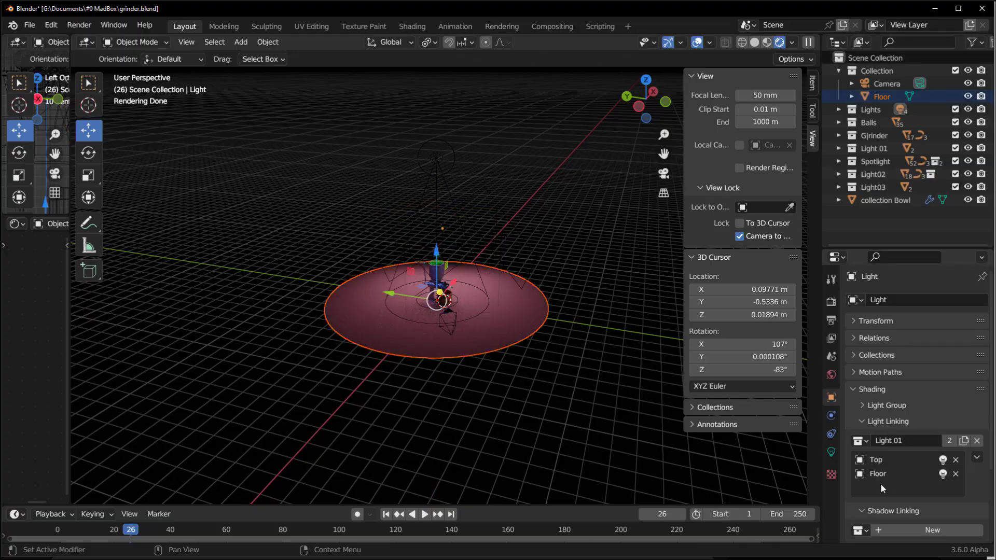
Exclude the Top object from Light's illumination in the Light 01 light linking list.
{"action": "scroll", "coordinate": [497, 381], "scroll_direction": "up", "scroll_amount": 5}
{"action": "middle_click_drag", "start_coordinate": [497, 382], "coordinate": [412, 405]}
{"action": "left_click", "coordinate": [943, 460]}
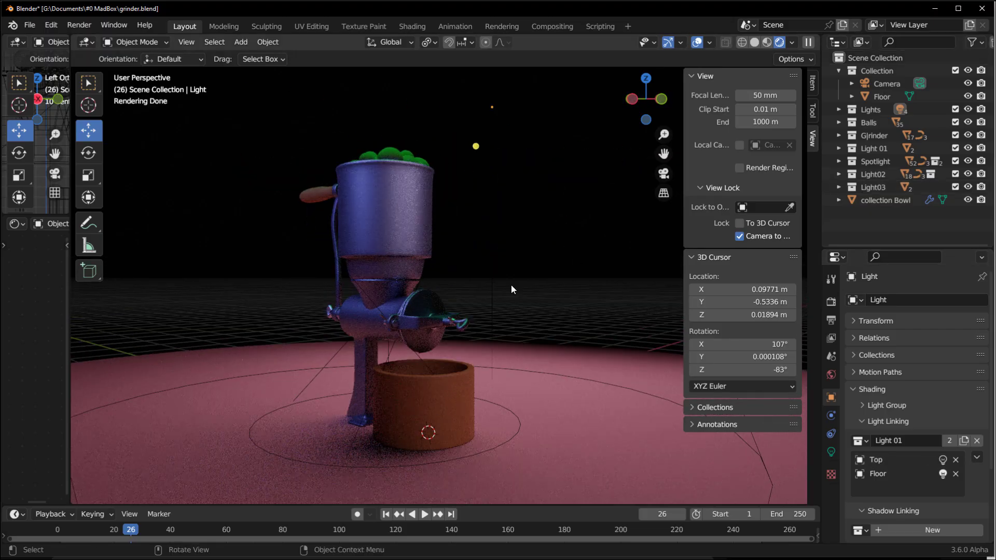
Select the Spot light and add the collection Bowl object to its Spotlight light linking list.
{"action": "scroll", "coordinate": [428, 183], "scroll_direction": "down", "scroll_amount": 6}
{"action": "scroll", "coordinate": [430, 193], "scroll_direction": "up", "scroll_amount": 3}
{"action": "left_click", "coordinate": [432, 205]}
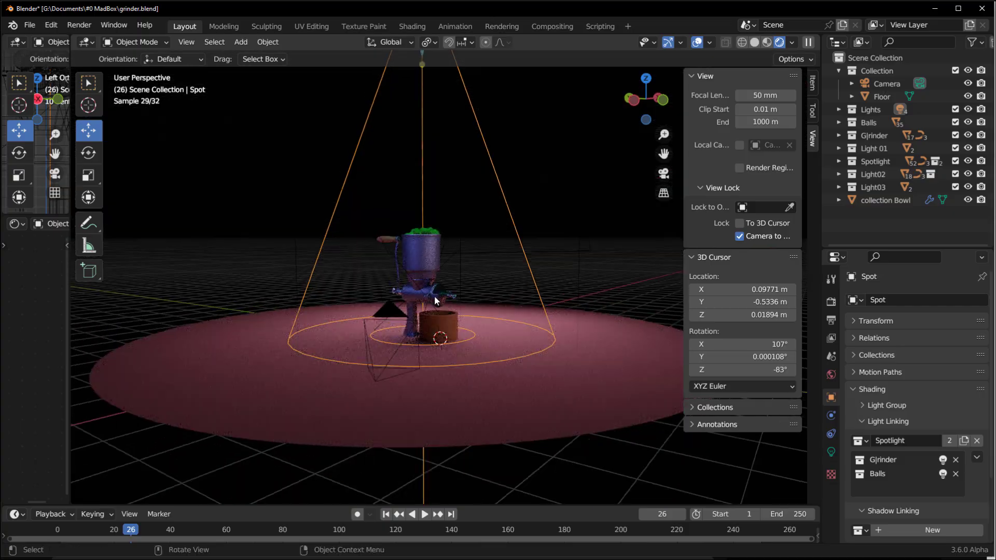
{"action": "scroll", "coordinate": [456, 322], "scroll_direction": "up", "scroll_amount": 3}
{"action": "left_click", "coordinate": [461, 395]}
{"action": "scroll", "coordinate": [519, 425], "scroll_direction": "up", "scroll_amount": 2}
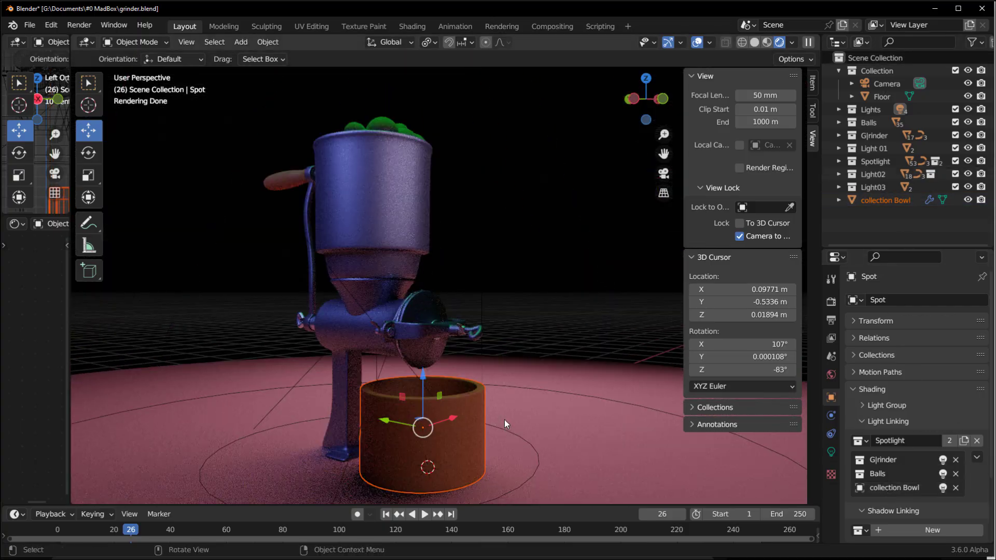
{"action": "scroll", "coordinate": [476, 429], "scroll_direction": "down", "scroll_amount": 2}
Add the G|rinder collection to the Spot light's Spotlight light linking list and view the grinder from the handle side.
{"action": "scroll", "coordinate": [482, 373], "scroll_direction": "down", "scroll_amount": 3}
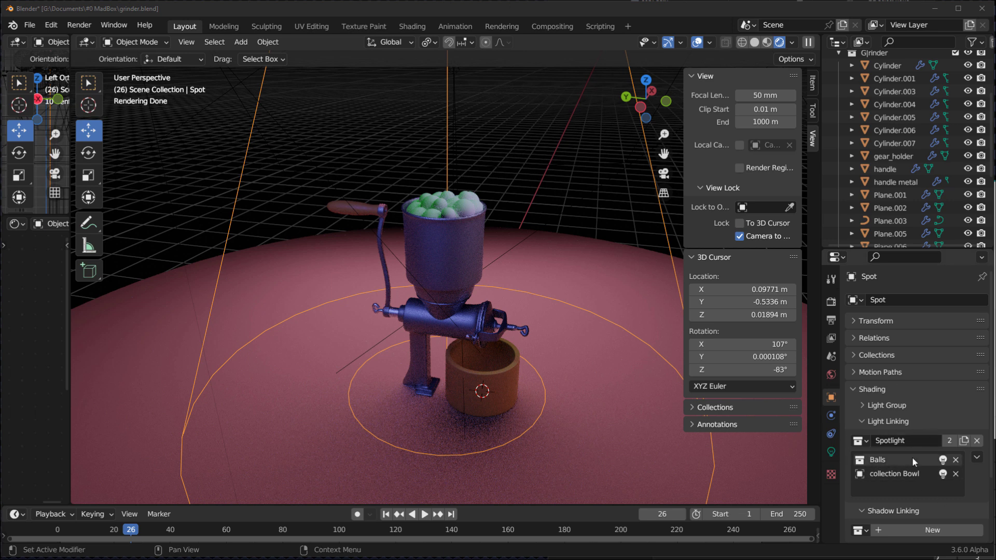
{"action": "left_click", "coordinate": [839, 58]}
{"action": "left_click_drag", "start_coordinate": [870, 131], "coordinate": [873, 497]}
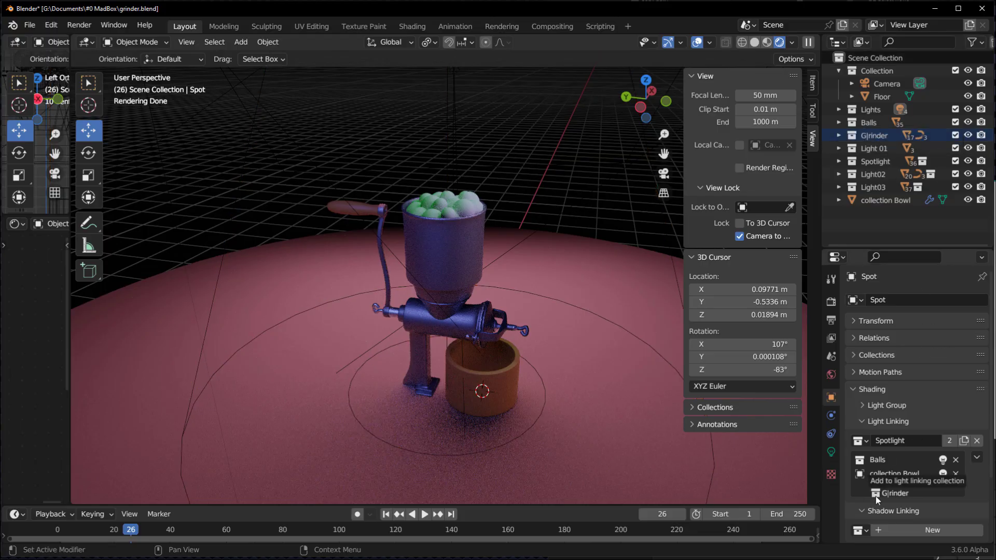
{"action": "middle_click_drag", "start_coordinate": [421, 286], "coordinate": [281, 204]}
{"action": "scroll", "coordinate": [339, 268], "scroll_direction": "up", "scroll_amount": 4}
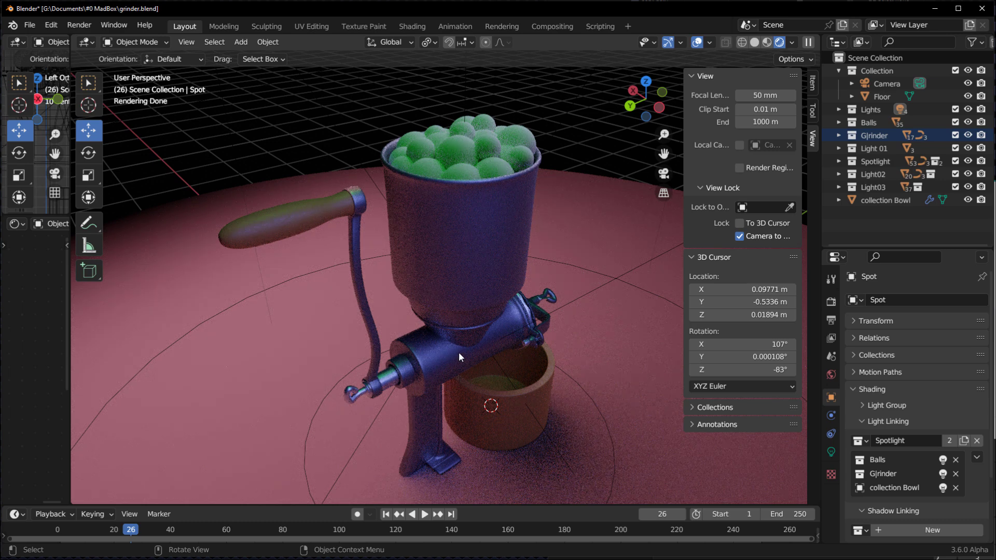
{"action": "middle_click_drag", "start_coordinate": [458, 352], "coordinate": [486, 300]}
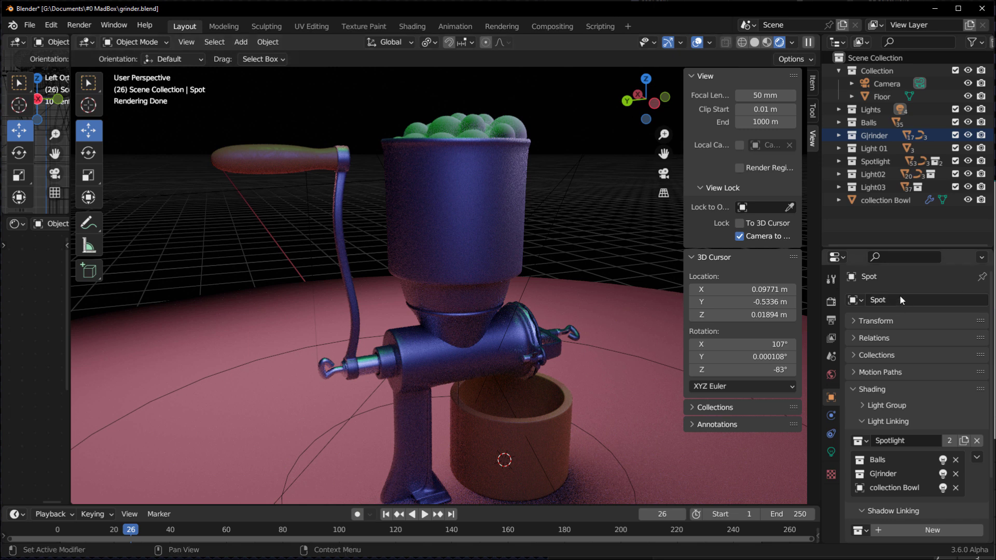
Add the handle object from the G|rinder collection to the Spotlight light linking list and exclude it from the Spot light.
{"action": "left_click", "coordinate": [839, 136]}
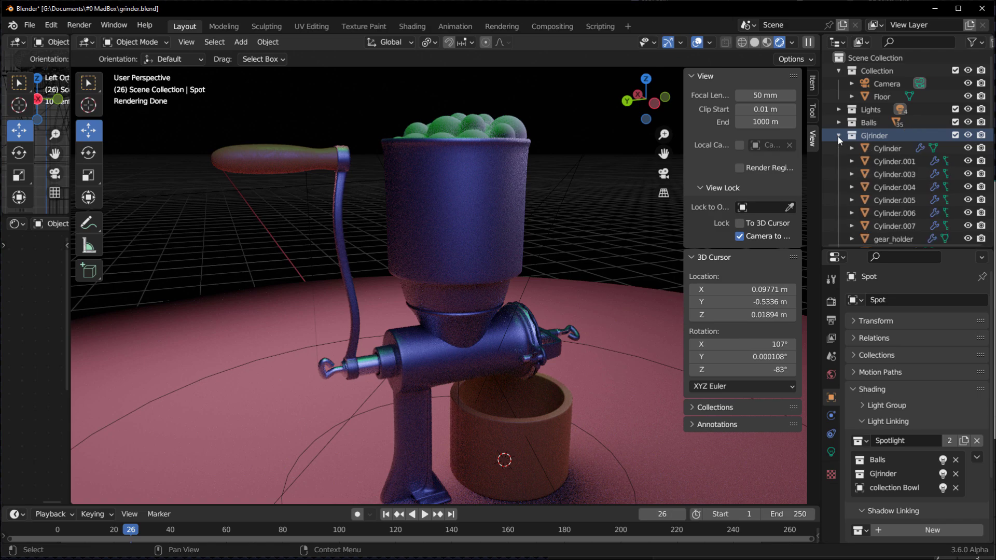
{"action": "middle_click_drag", "start_coordinate": [262, 180], "coordinate": [219, 267]}
{"action": "middle_click_drag", "start_coordinate": [321, 258], "coordinate": [364, 271]}
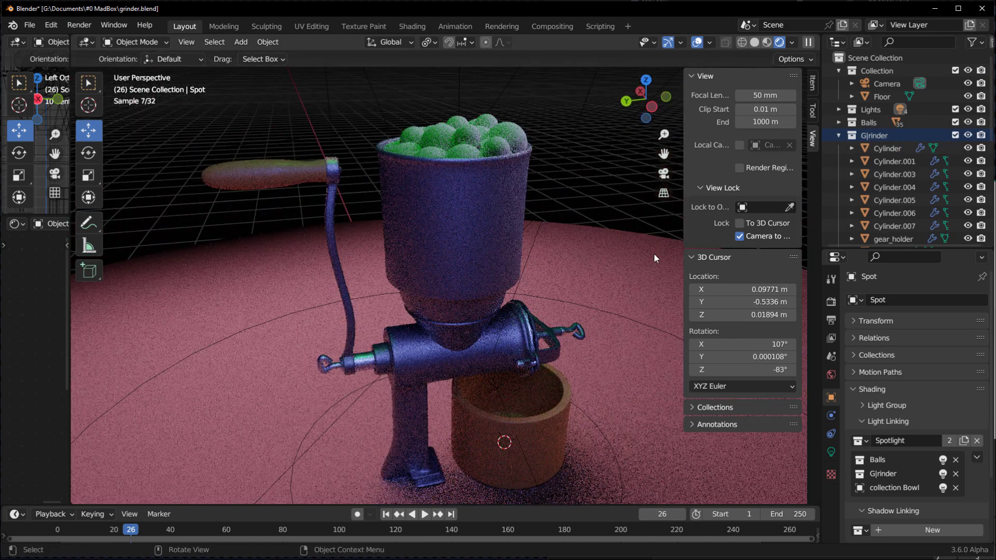
{"action": "scroll", "coordinate": [891, 171], "scroll_direction": "down", "scroll_amount": 5}
{"action": "left_click_drag", "start_coordinate": [879, 105], "coordinate": [894, 493]}
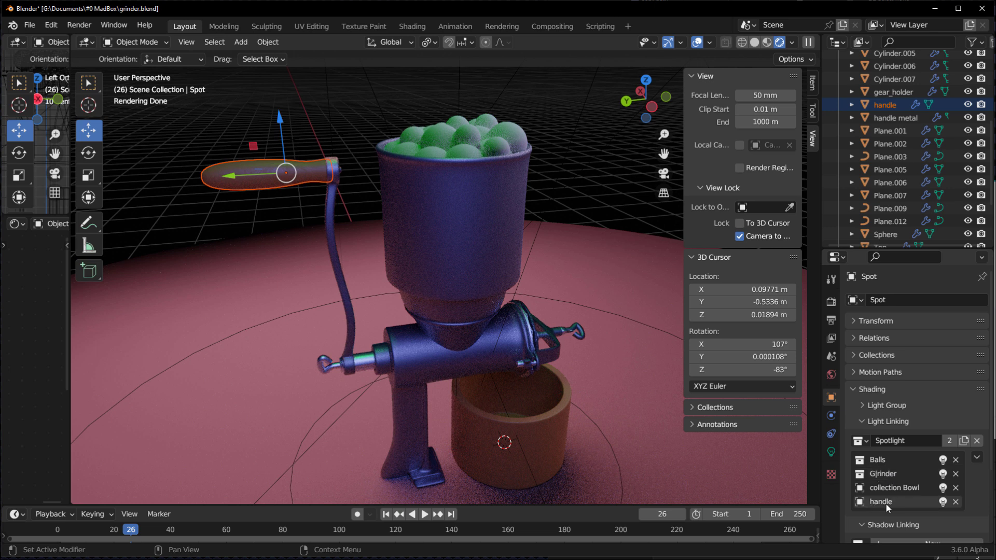
{"action": "left_click", "coordinate": [943, 502]}
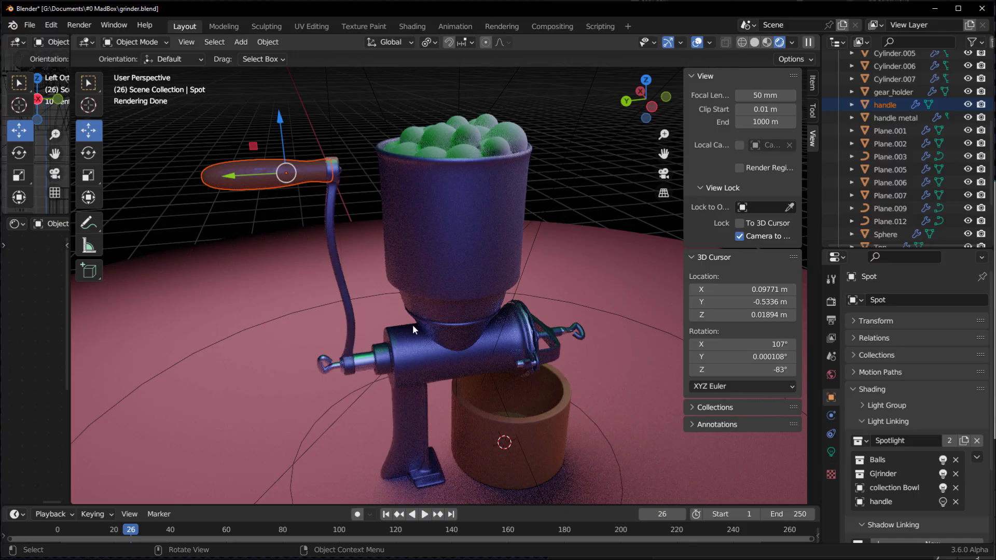
Add the gear_holder object from the G|rinder collection to the Spot light's Spotlight light linking list.
{"action": "middle_click_drag", "start_coordinate": [412, 326], "coordinate": [557, 372]}
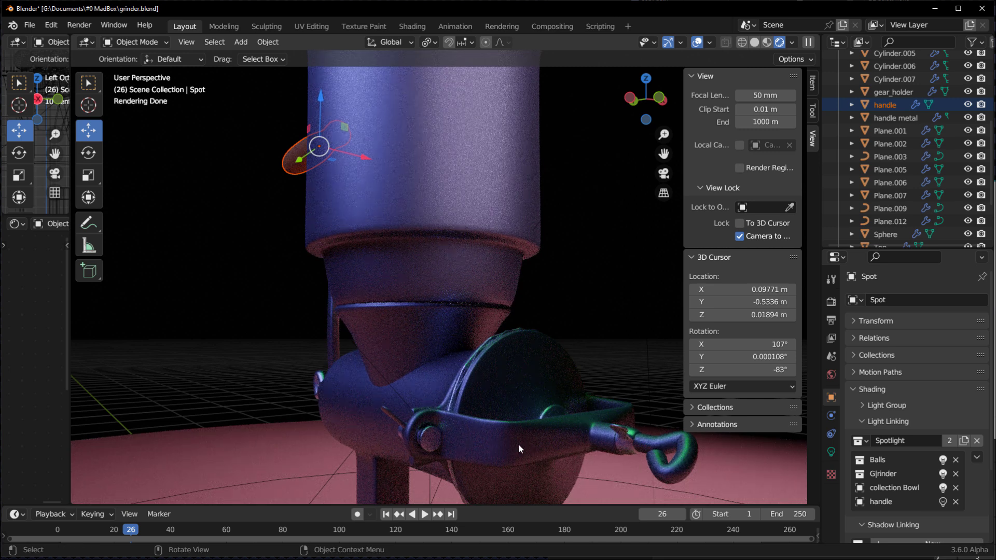
{"action": "scroll", "coordinate": [903, 203], "scroll_direction": "down", "scroll_amount": 5}
{"action": "scroll", "coordinate": [905, 197], "scroll_direction": "up", "scroll_amount": 7}
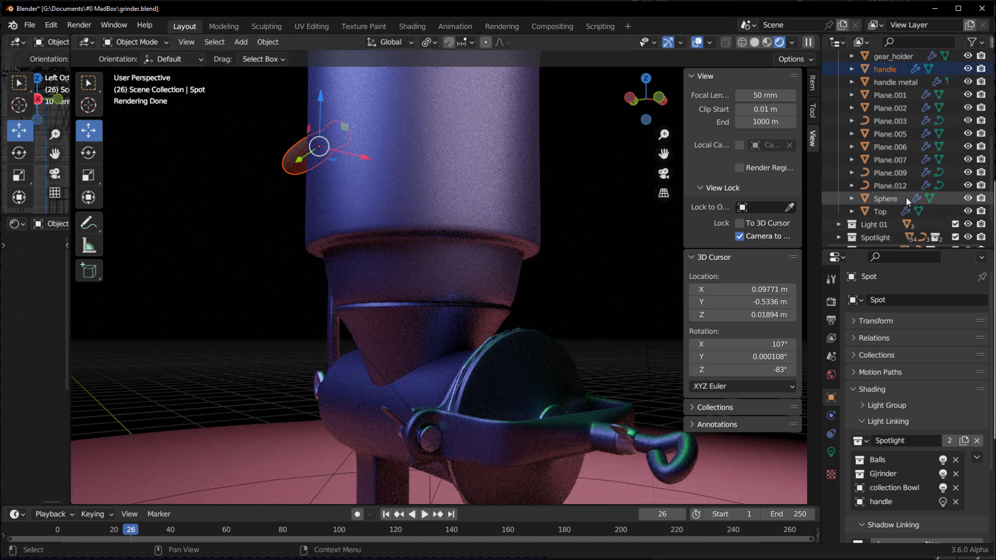
{"action": "scroll", "coordinate": [906, 198], "scroll_direction": "up", "scroll_amount": 5}
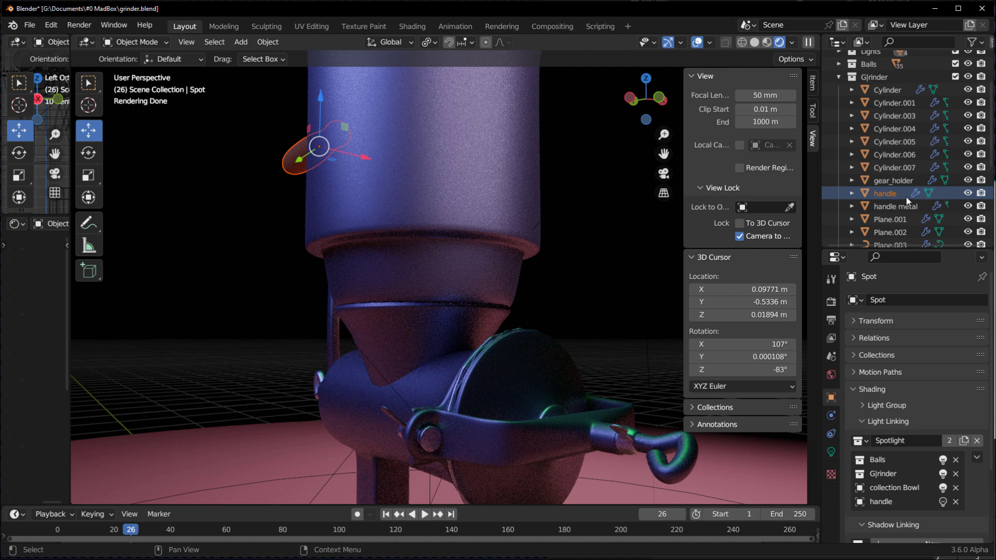
{"action": "left_click", "coordinate": [894, 182]}
{"action": "scroll", "coordinate": [440, 383], "scroll_direction": "down", "scroll_amount": 5}
{"action": "middle_click_drag", "start_coordinate": [440, 383], "coordinate": [379, 335]}
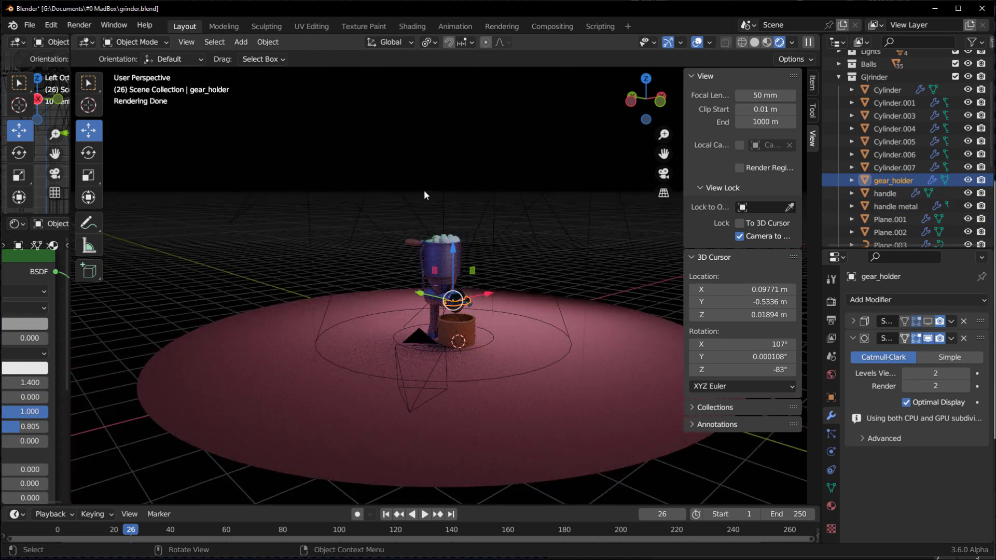
{"action": "left_click", "coordinate": [366, 192]}
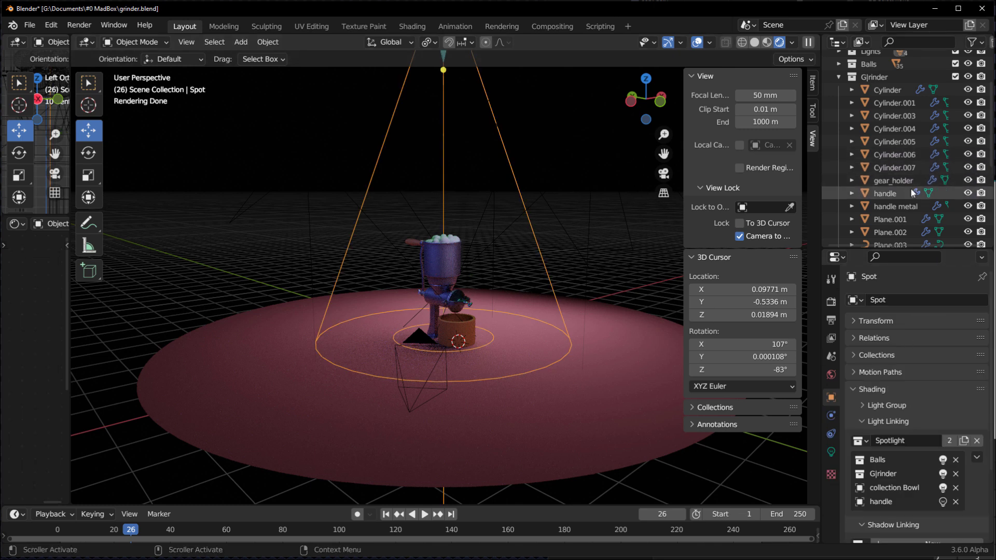
{"action": "left_click_drag", "start_coordinate": [890, 181], "coordinate": [905, 501]}
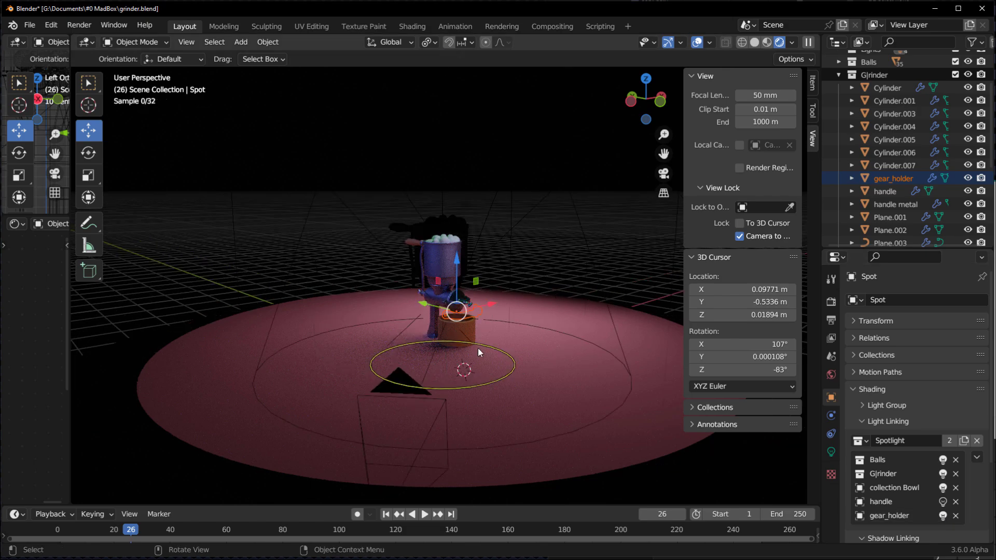
Exclude the gear_holder object from the Spot light's illumination in the Spotlight light linking list.
{"action": "scroll", "coordinate": [538, 383], "scroll_direction": "up", "scroll_amount": 8}
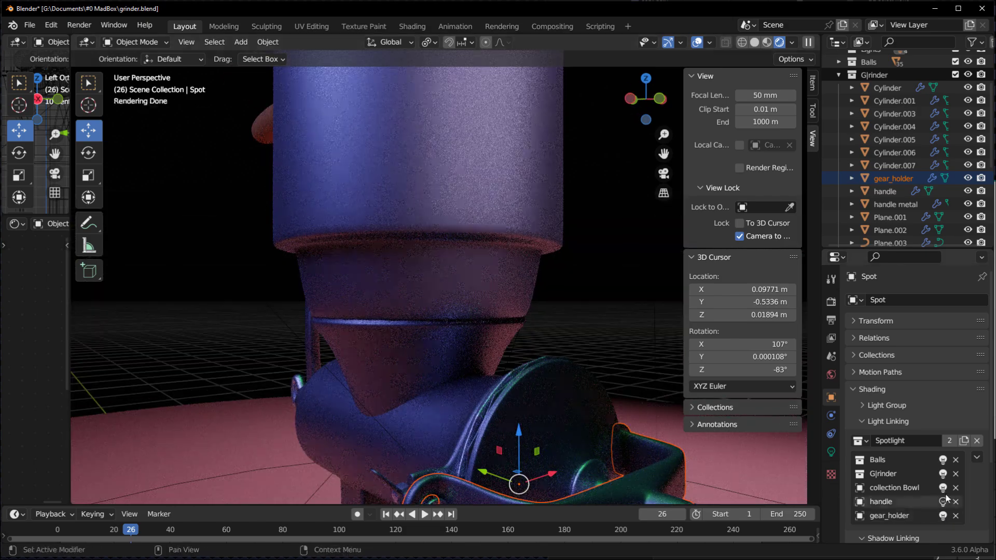
{"action": "left_click", "coordinate": [943, 515]}
{"action": "middle_click_drag", "start_coordinate": [545, 374], "coordinate": [570, 386]}
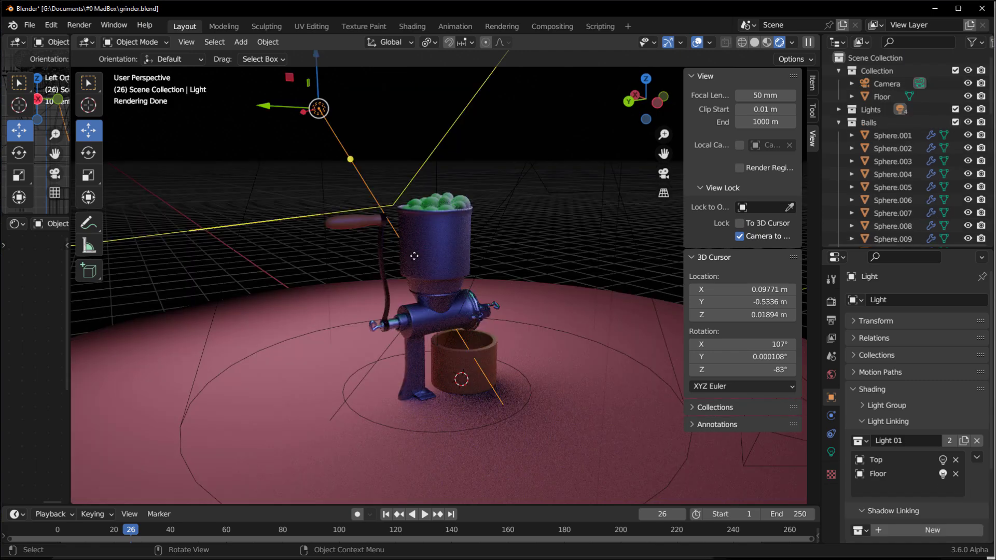
Add the handle metal object from the G|rinder collection to Light.001's Light02 light linking list and exclude it from that light.
{"action": "middle_click_drag", "start_coordinate": [399, 280], "coordinate": [429, 277]}
{"action": "scroll", "coordinate": [429, 276], "scroll_direction": "up", "scroll_amount": 4}
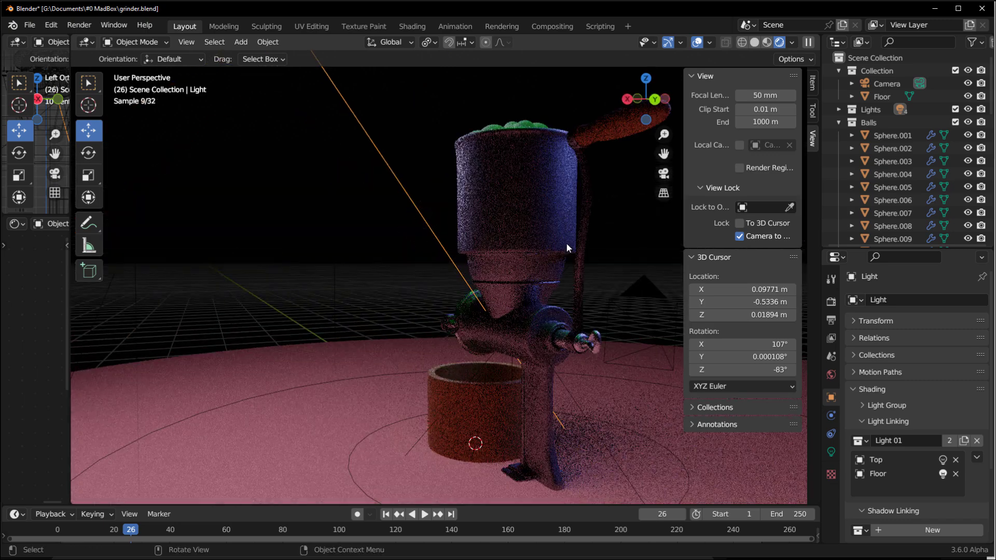
{"action": "left_click", "coordinate": [839, 122]}
{"action": "left_click", "coordinate": [839, 136]}
{"action": "scroll", "coordinate": [877, 150], "scroll_direction": "down", "scroll_amount": 4}
{"action": "left_click", "coordinate": [896, 162]}
{"action": "left_click_drag", "start_coordinate": [896, 161], "coordinate": [902, 492]}
{"action": "middle_click_drag", "start_coordinate": [527, 288], "coordinate": [397, 337]}
{"action": "scroll", "coordinate": [378, 281], "scroll_direction": "down", "scroll_amount": 5}
{"action": "left_click", "coordinate": [267, 351]}
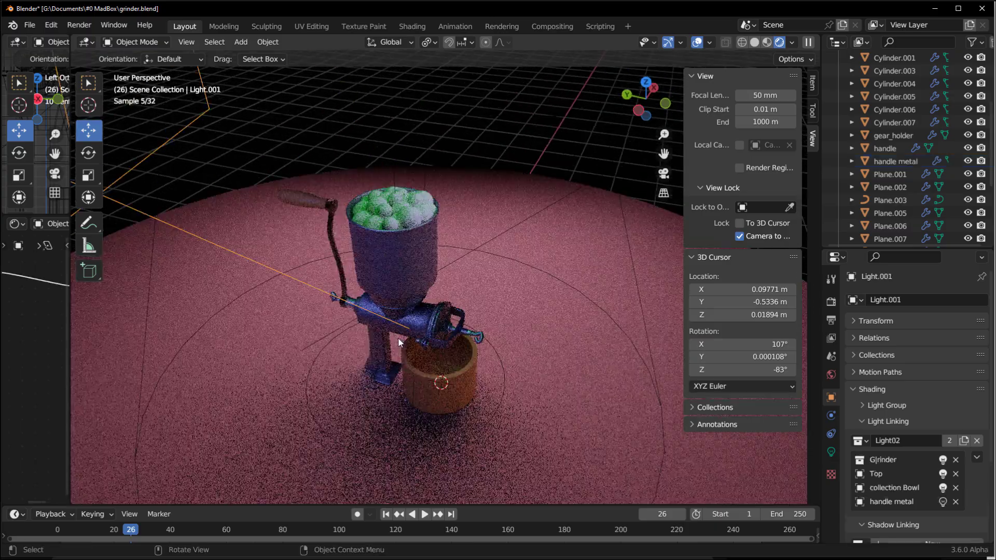
Inspect the linked lighting on the grinder up close and through the scene camera.
{"action": "scroll", "coordinate": [398, 337], "scroll_direction": "up", "scroll_amount": 5}
{"action": "middle_click_drag", "start_coordinate": [527, 355], "coordinate": [395, 311]}
{"action": "scroll", "coordinate": [531, 258], "scroll_direction": "up", "scroll_amount": 3}
{"action": "key", "text": "KP_0"}
{"action": "middle_click_drag", "start_coordinate": [541, 344], "coordinate": [734, 344]}
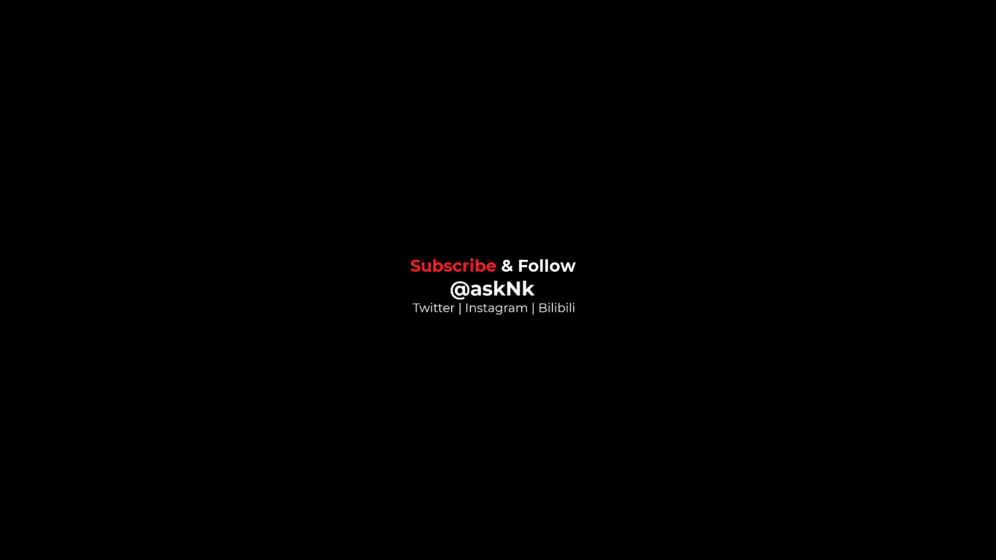